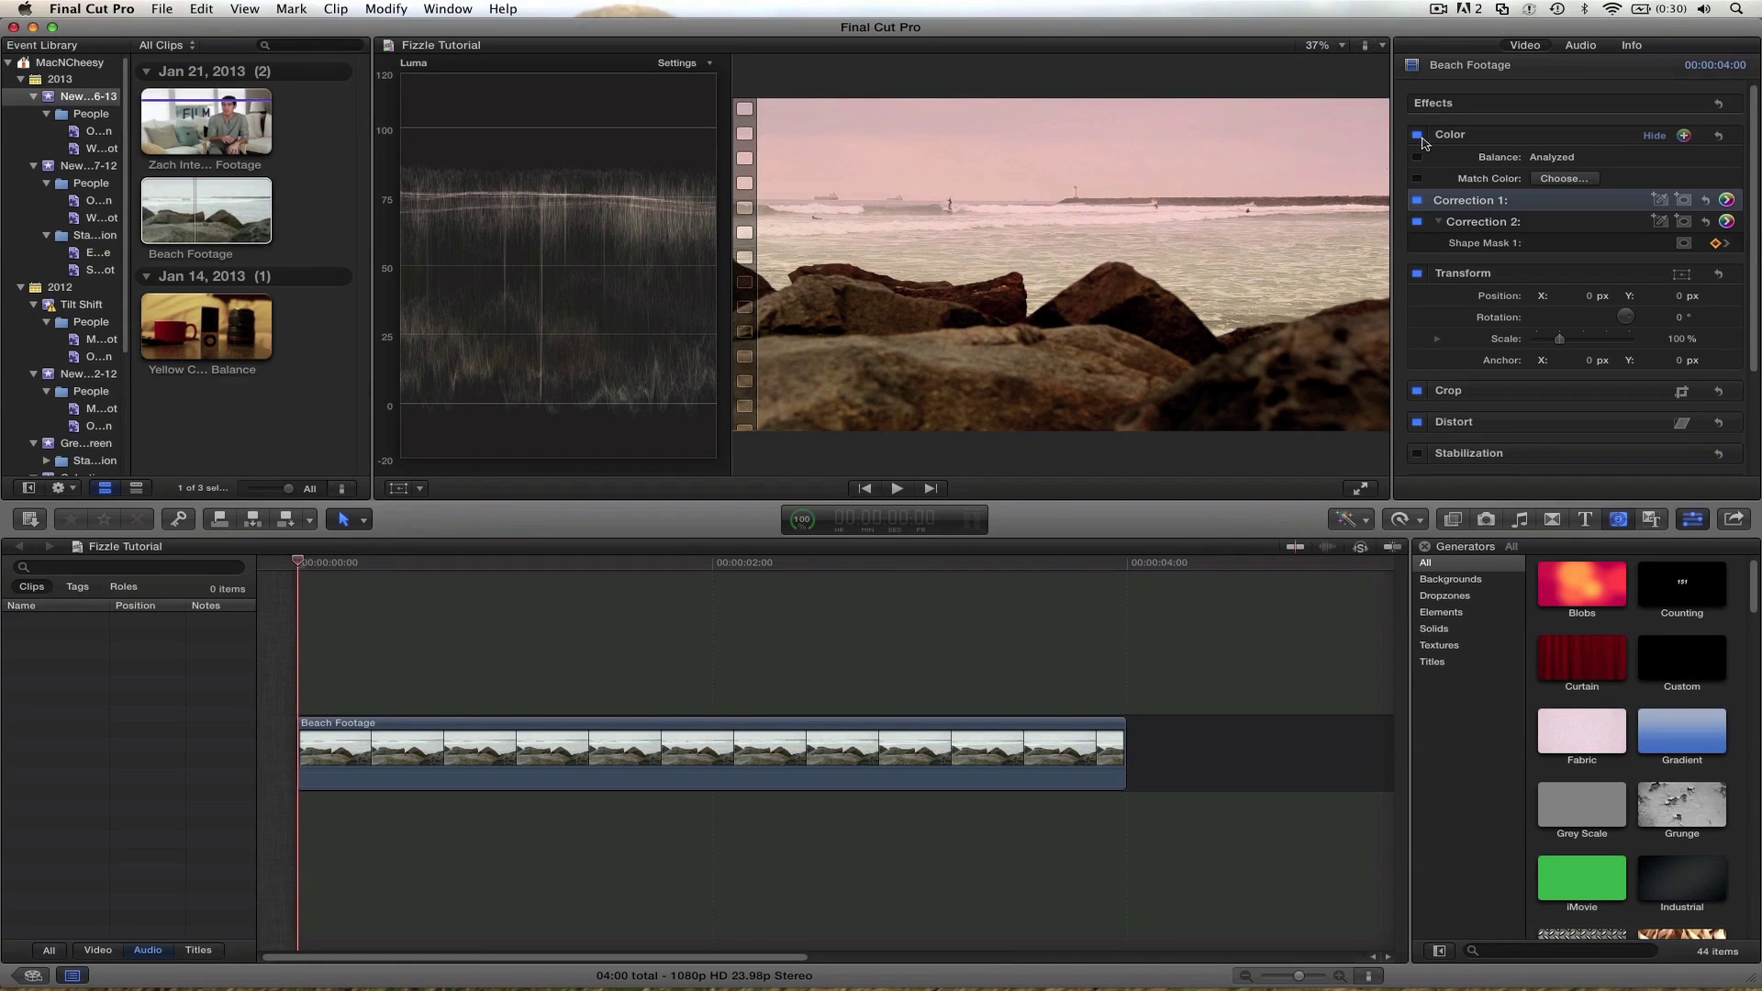
# - Play the graded Beach Footage clip with its color corrections off and on to compare the two looks
pyautogui.click(1418, 136)
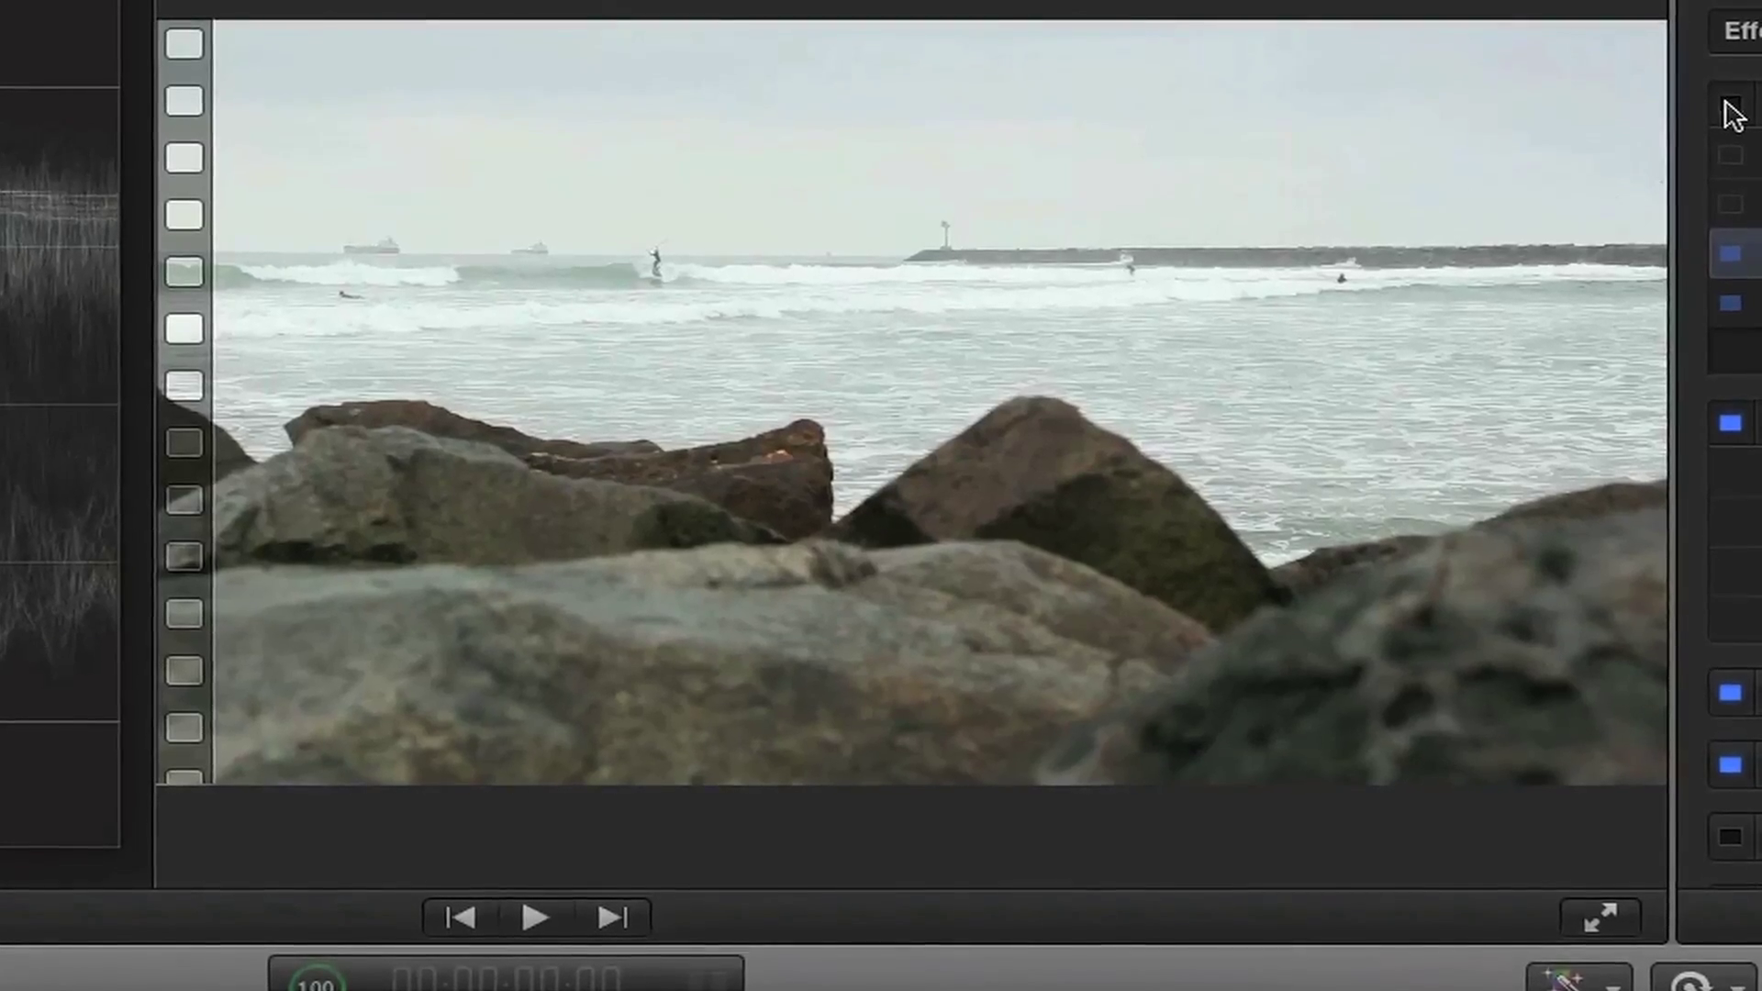
pyautogui.press('space')
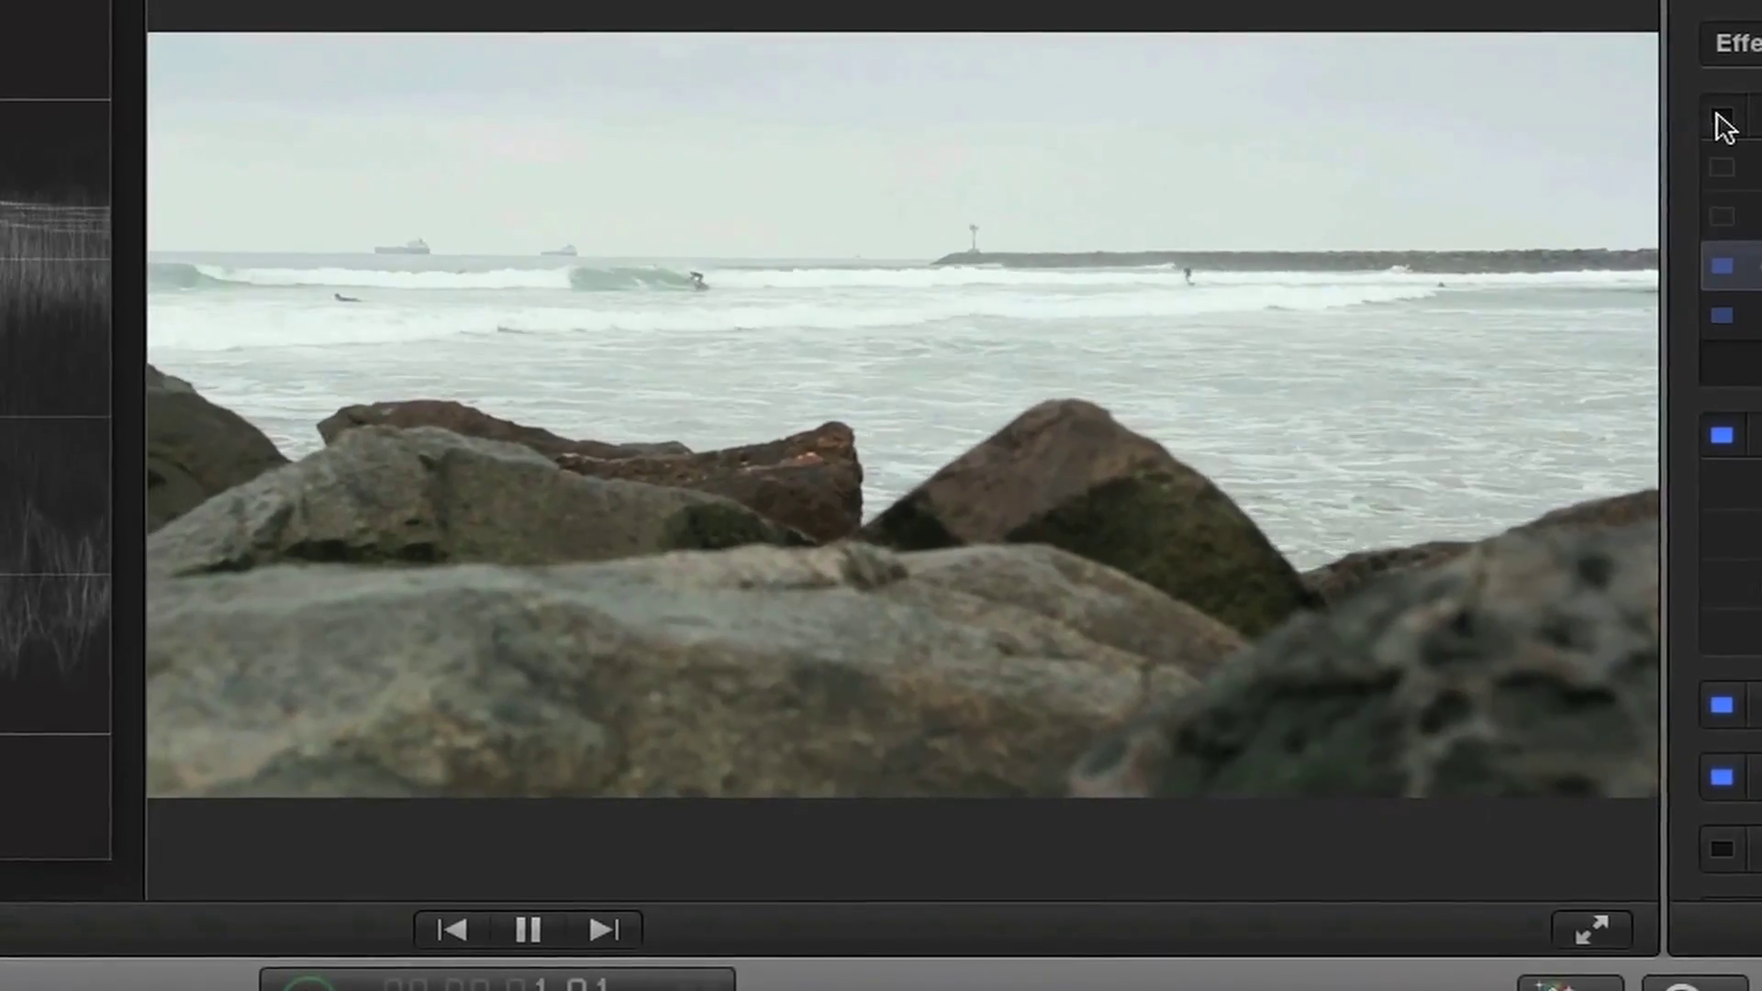
pyautogui.press('space')
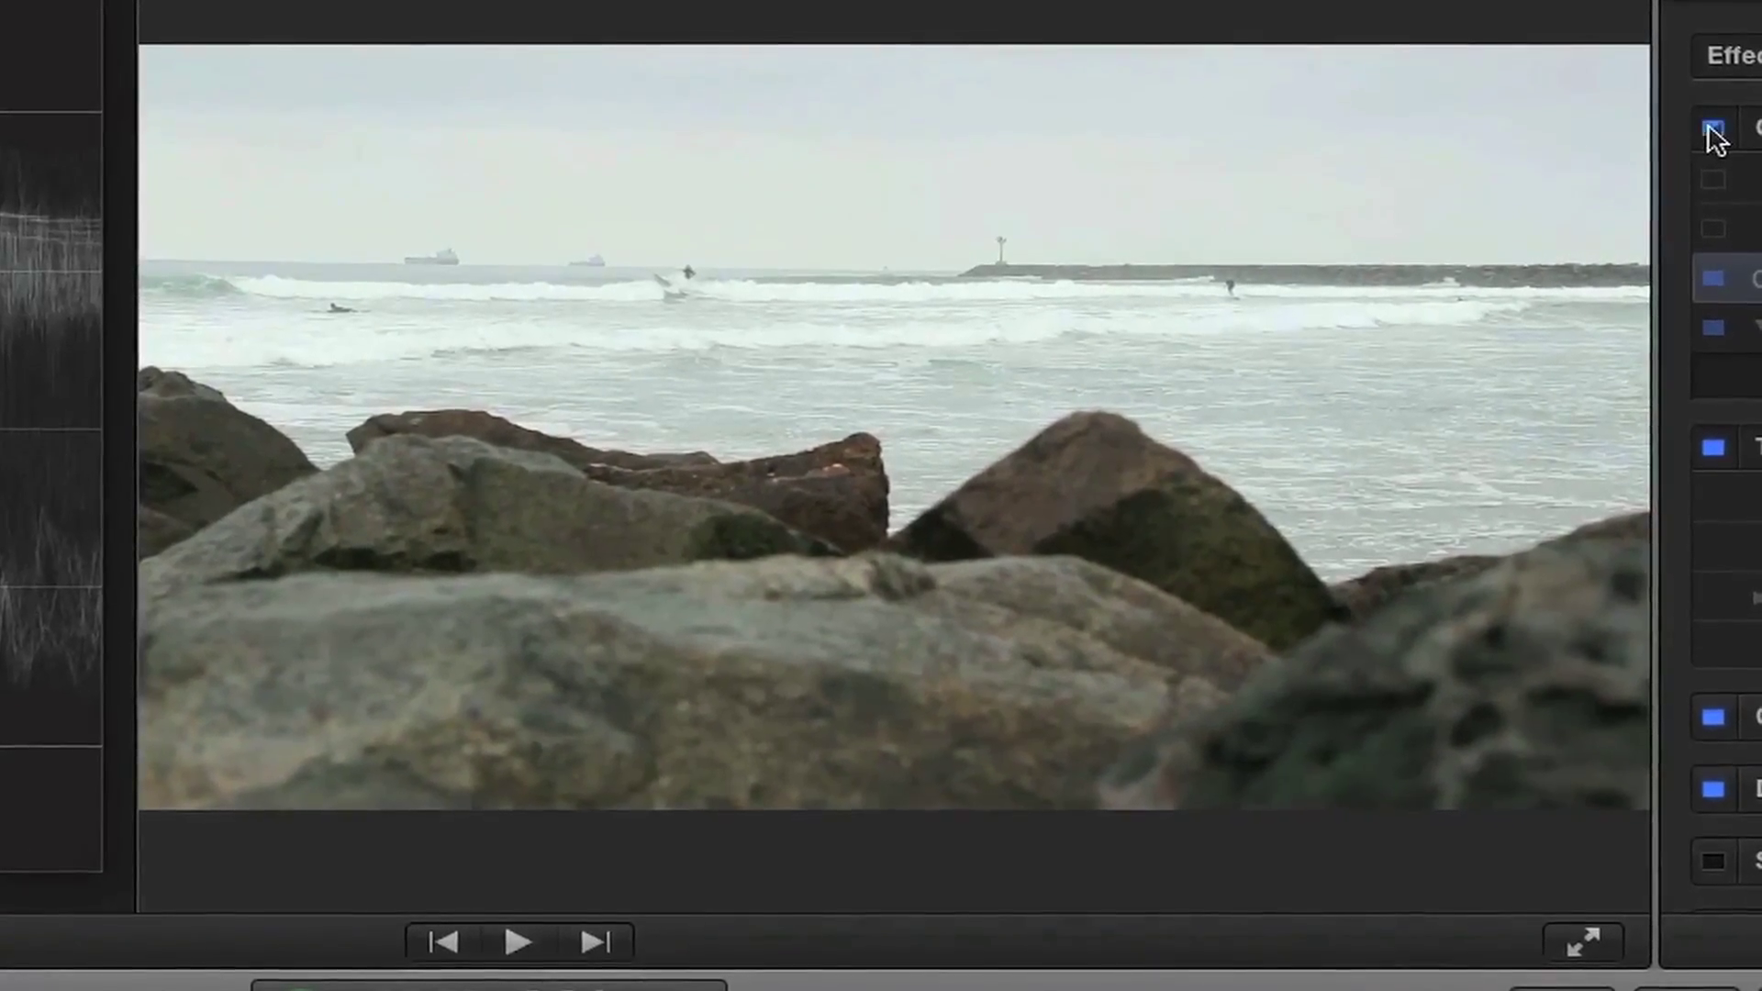
pyautogui.click(1720, 129)
pyautogui.press('space')
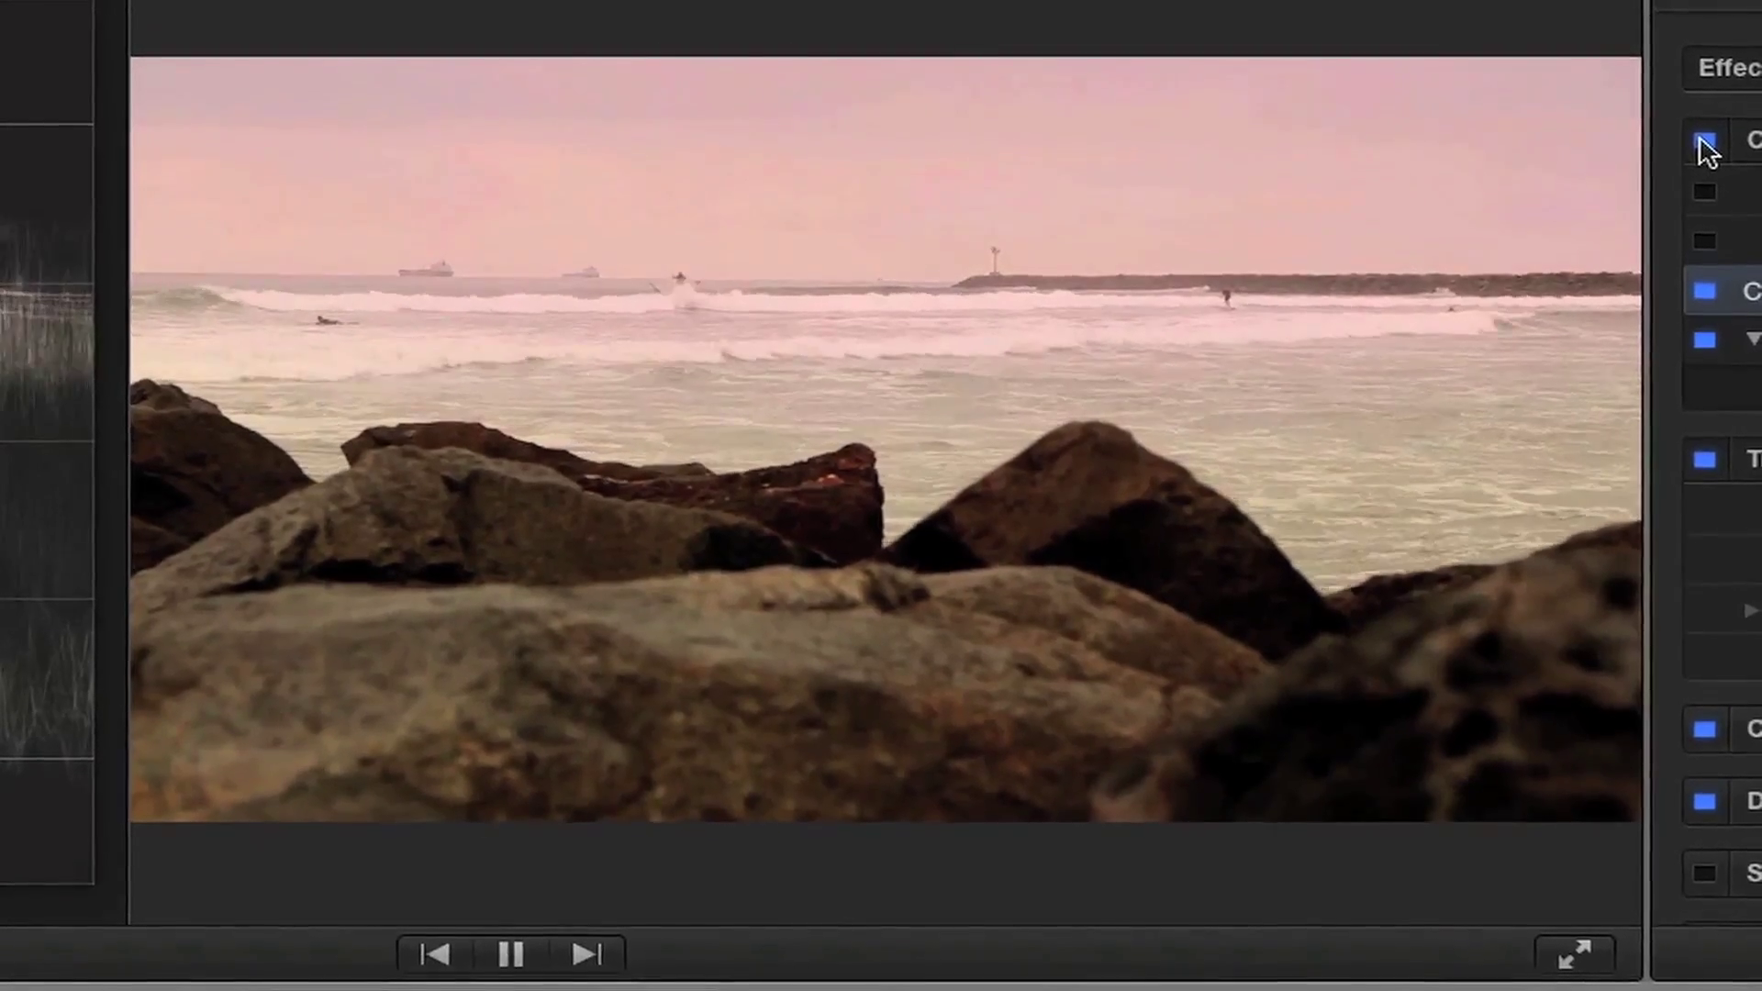
pyautogui.press('space')
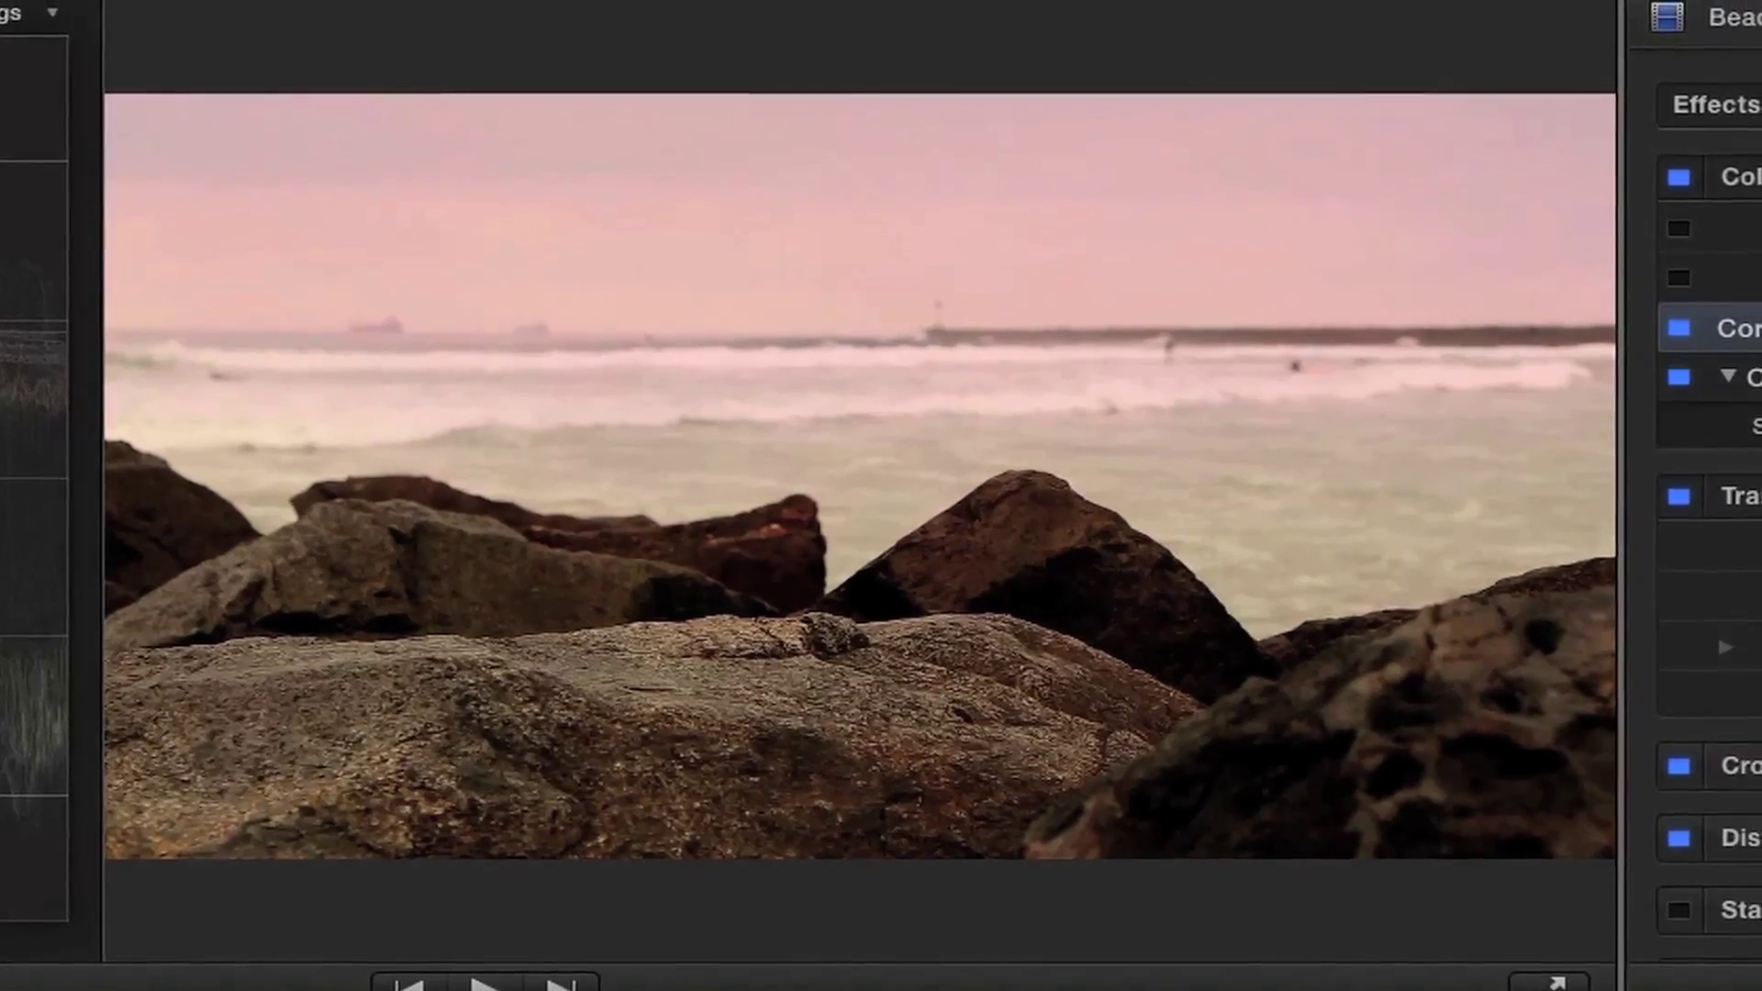
pyautogui.click(1677, 181)
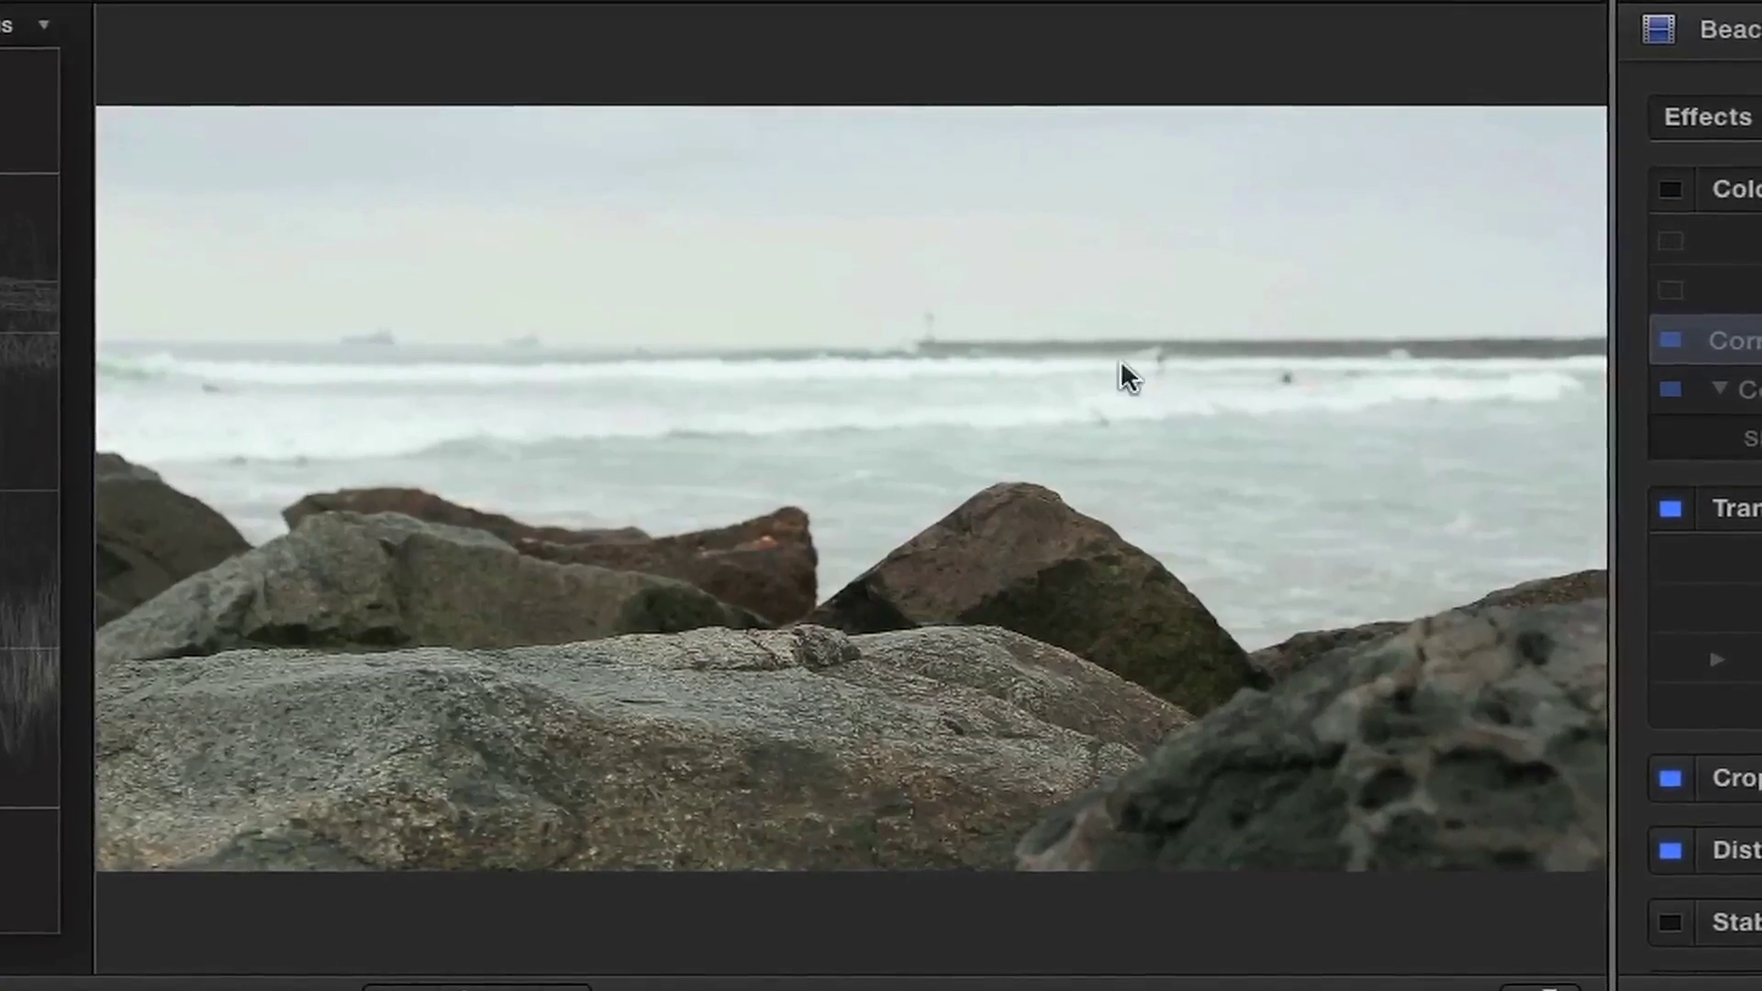
pyautogui.click(1669, 193)
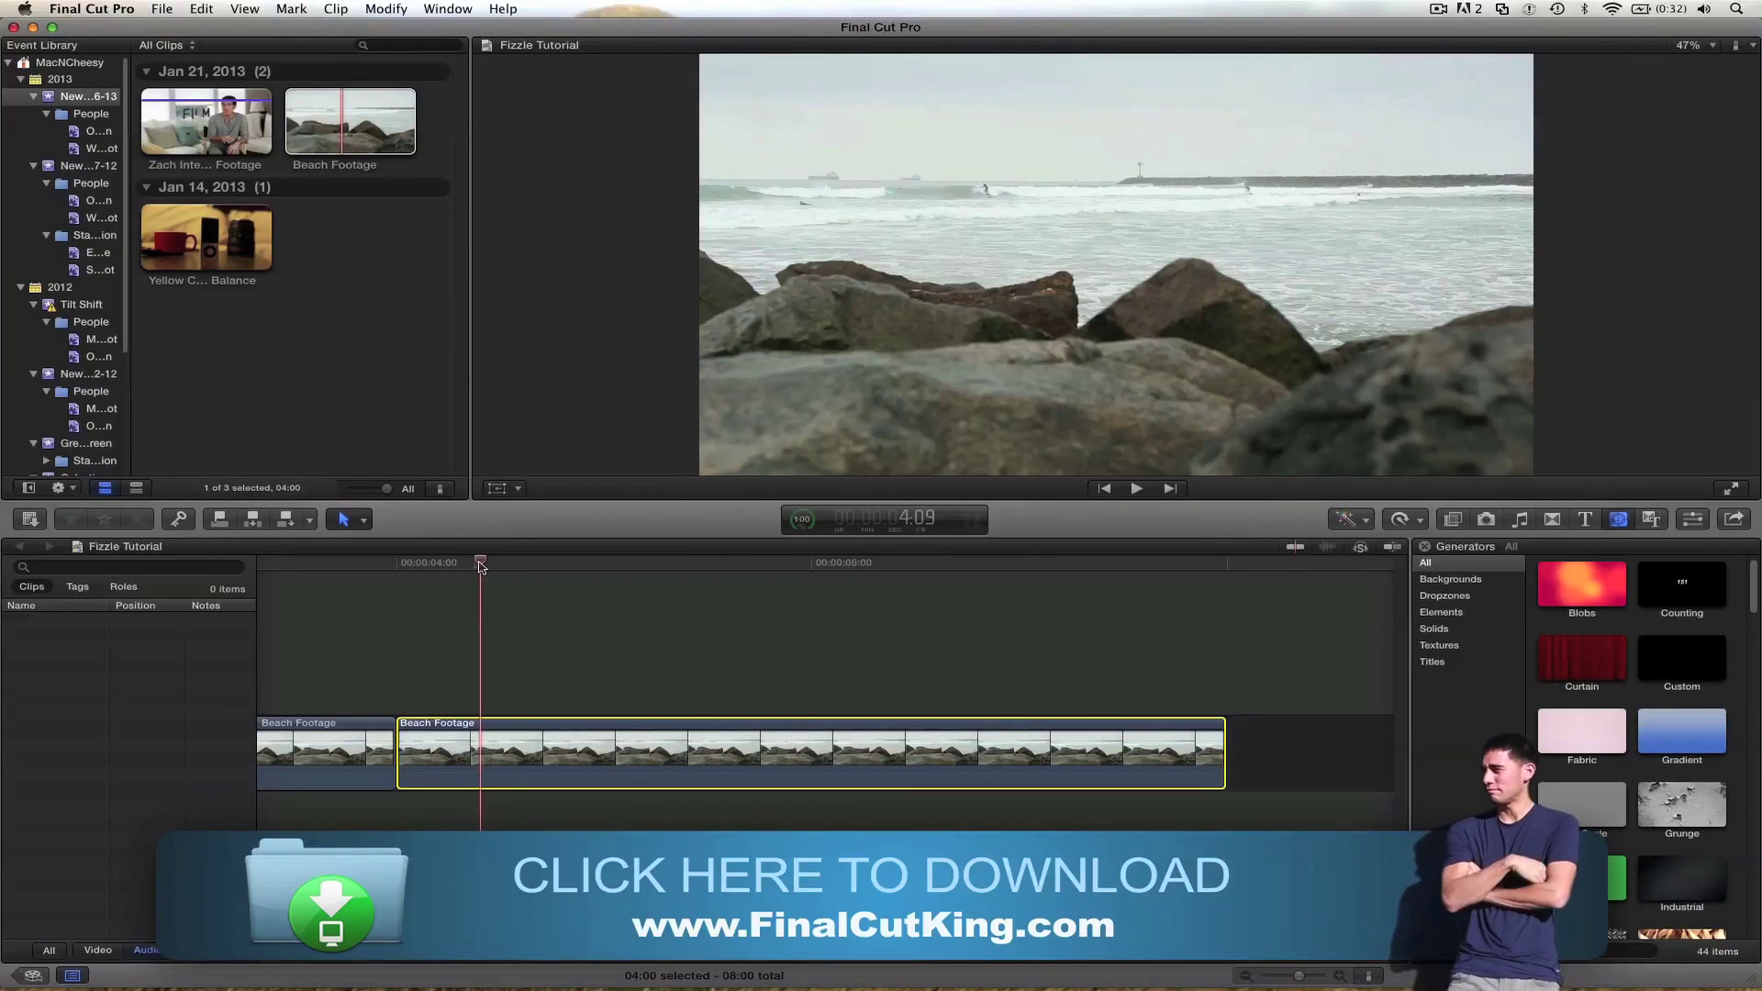
# - Show the Inspector for the second Beach Footage clip and toggle its Color corrections off and back on
pyautogui.click(1737, 781)
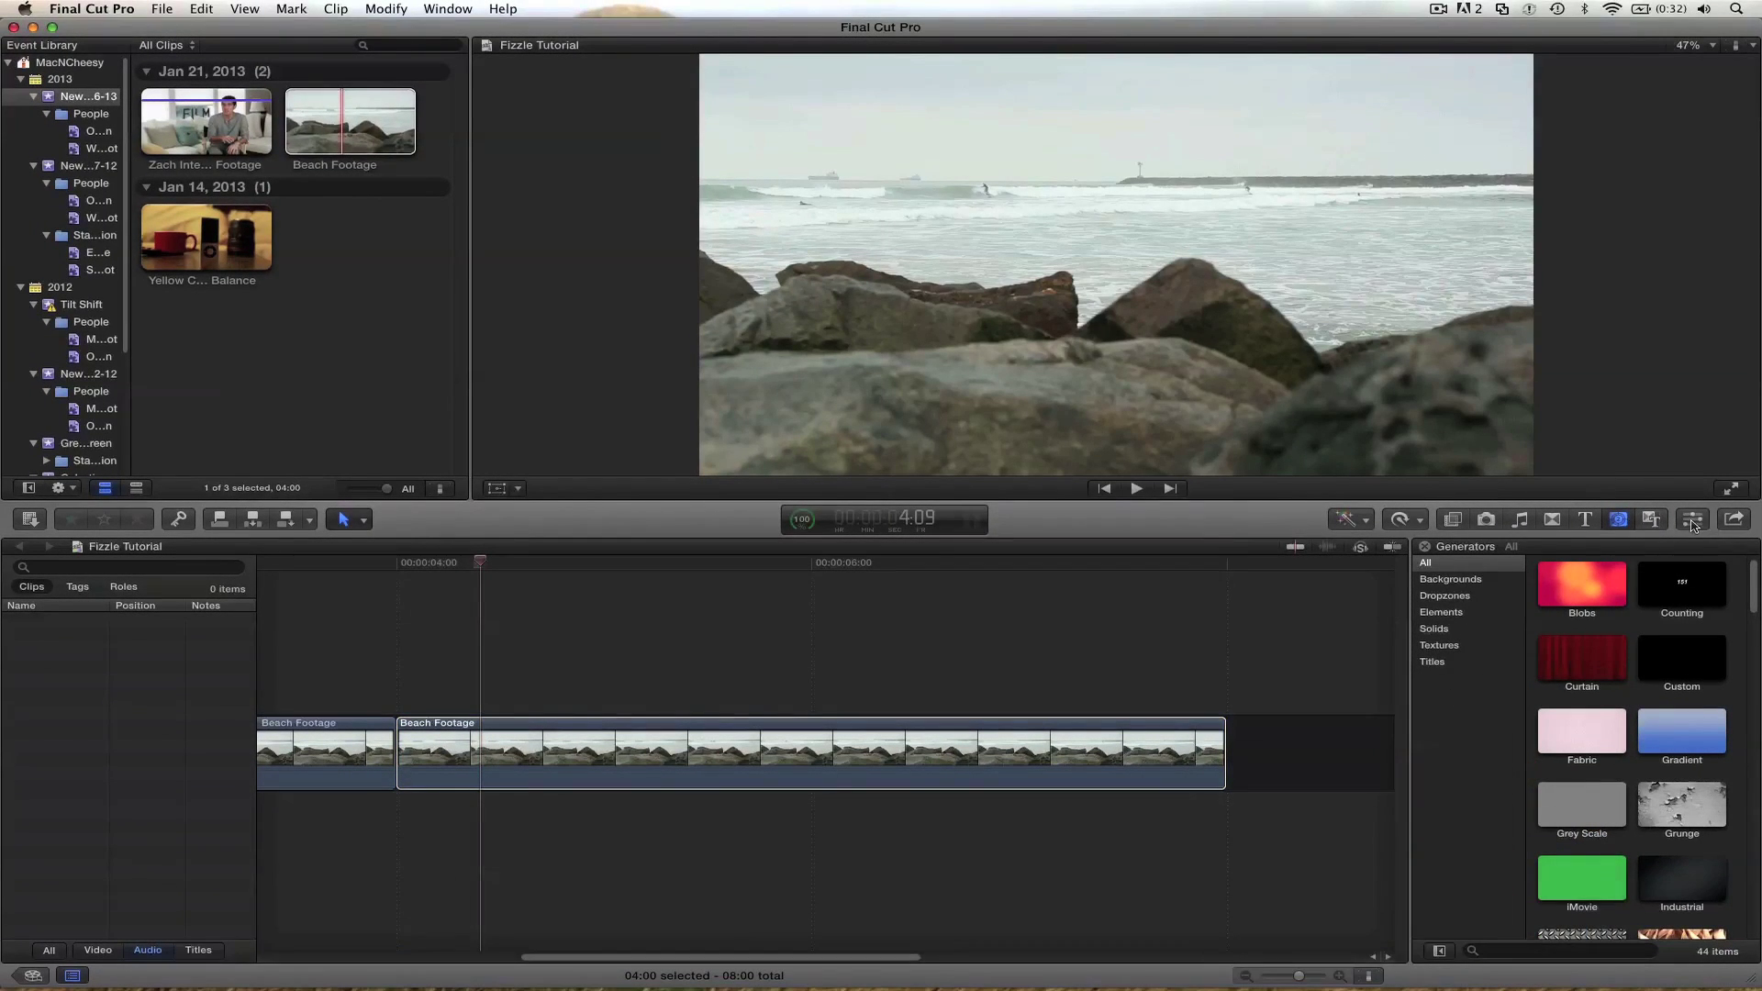
pyautogui.click(1692, 522)
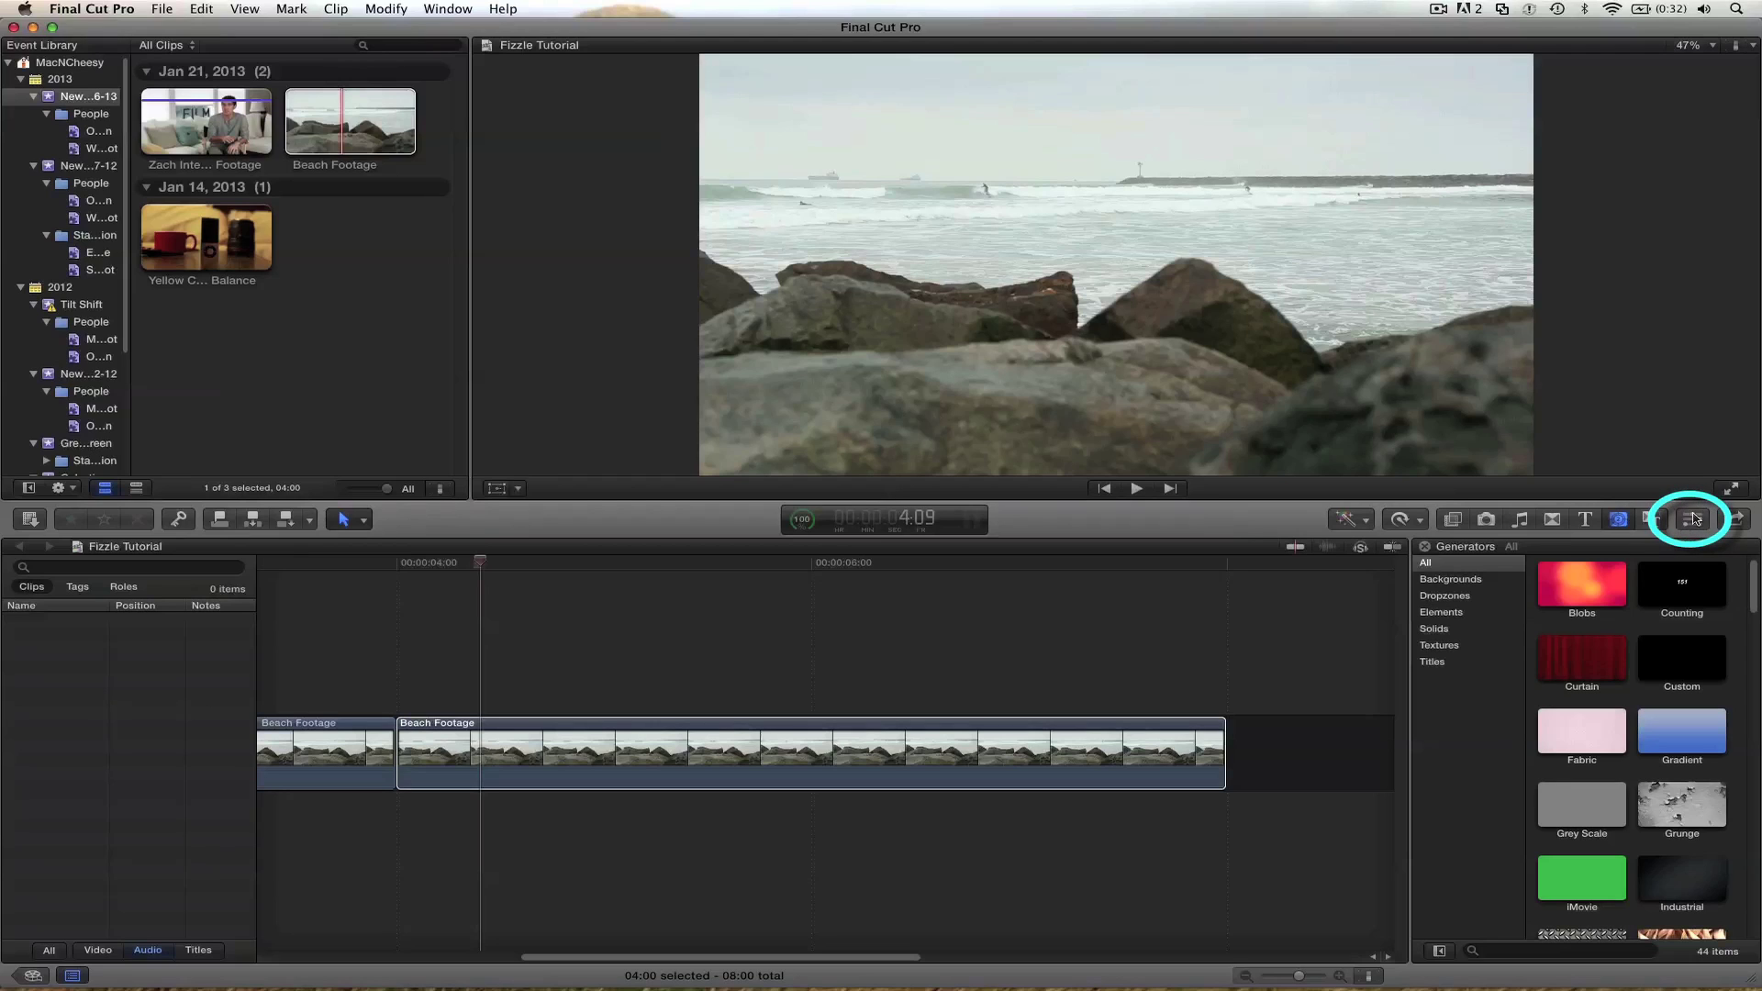
pyautogui.click(1693, 521)
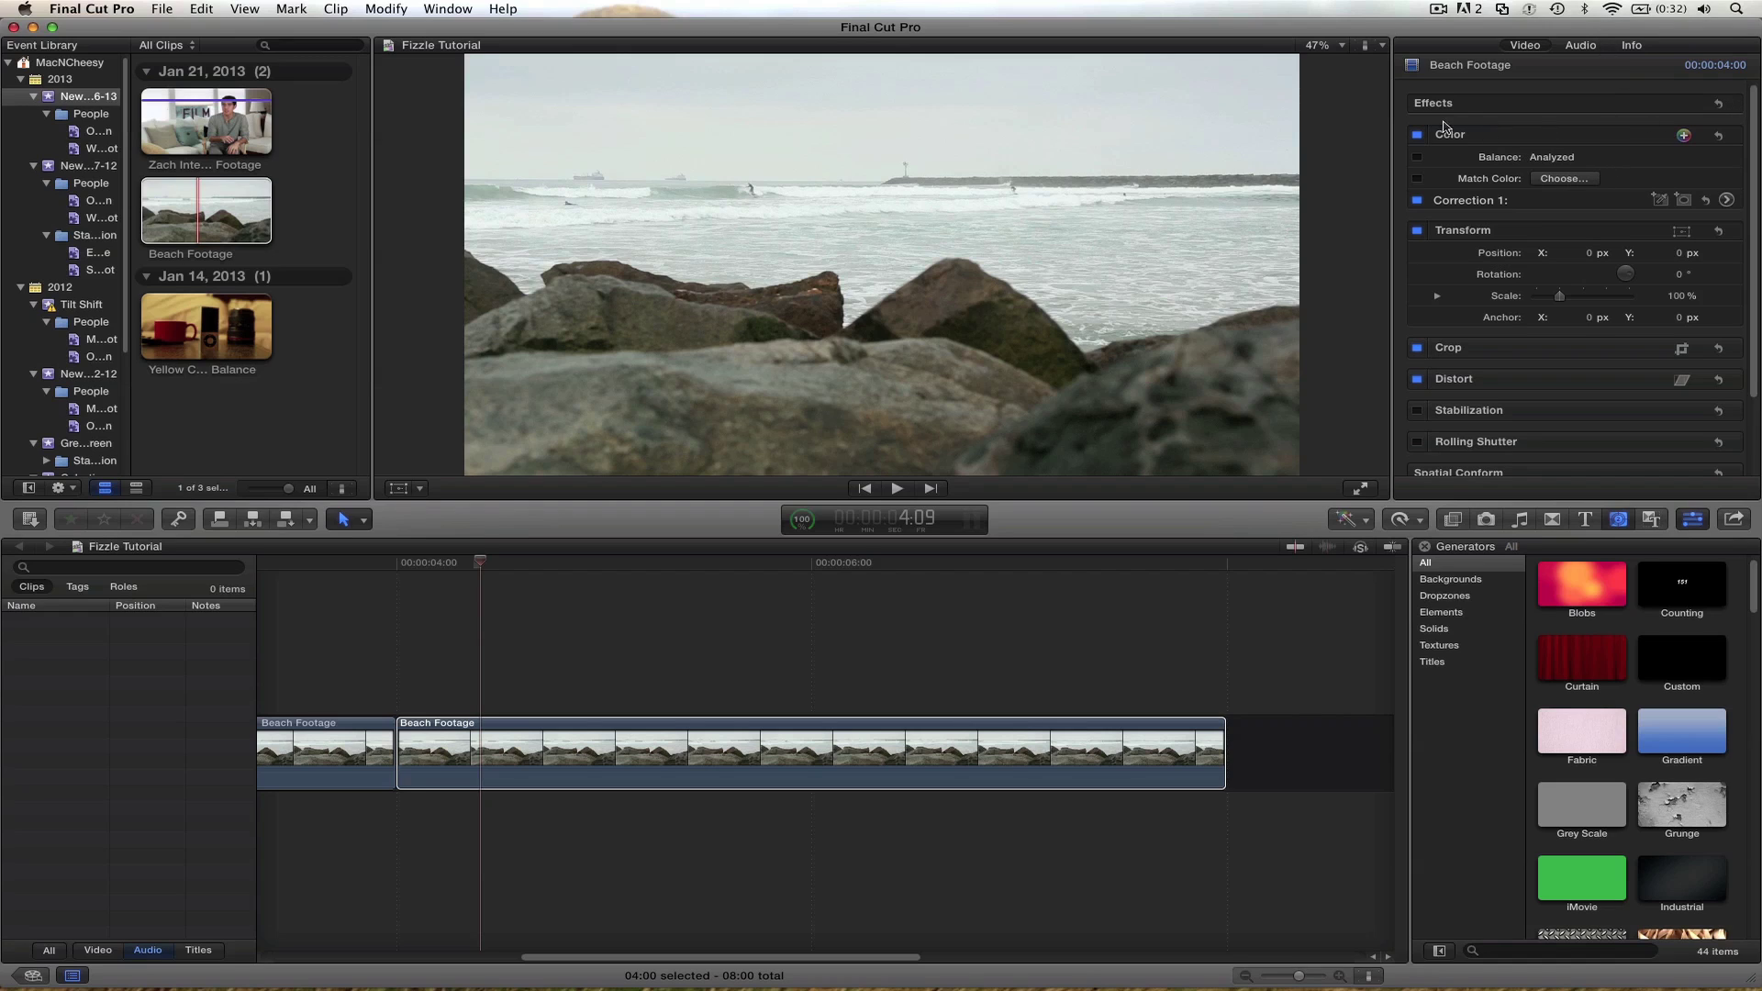
pyautogui.click(1417, 135)
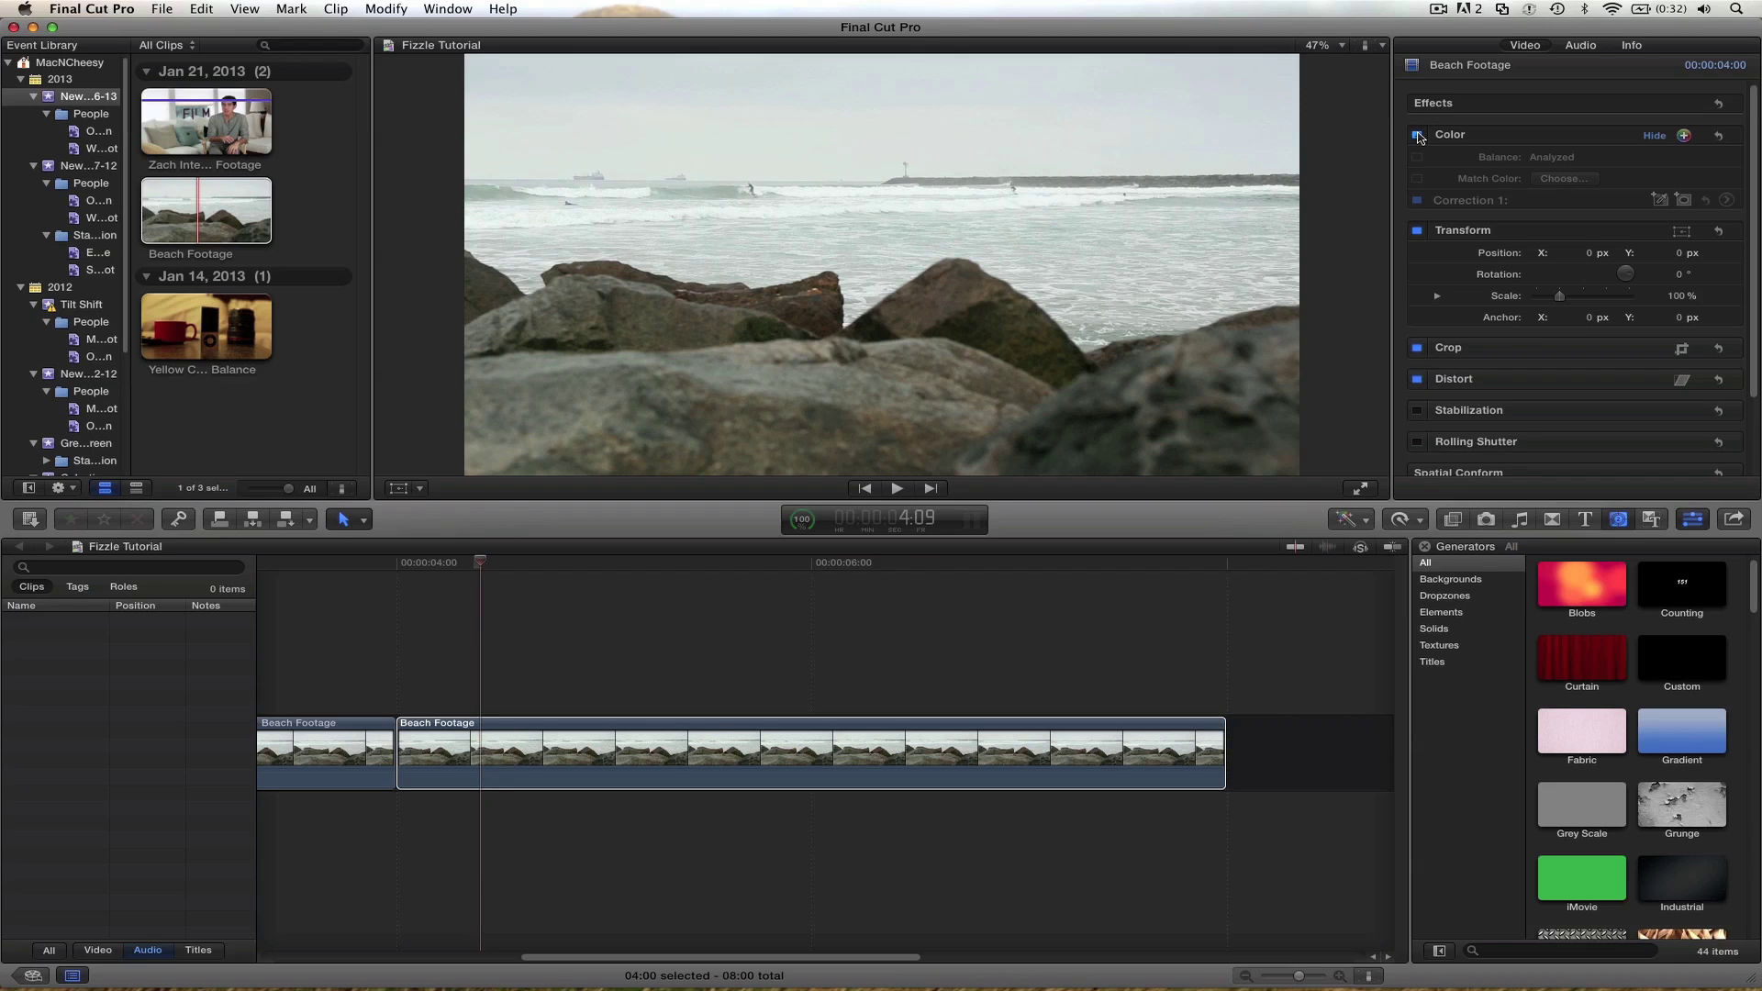
pyautogui.click(1417, 134)
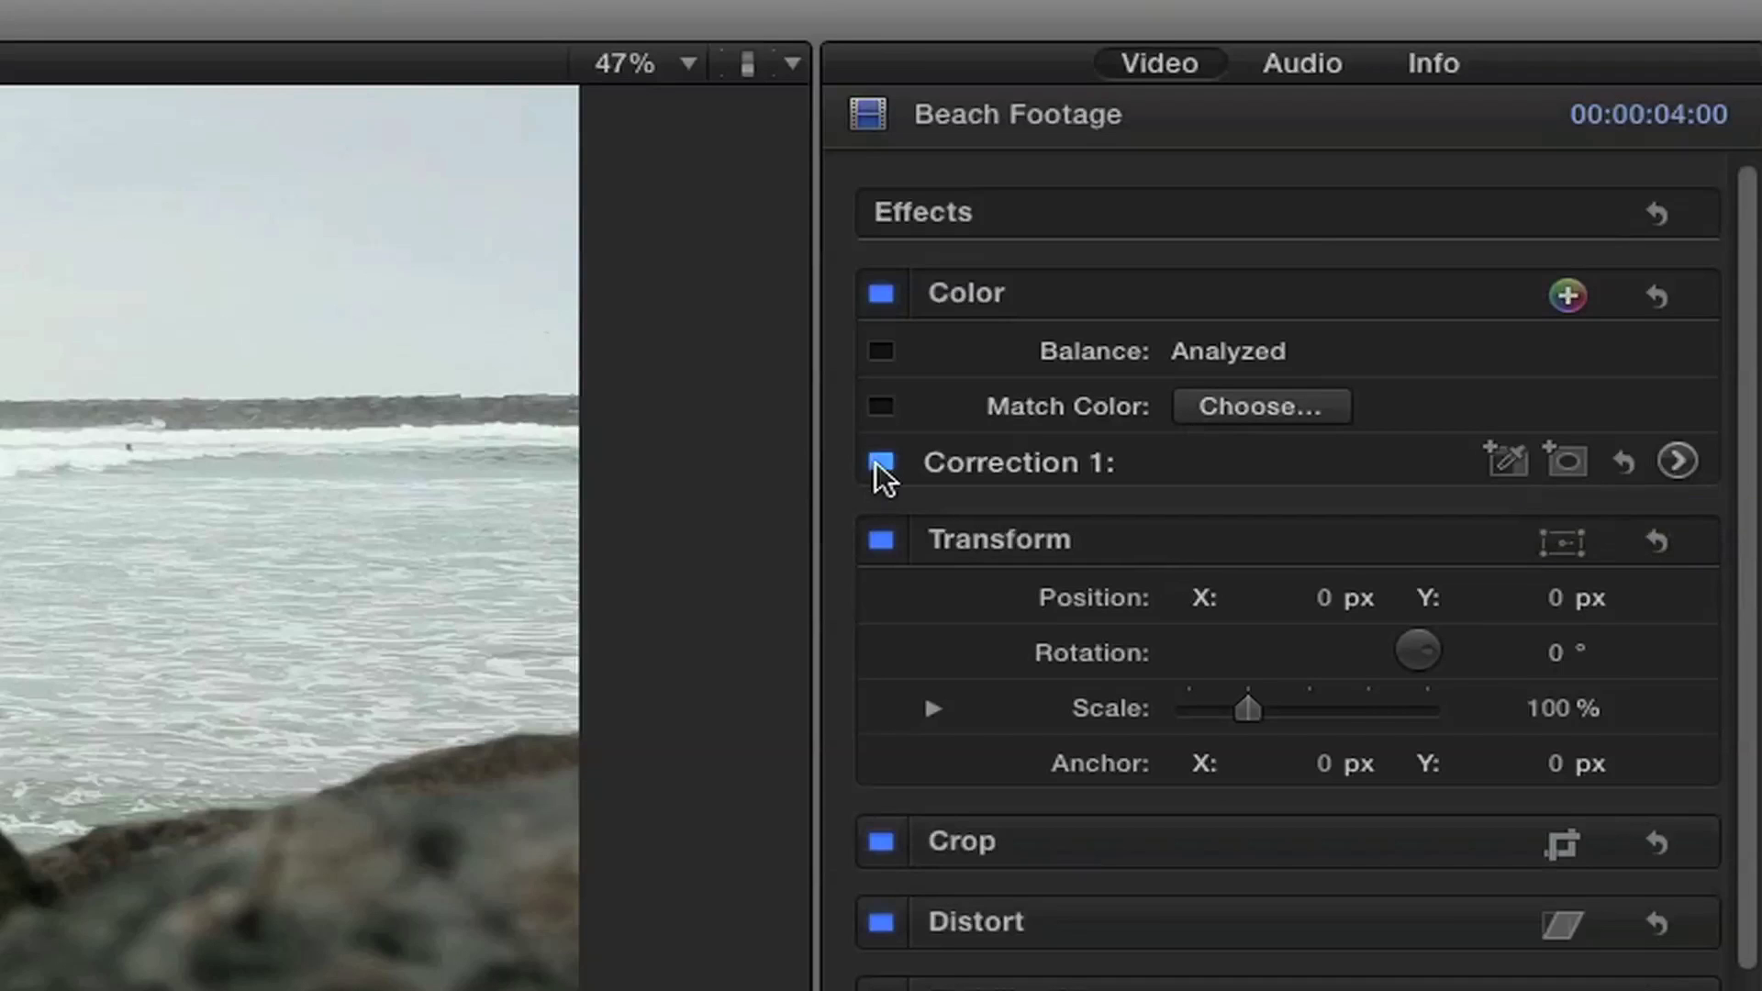
# - Toggle Correction 1 off and on, then open its color adjustments and switch to the Exposure controls
pyautogui.click(1416, 202)
pyautogui.click(1416, 202)
pyautogui.click(1677, 460)
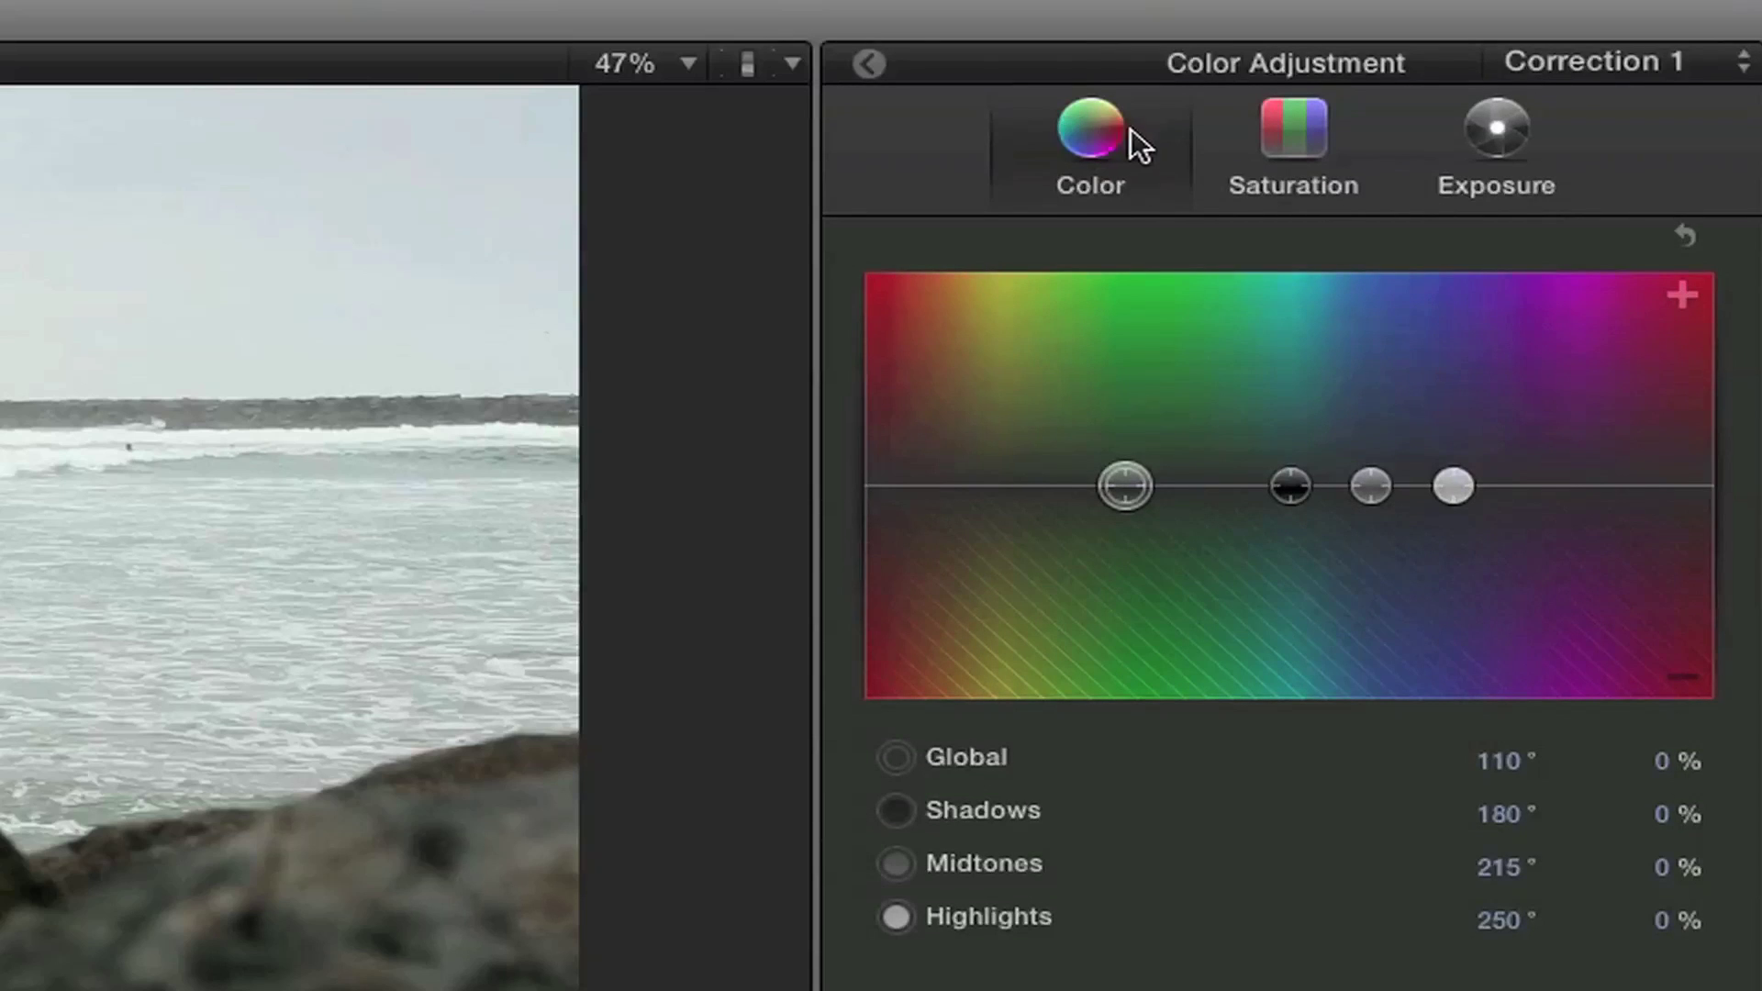
pyautogui.click(1258, 134)
pyautogui.click(1467, 140)
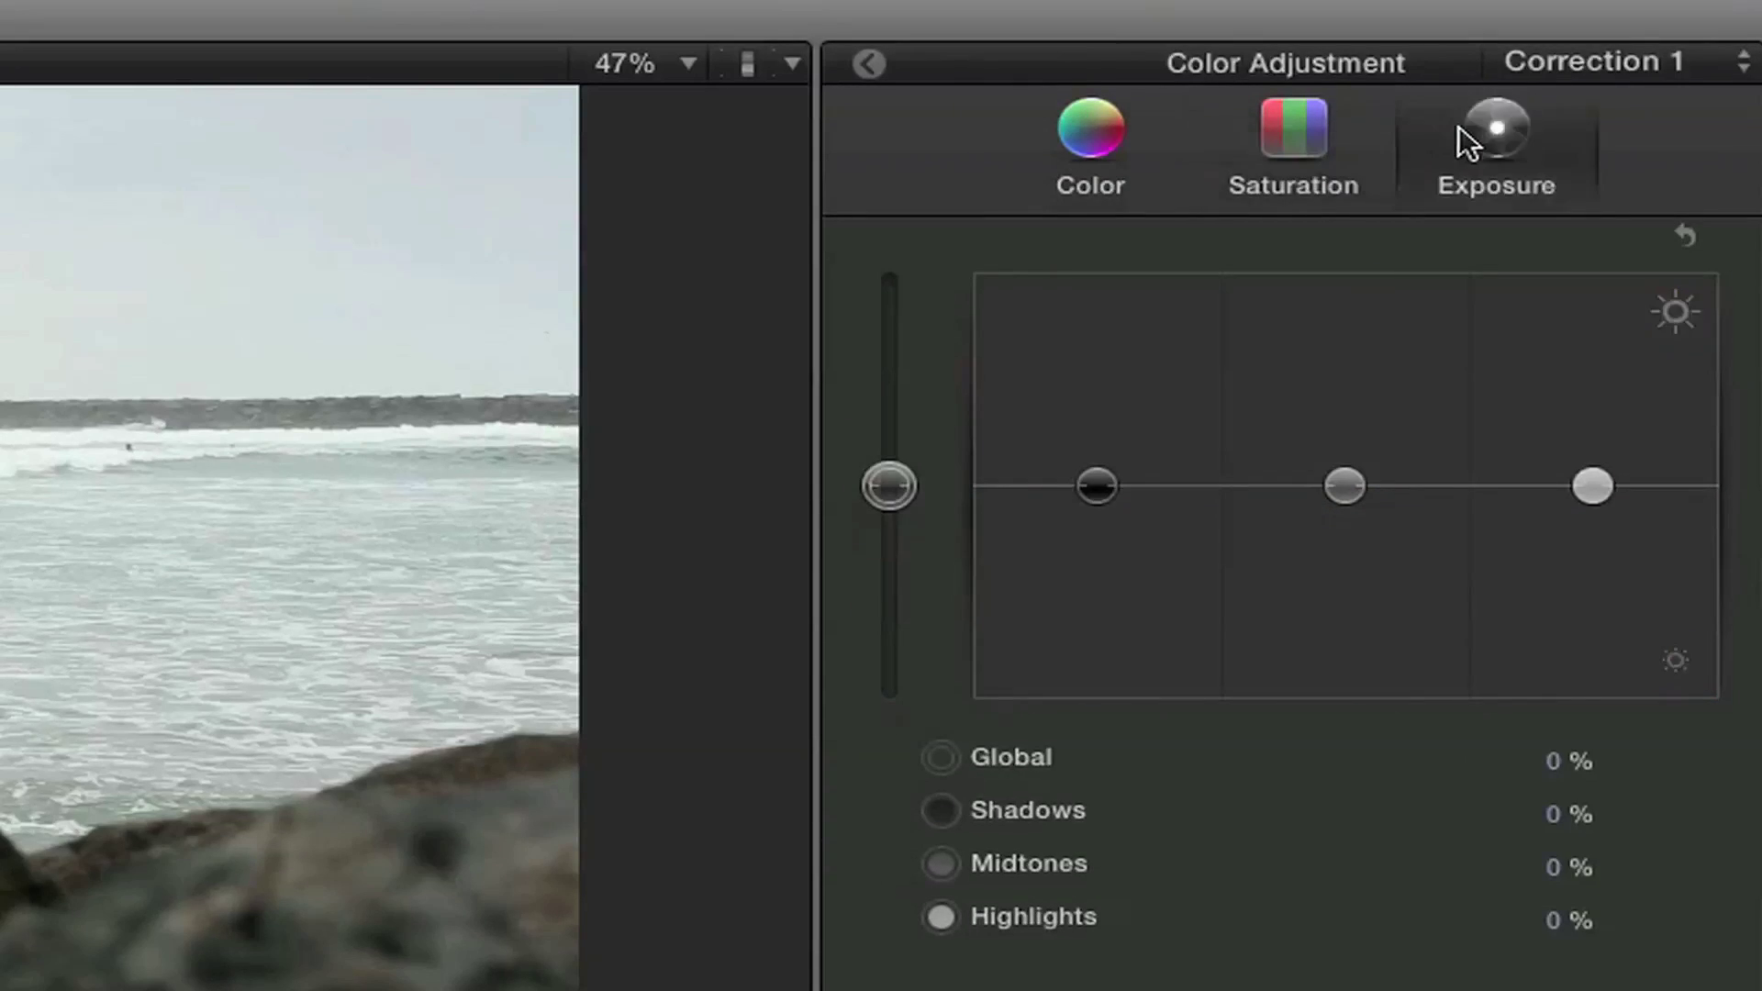
pyautogui.click(1261, 143)
pyautogui.click(1483, 150)
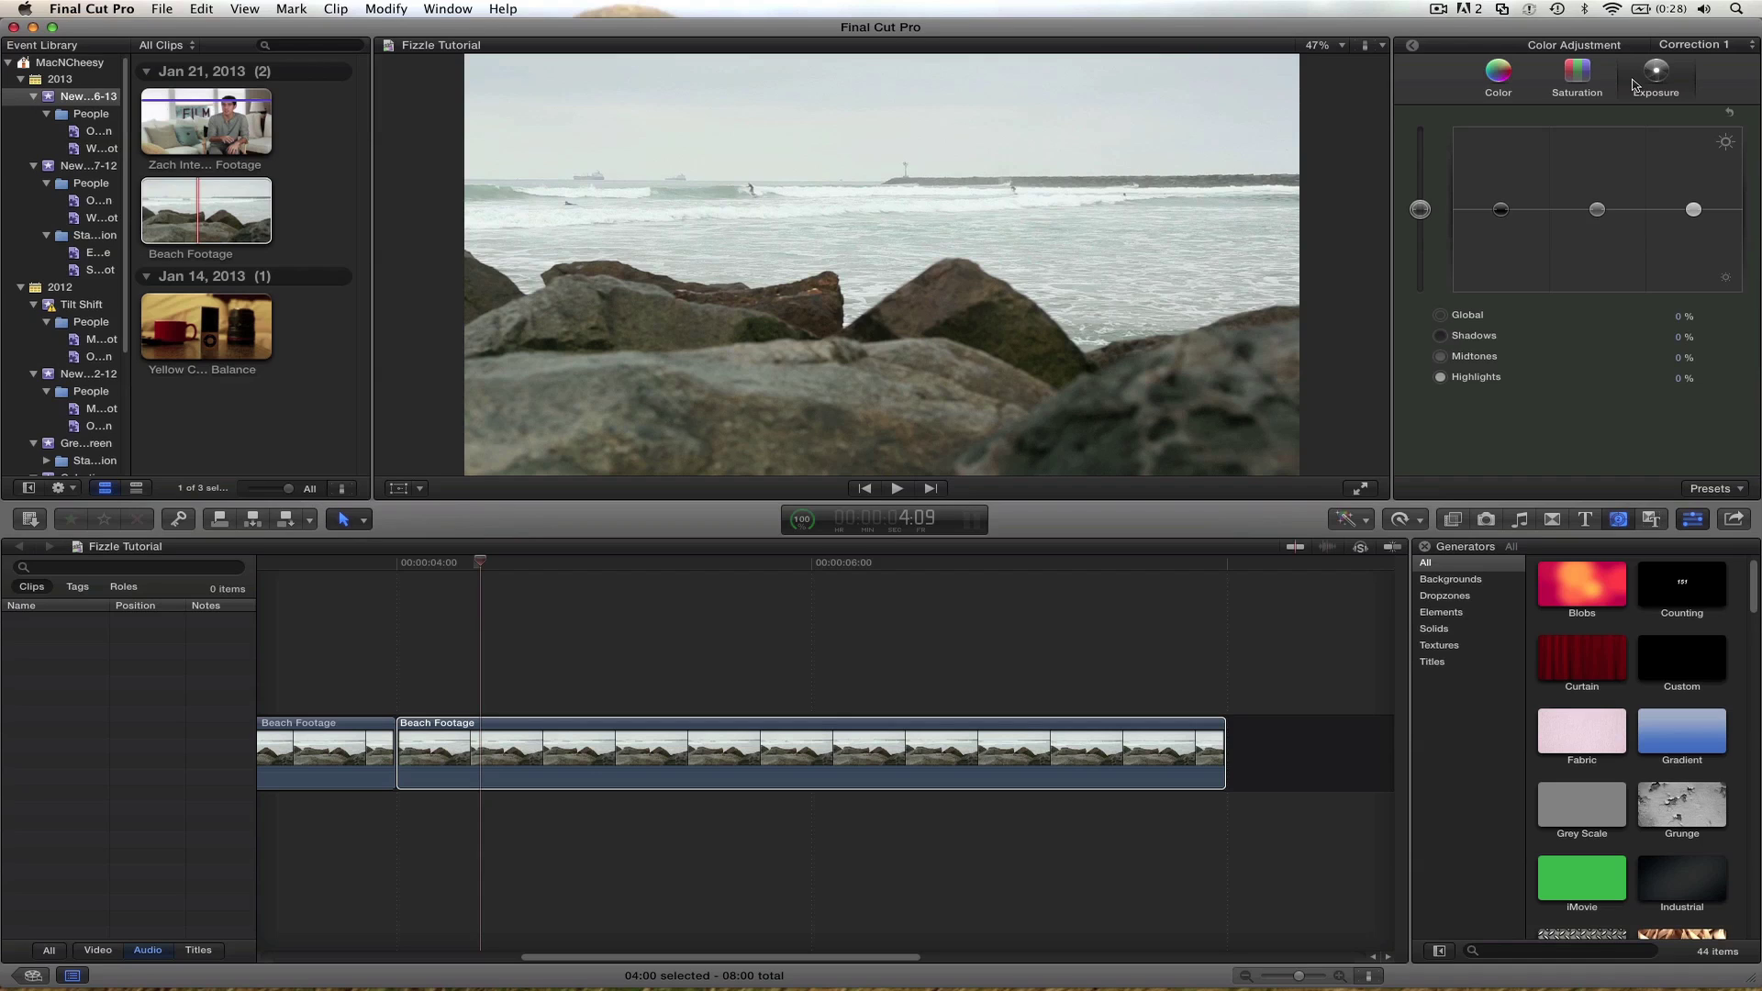
# - Display the video scopes beside the viewer and go through the shadows, midtones, highlights and global exposure controls
pyautogui.click(1376, 46)
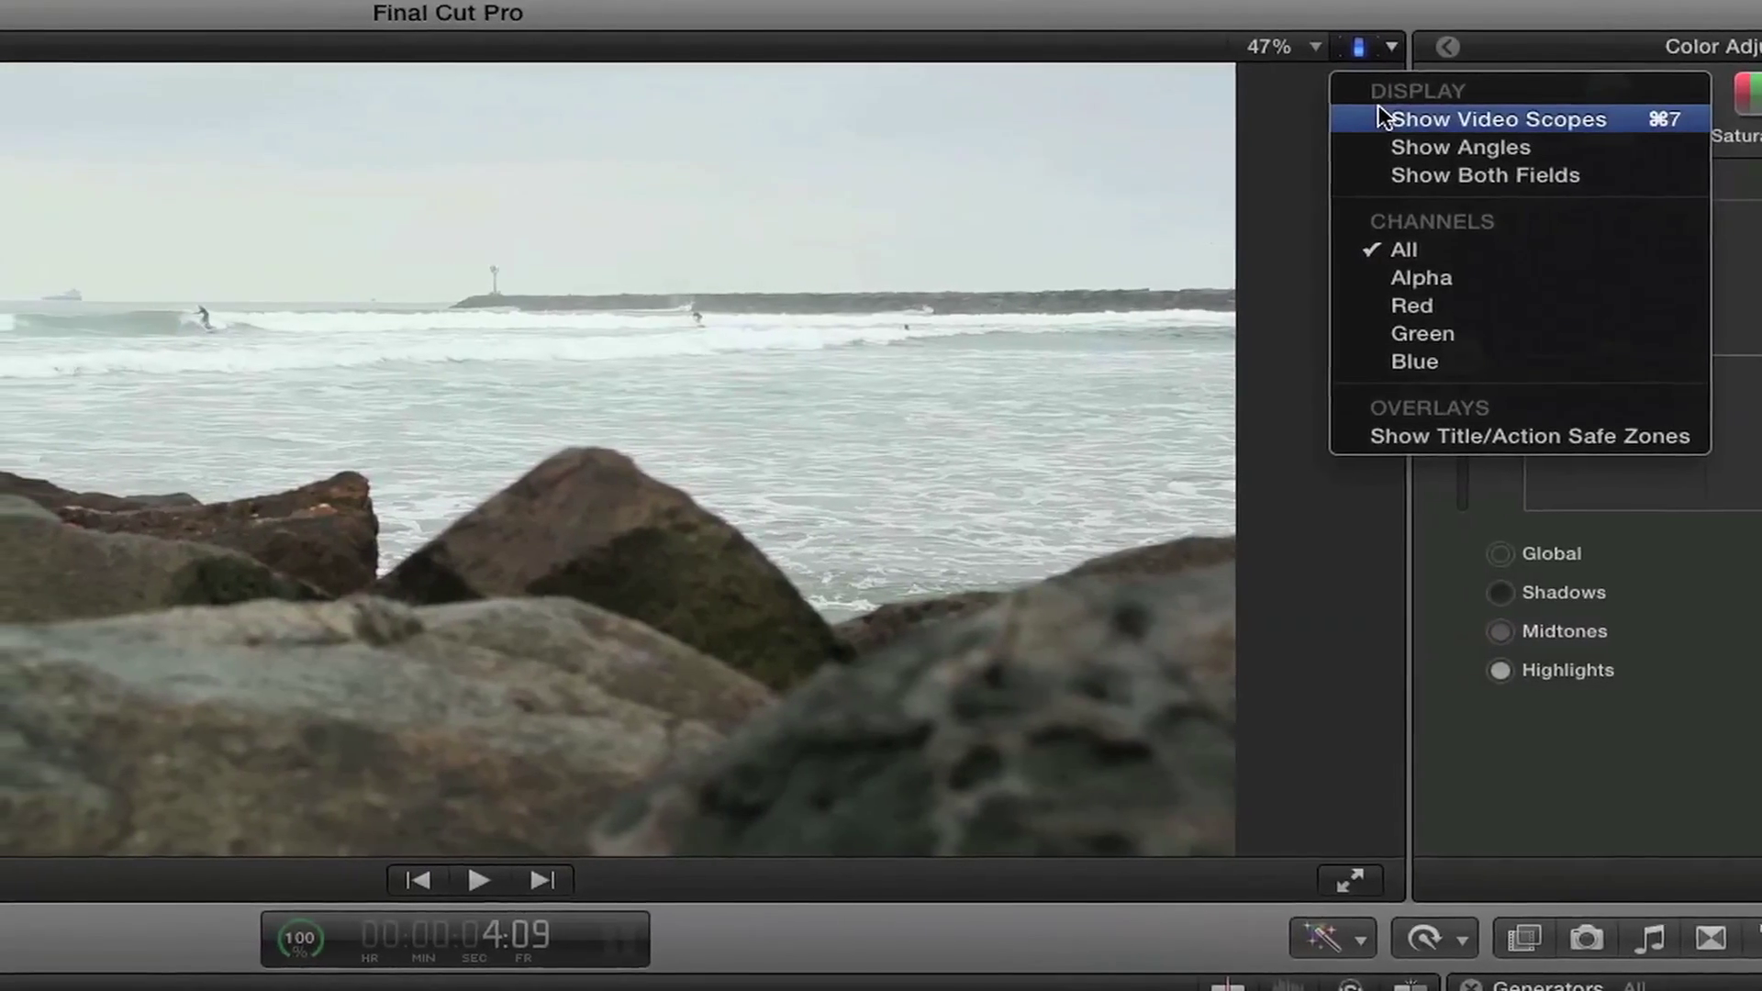
pyautogui.click(1378, 112)
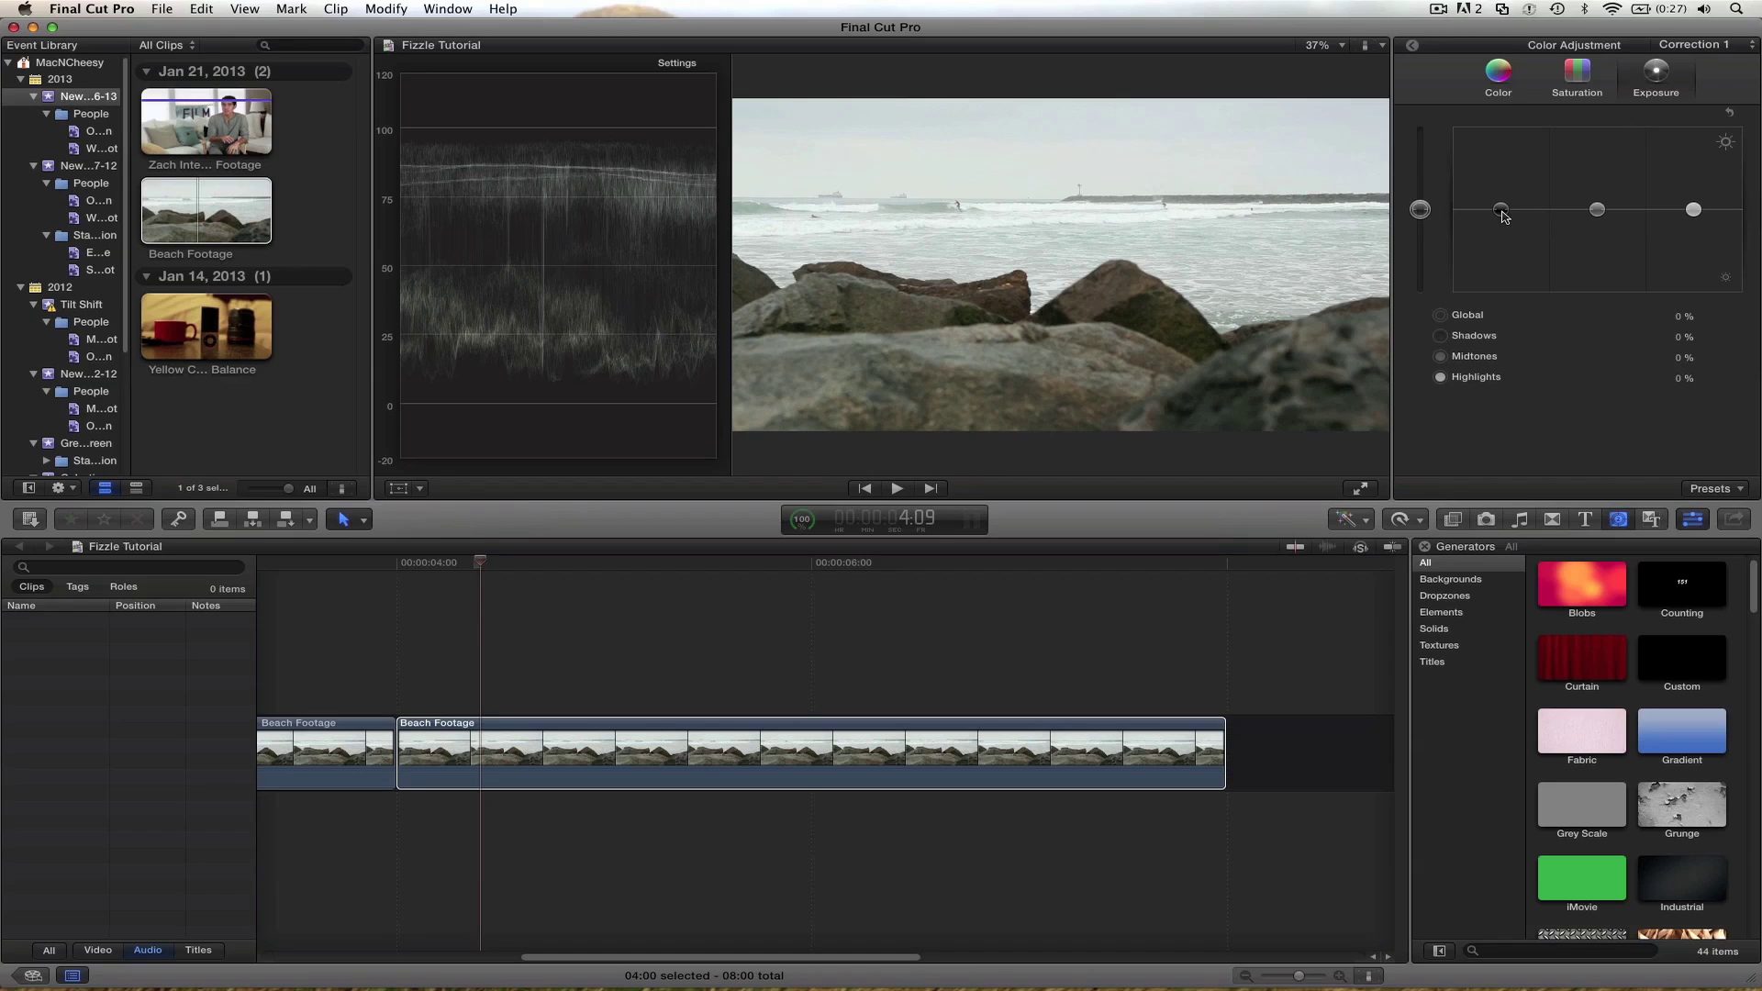
pyautogui.click(1501, 211)
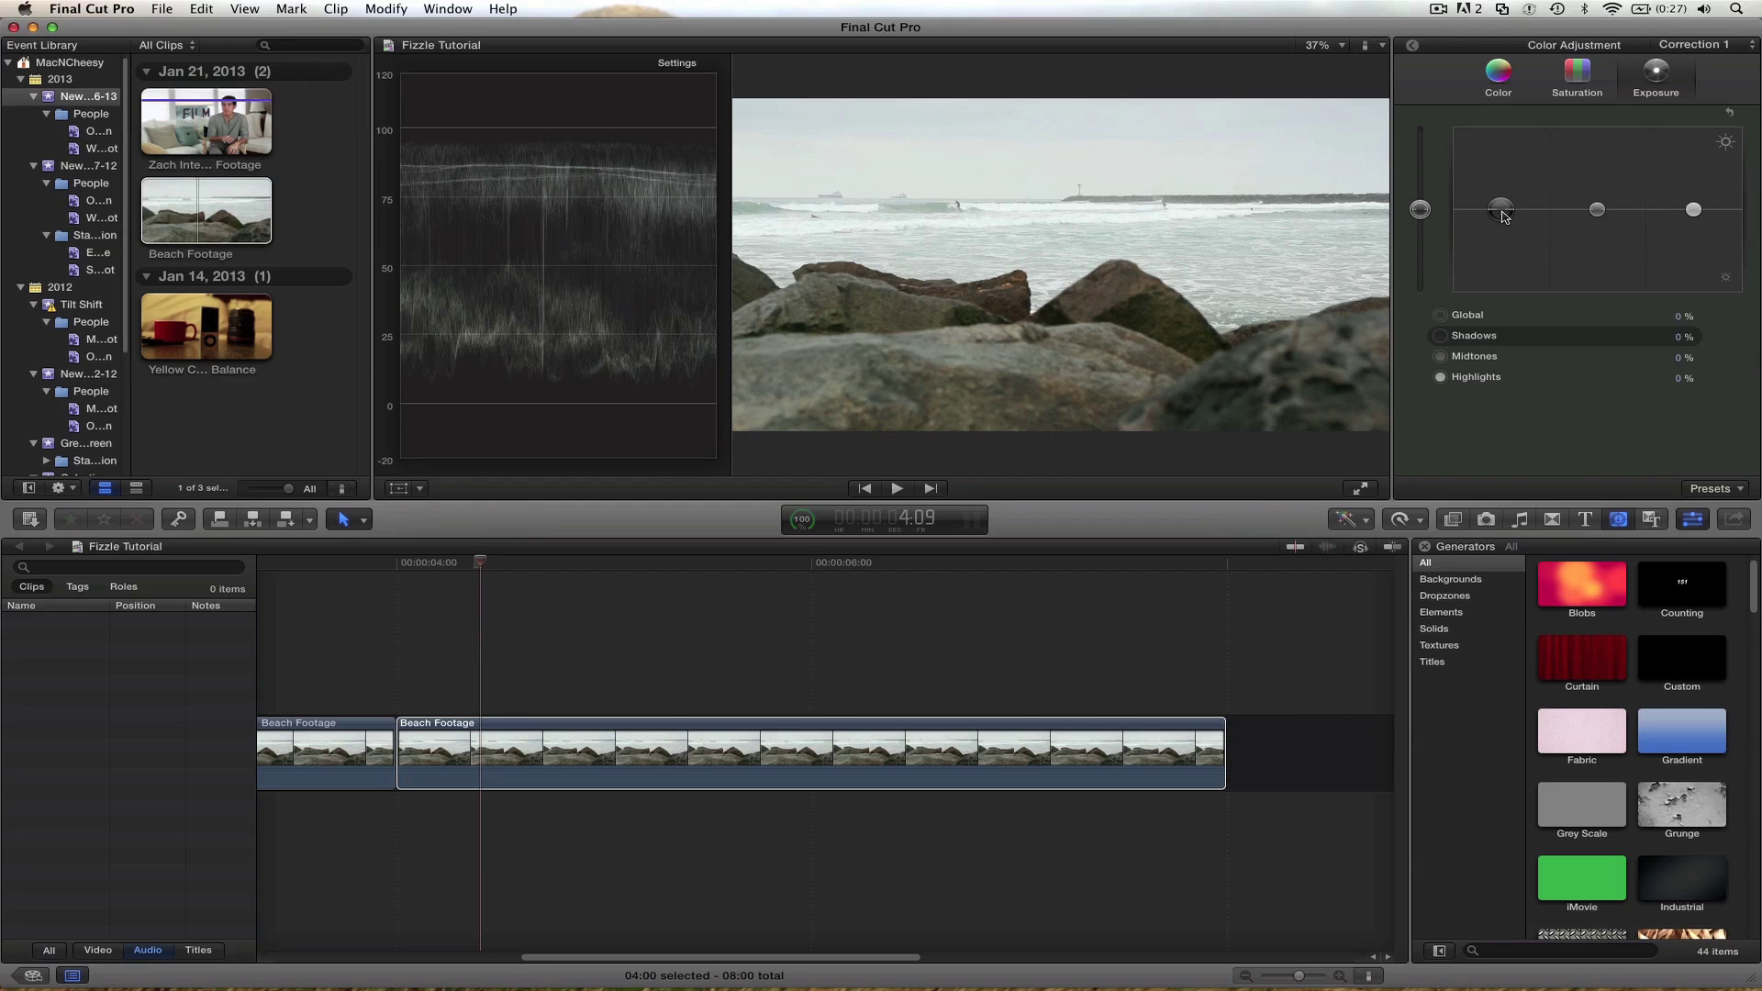
pyautogui.click(1597, 211)
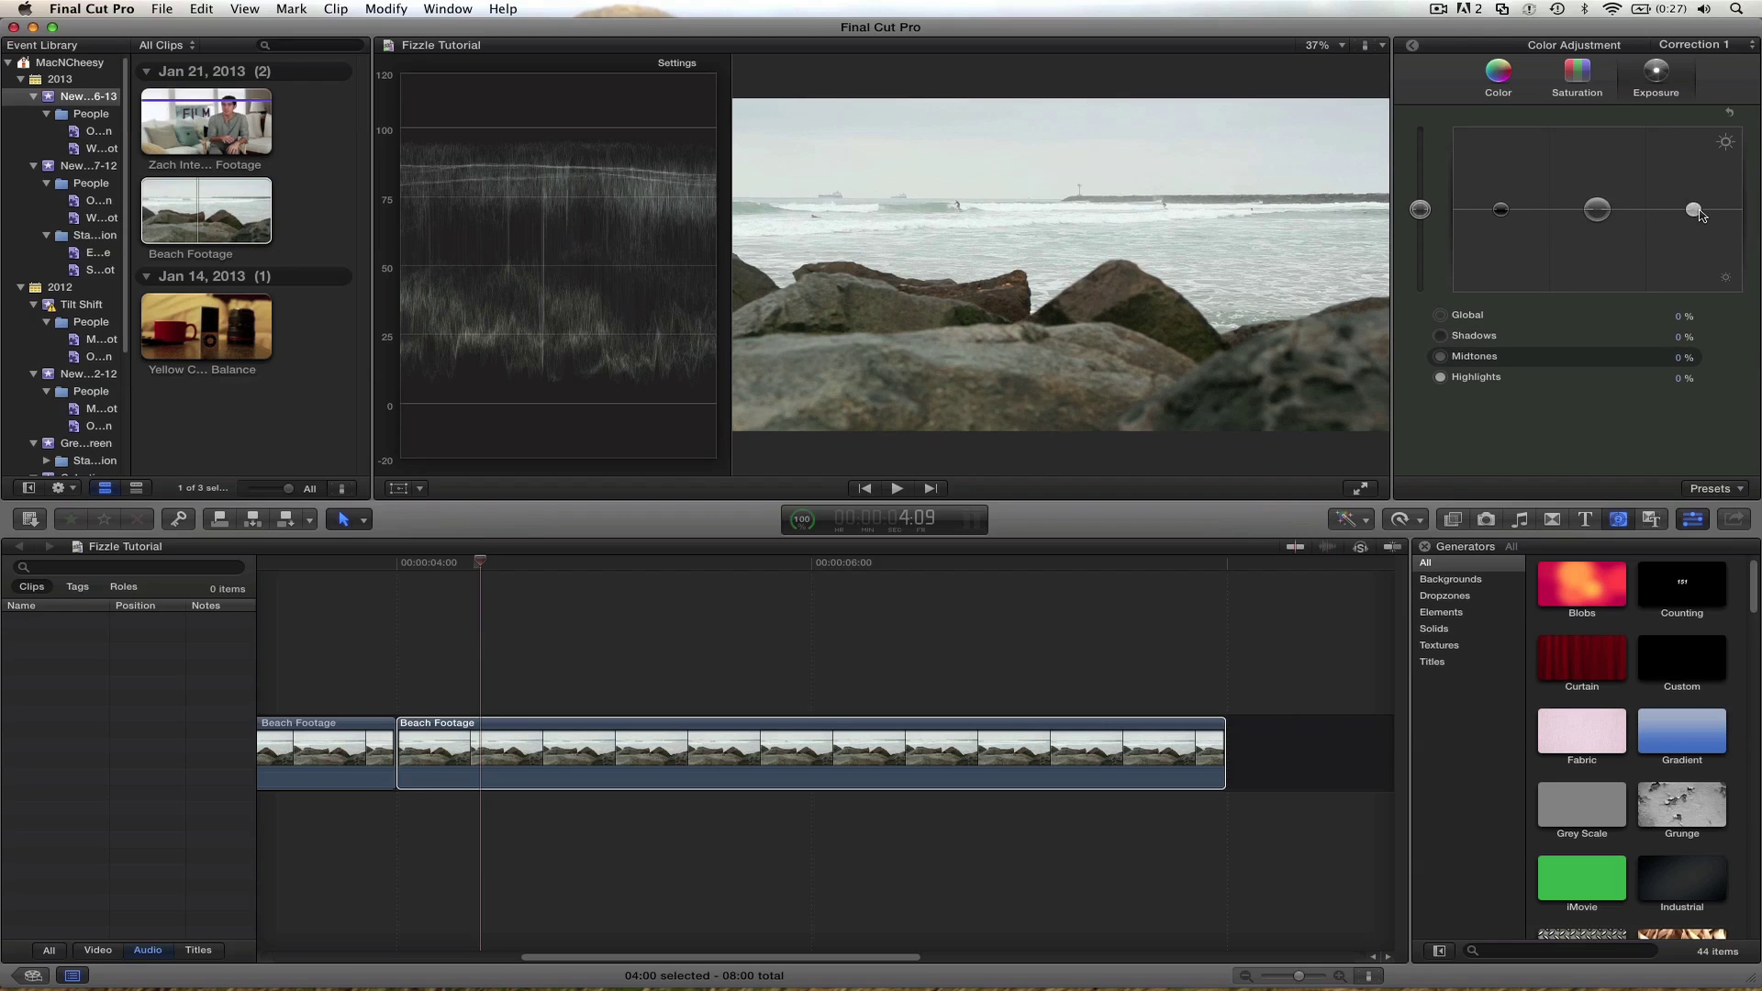
pyautogui.click(1694, 210)
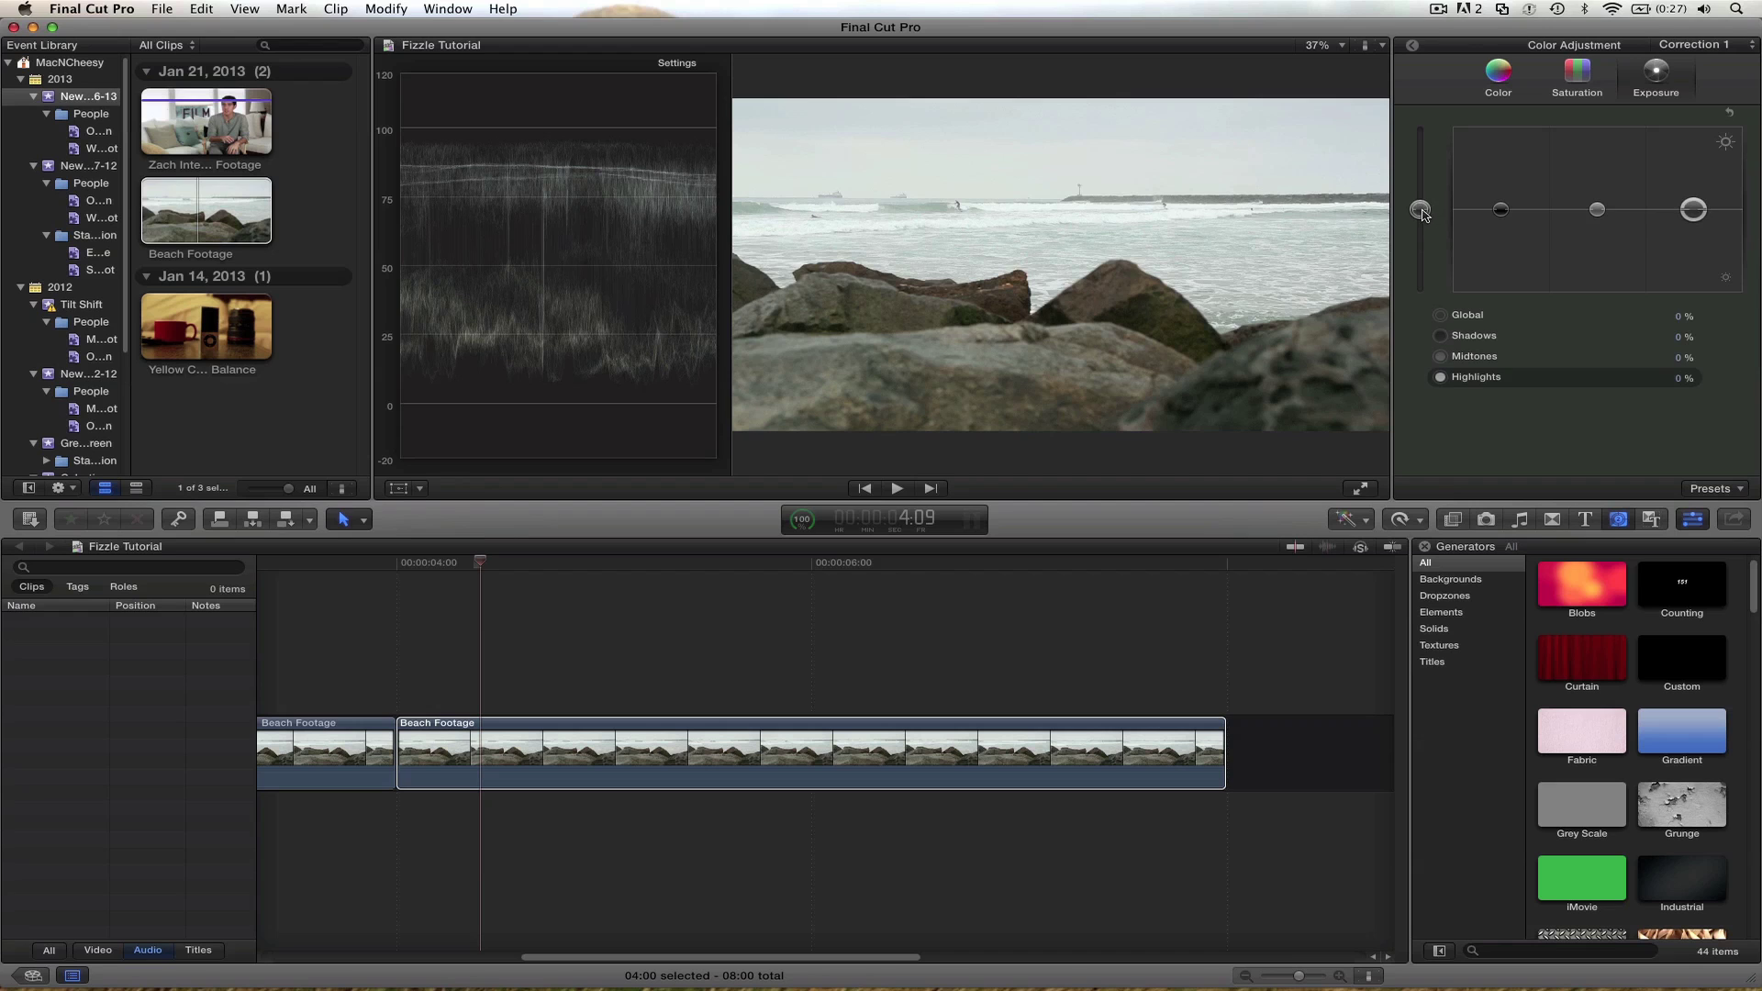
pyautogui.moveTo(1421, 210); pyautogui.dragTo(1499, 214)
# - Lower the shadows exposure of Correction 1 to -11%
pyautogui.click(1499, 211)
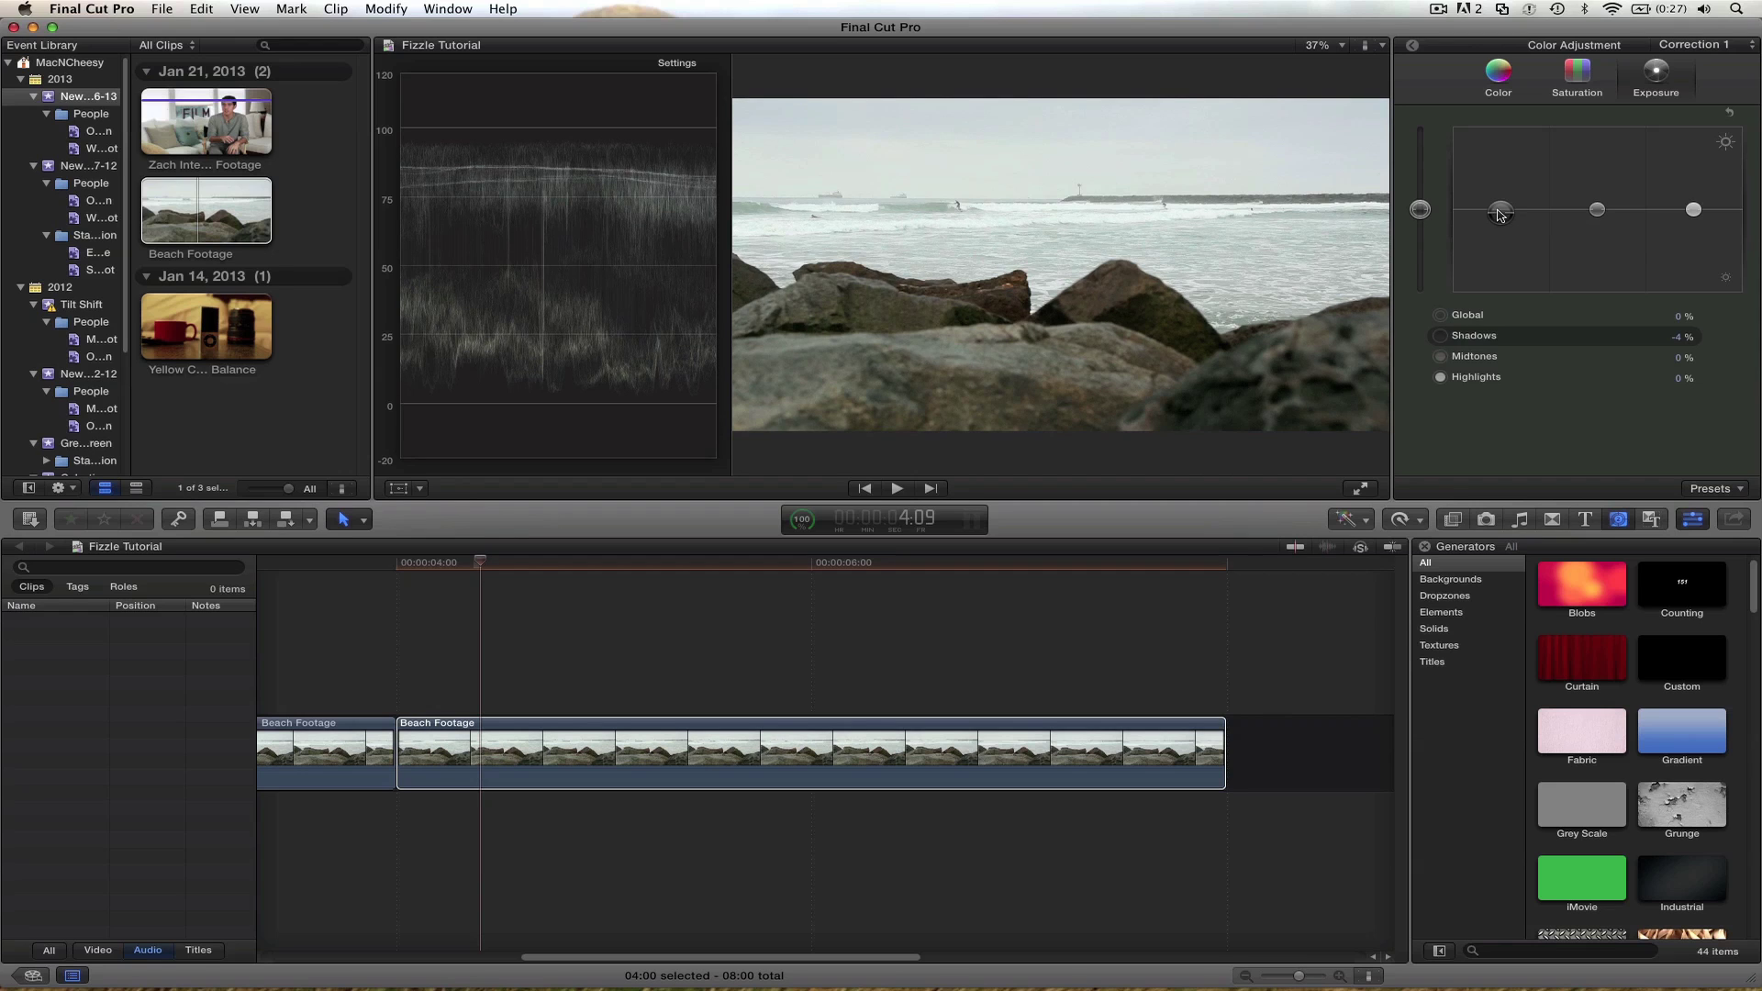
pyautogui.press('Down')
pyautogui.press('Down')
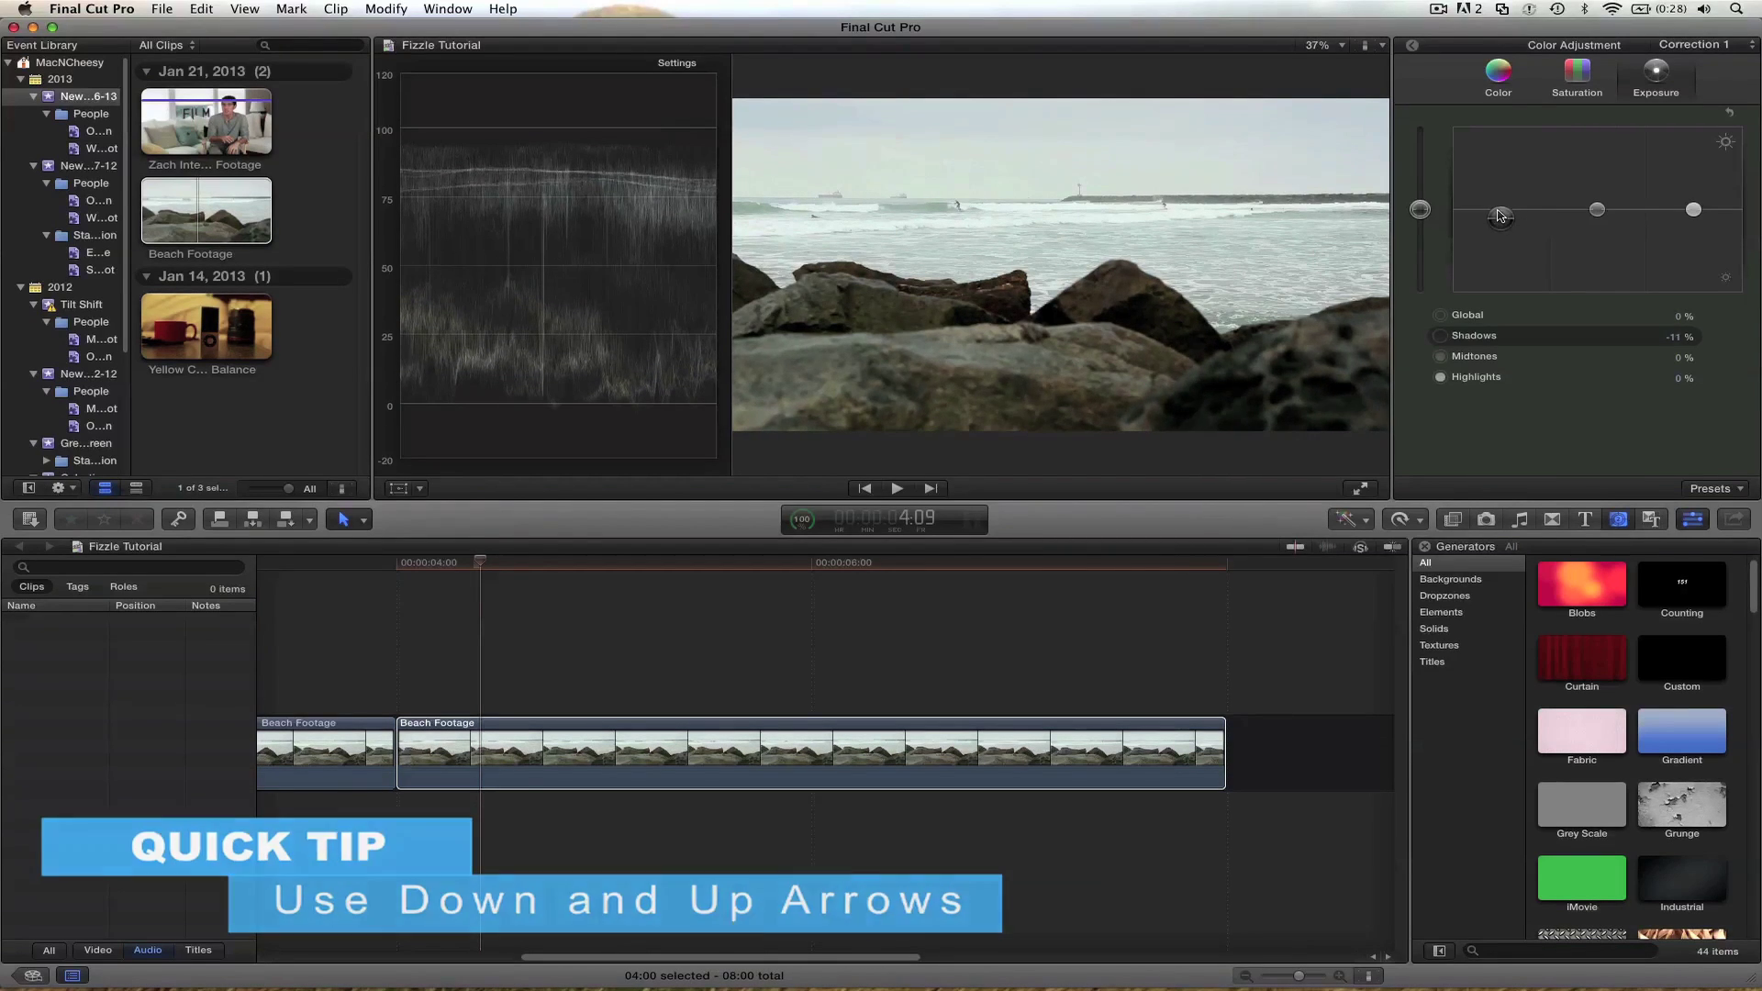
pyautogui.press('Down')
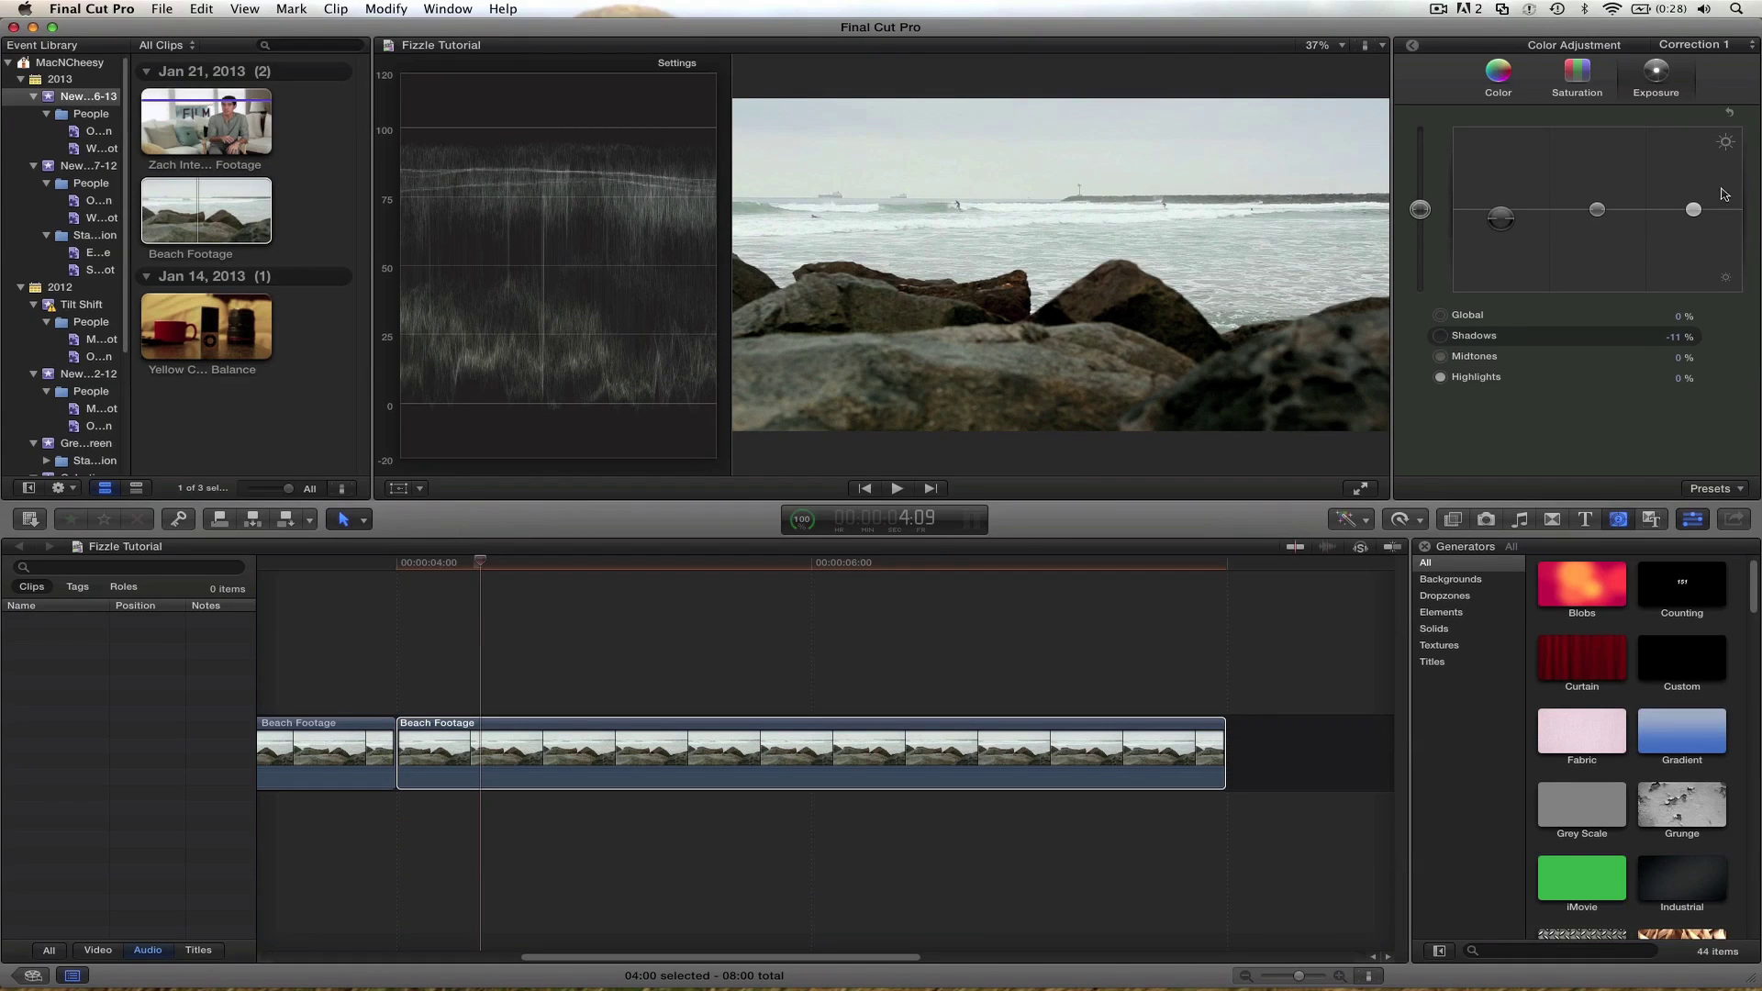
# - Raise the highlights exposure of Correction 1 to 6%
pyautogui.click(1695, 211)
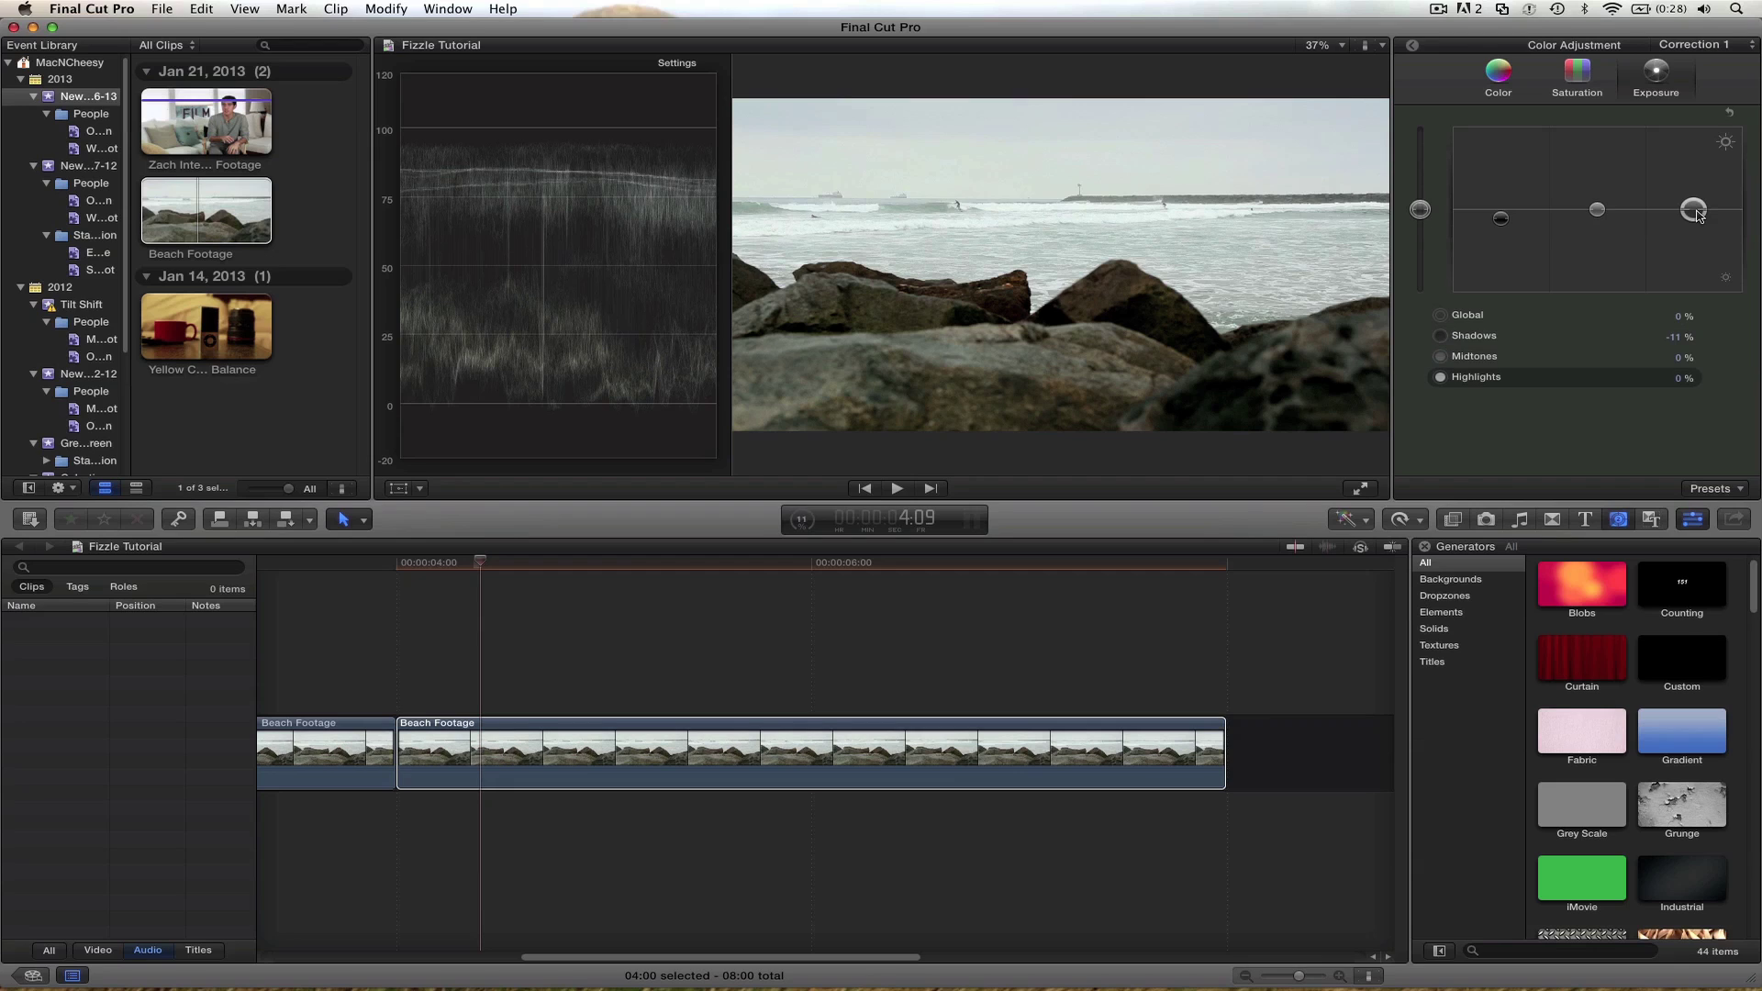
pyautogui.press('Up')
pyautogui.press('Up')
pyautogui.press('Up')
pyautogui.press('Up')
pyautogui.press('Up')
pyautogui.press('Up')
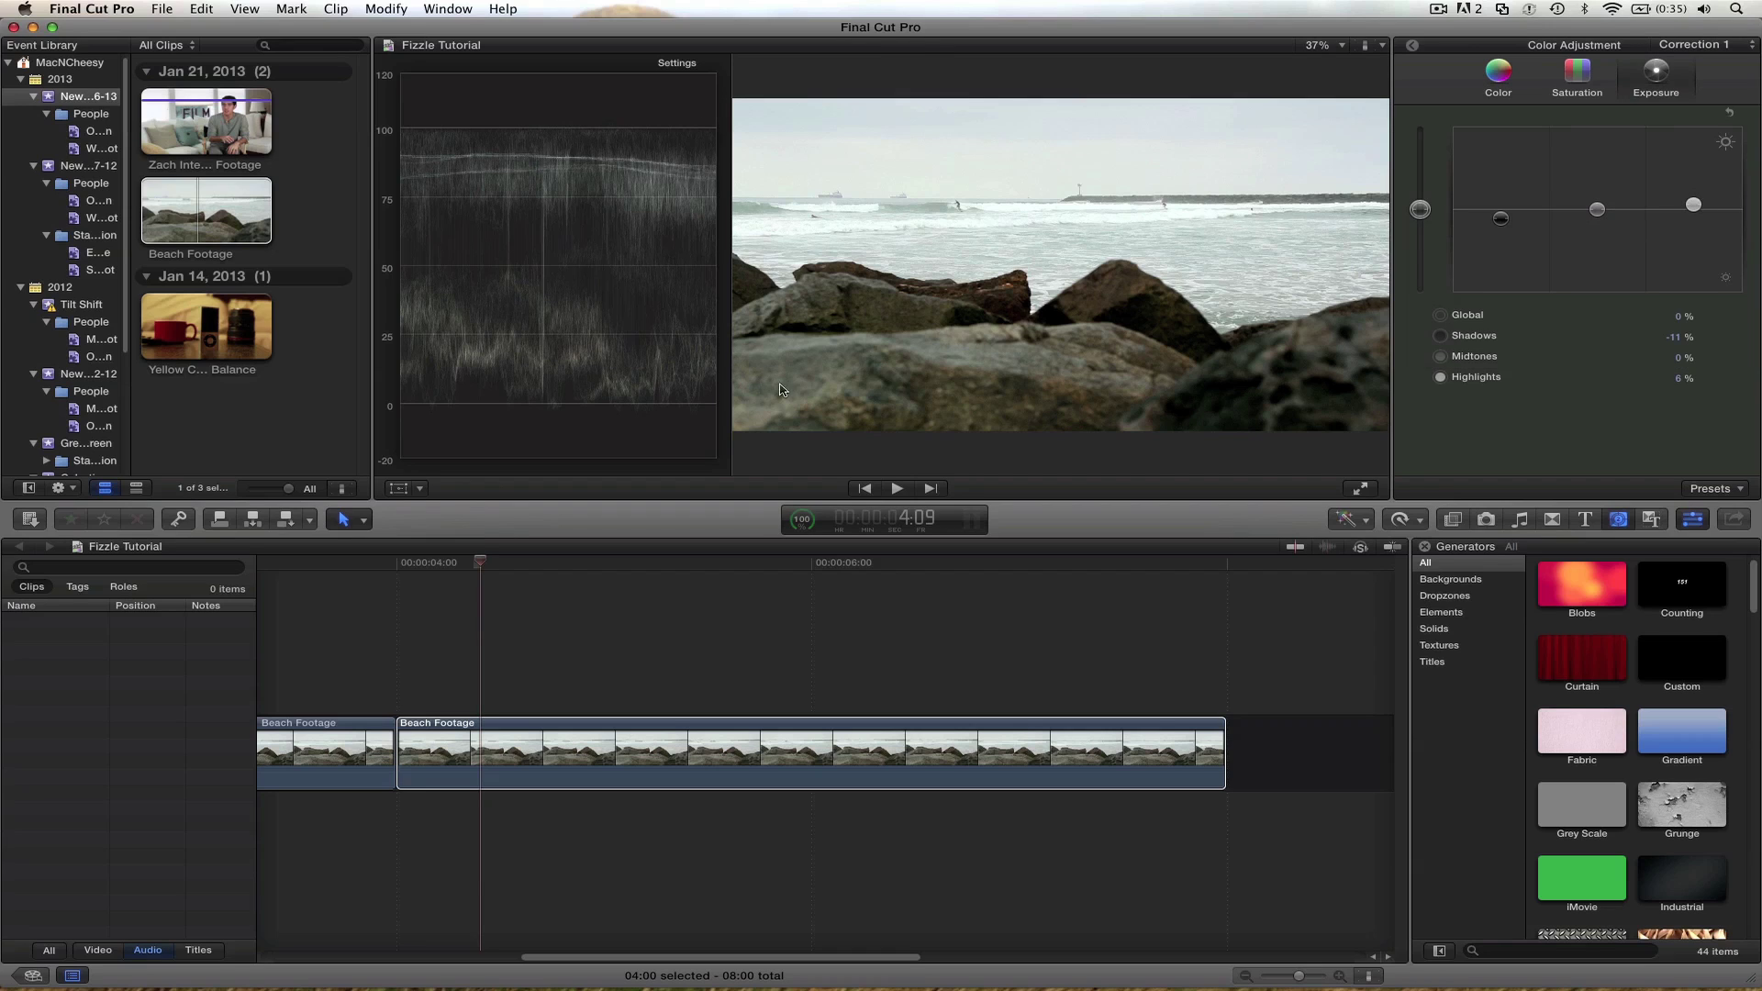
# - Warm the color of Correction 1 by setting midtones to 197° at -13% and highlights to 214° at -22%
pyautogui.click(1496, 82)
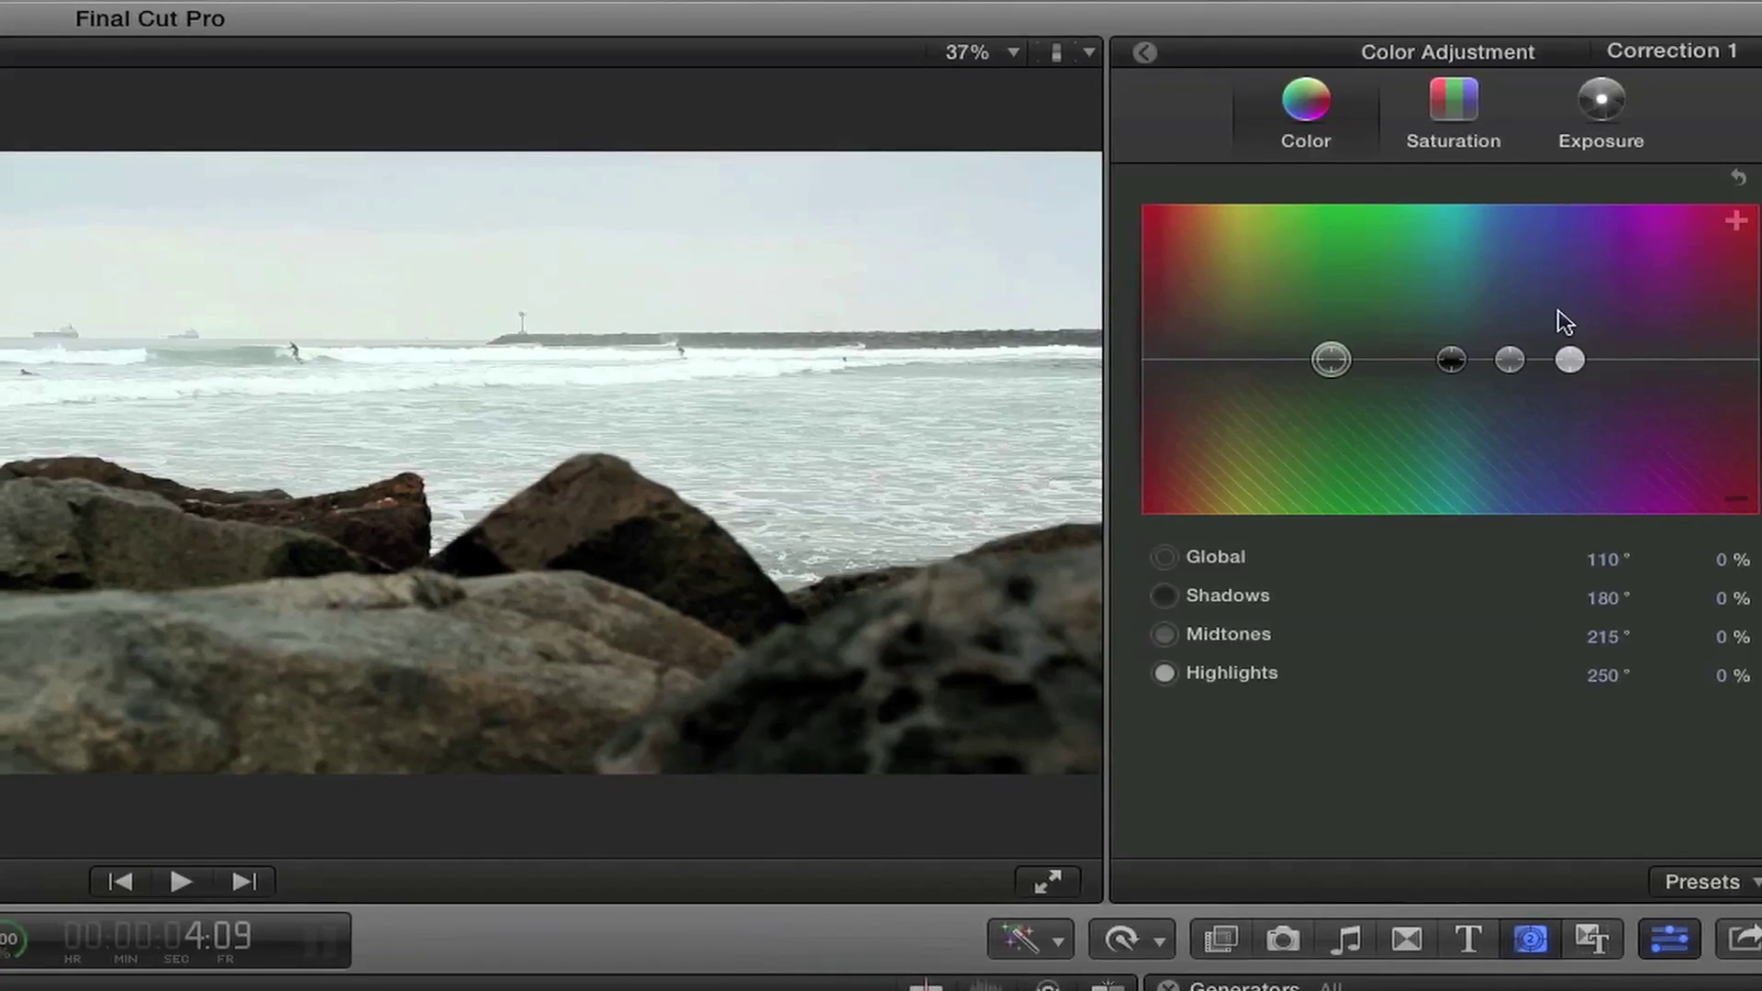
pyautogui.moveTo(1518, 369); pyautogui.dragTo(1527, 387)
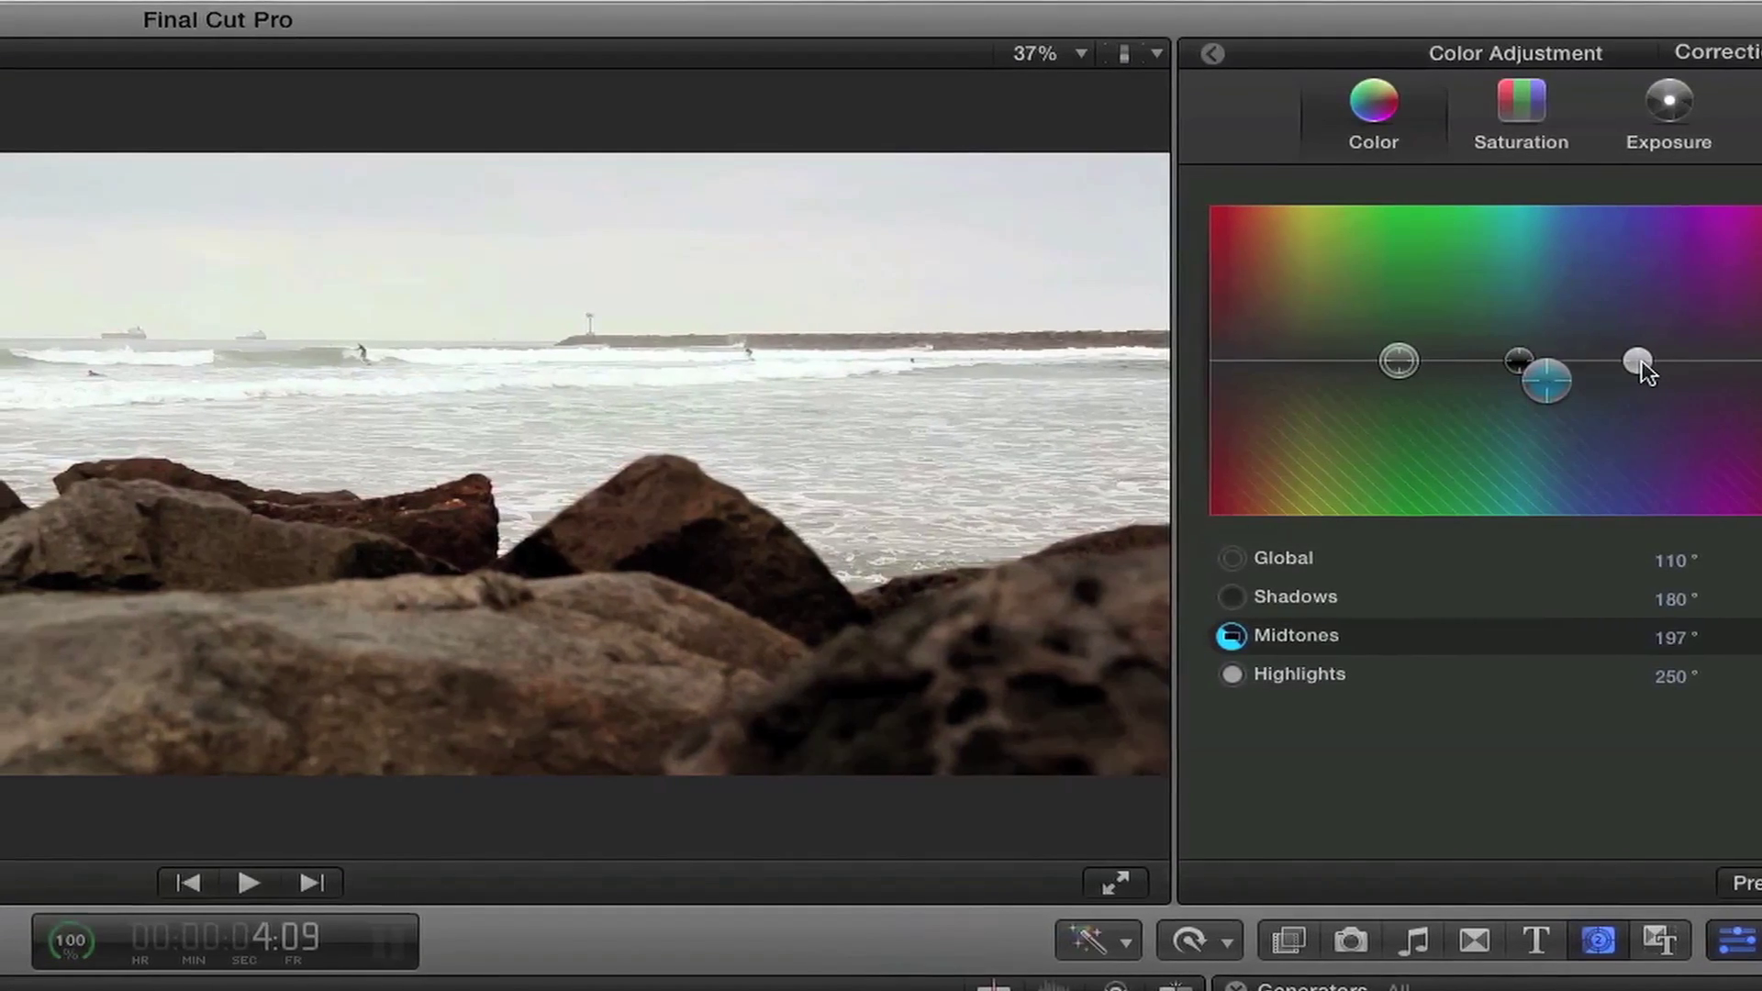
pyautogui.moveTo(1629, 365); pyautogui.dragTo(1583, 398)
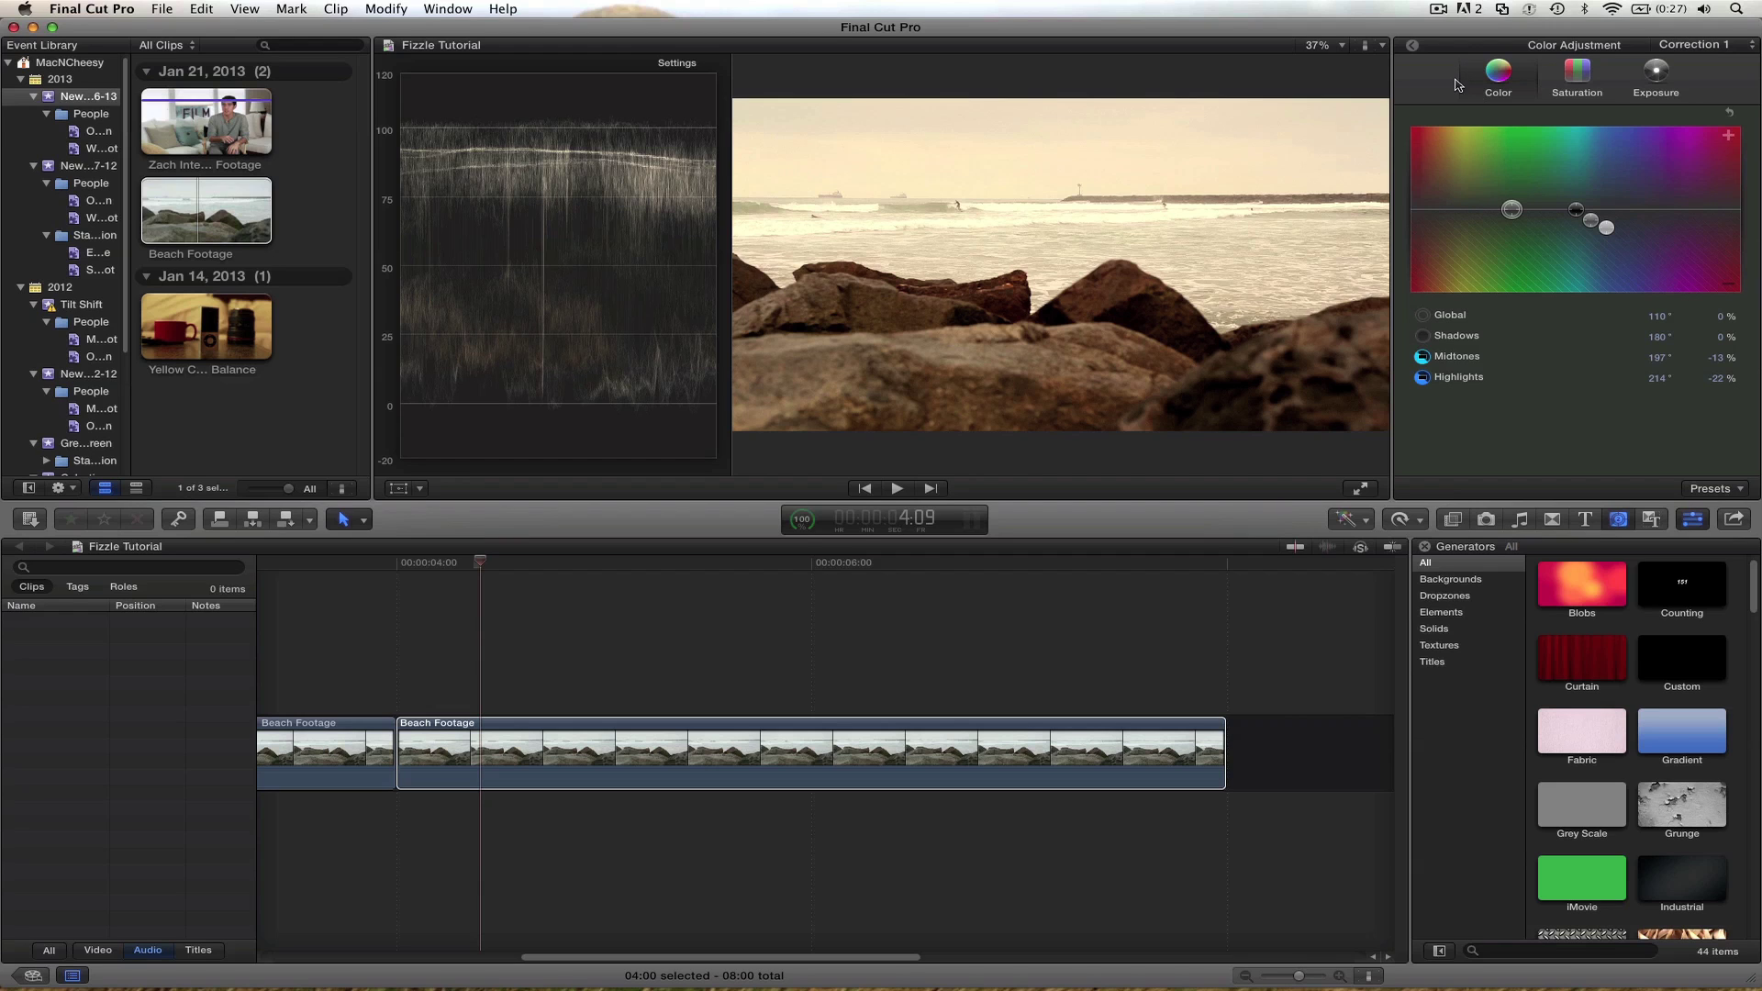
# - Add a second color correction to the Beach Footage clip and give it a shape mask
pyautogui.click(1414, 46)
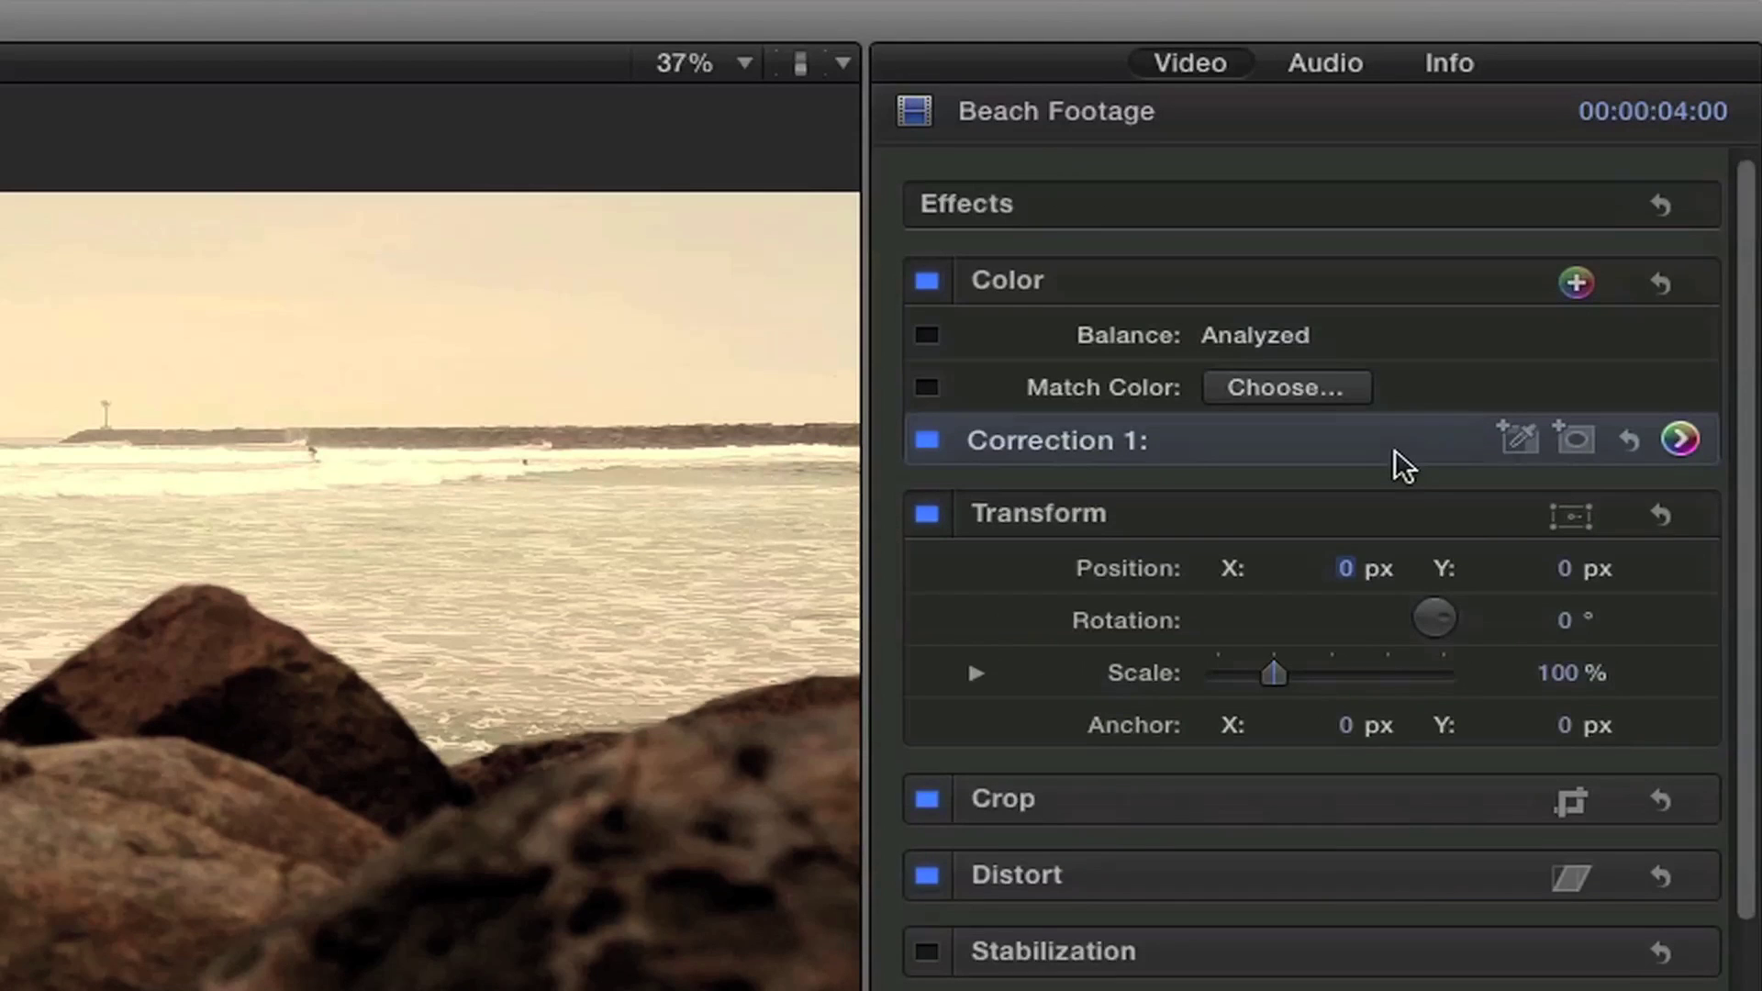
pyautogui.click(1580, 281)
pyautogui.click(1094, 485)
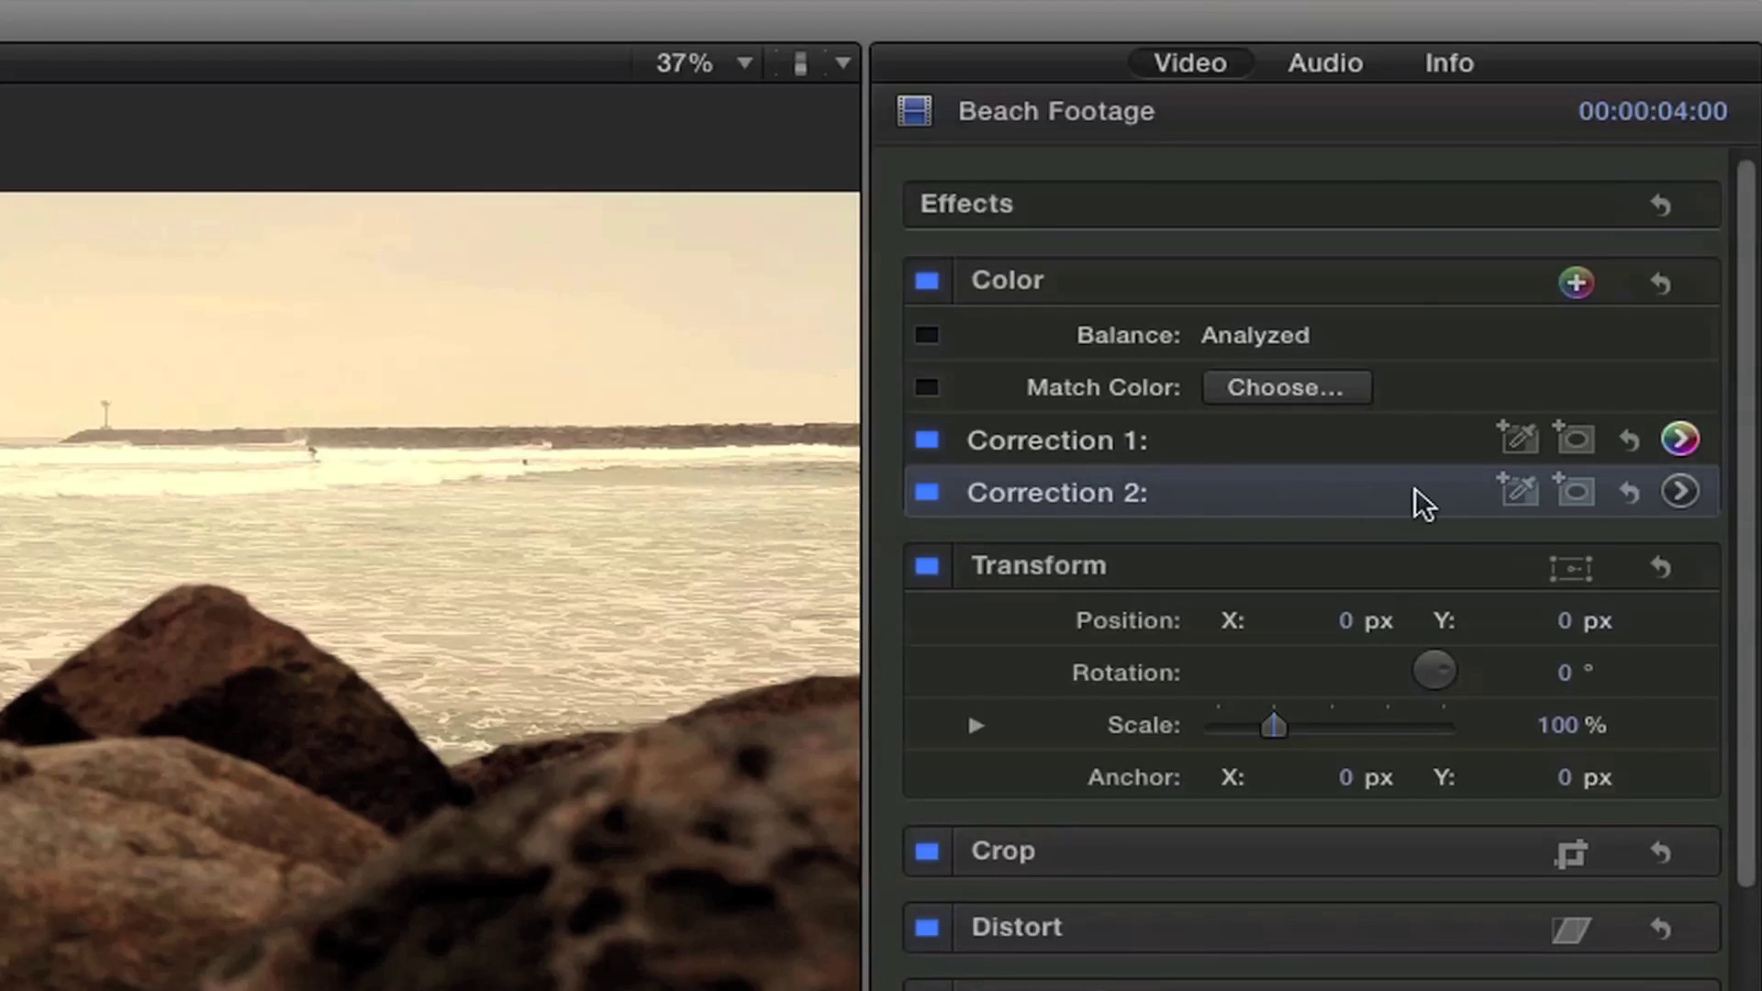
pyautogui.click(1586, 495)
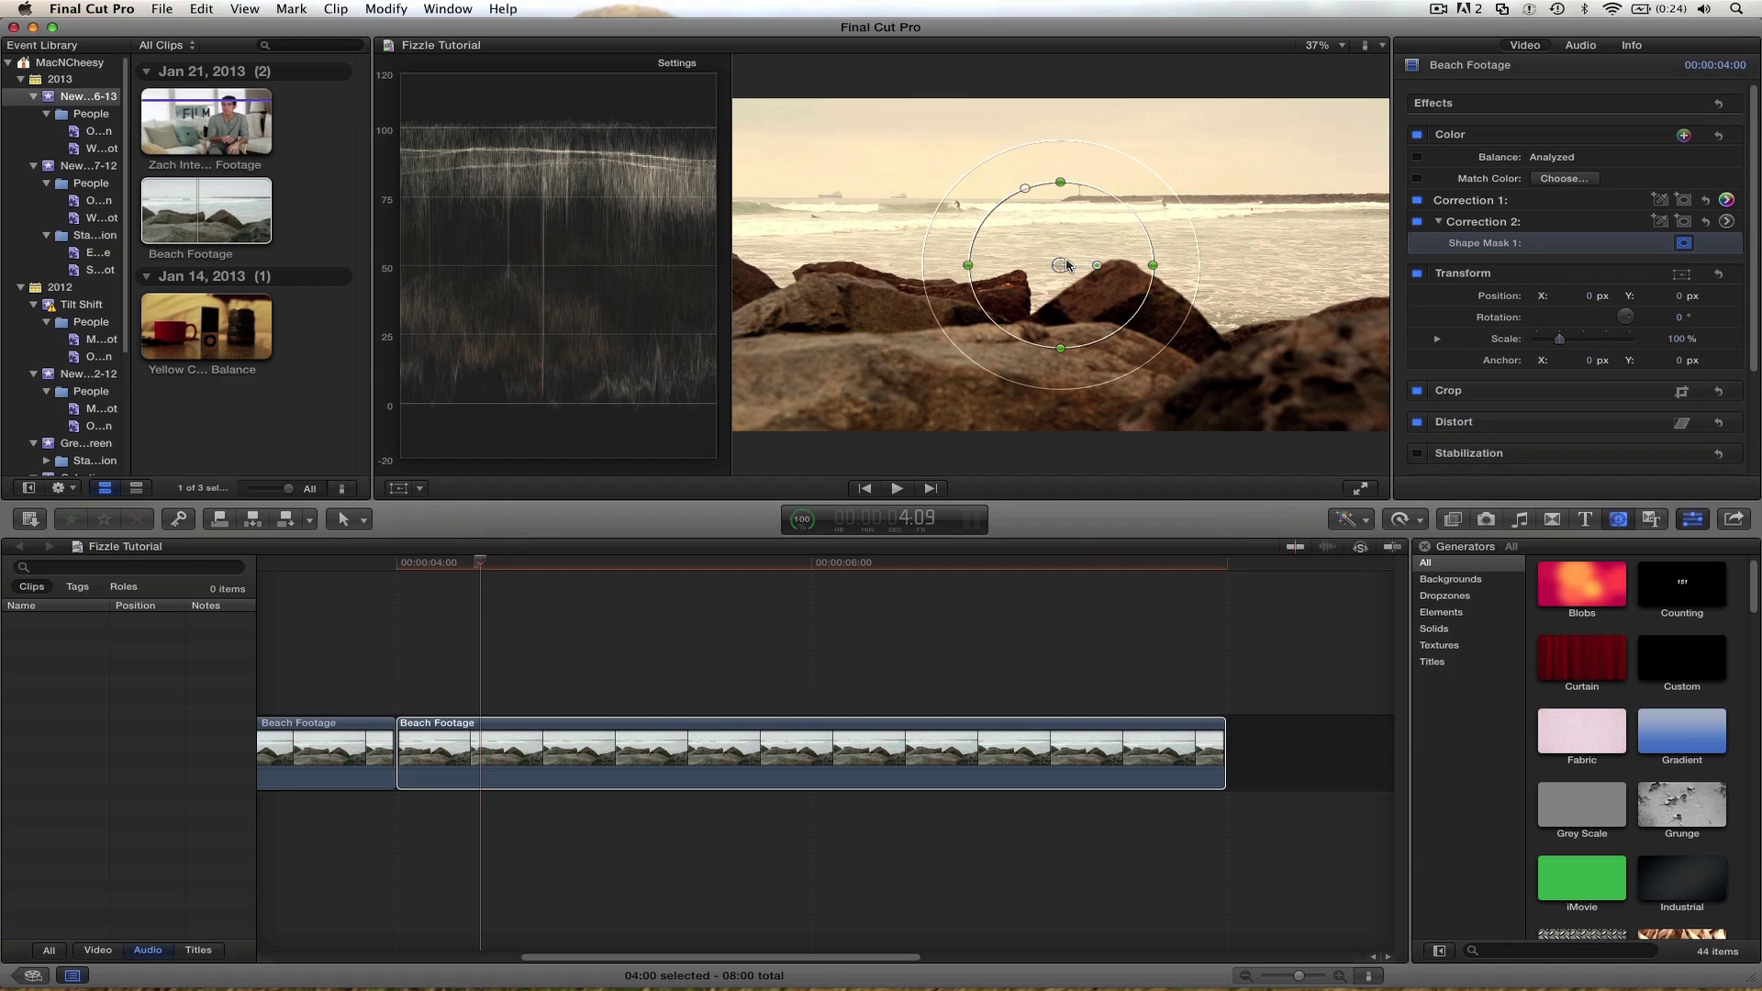
# - Stretch Correction 2's shape mask past the frame's sides and from the sky to the foreground rocks, shifting its center slightly down
pyautogui.moveTo(692, 444); pyautogui.dragTo(64, 486)
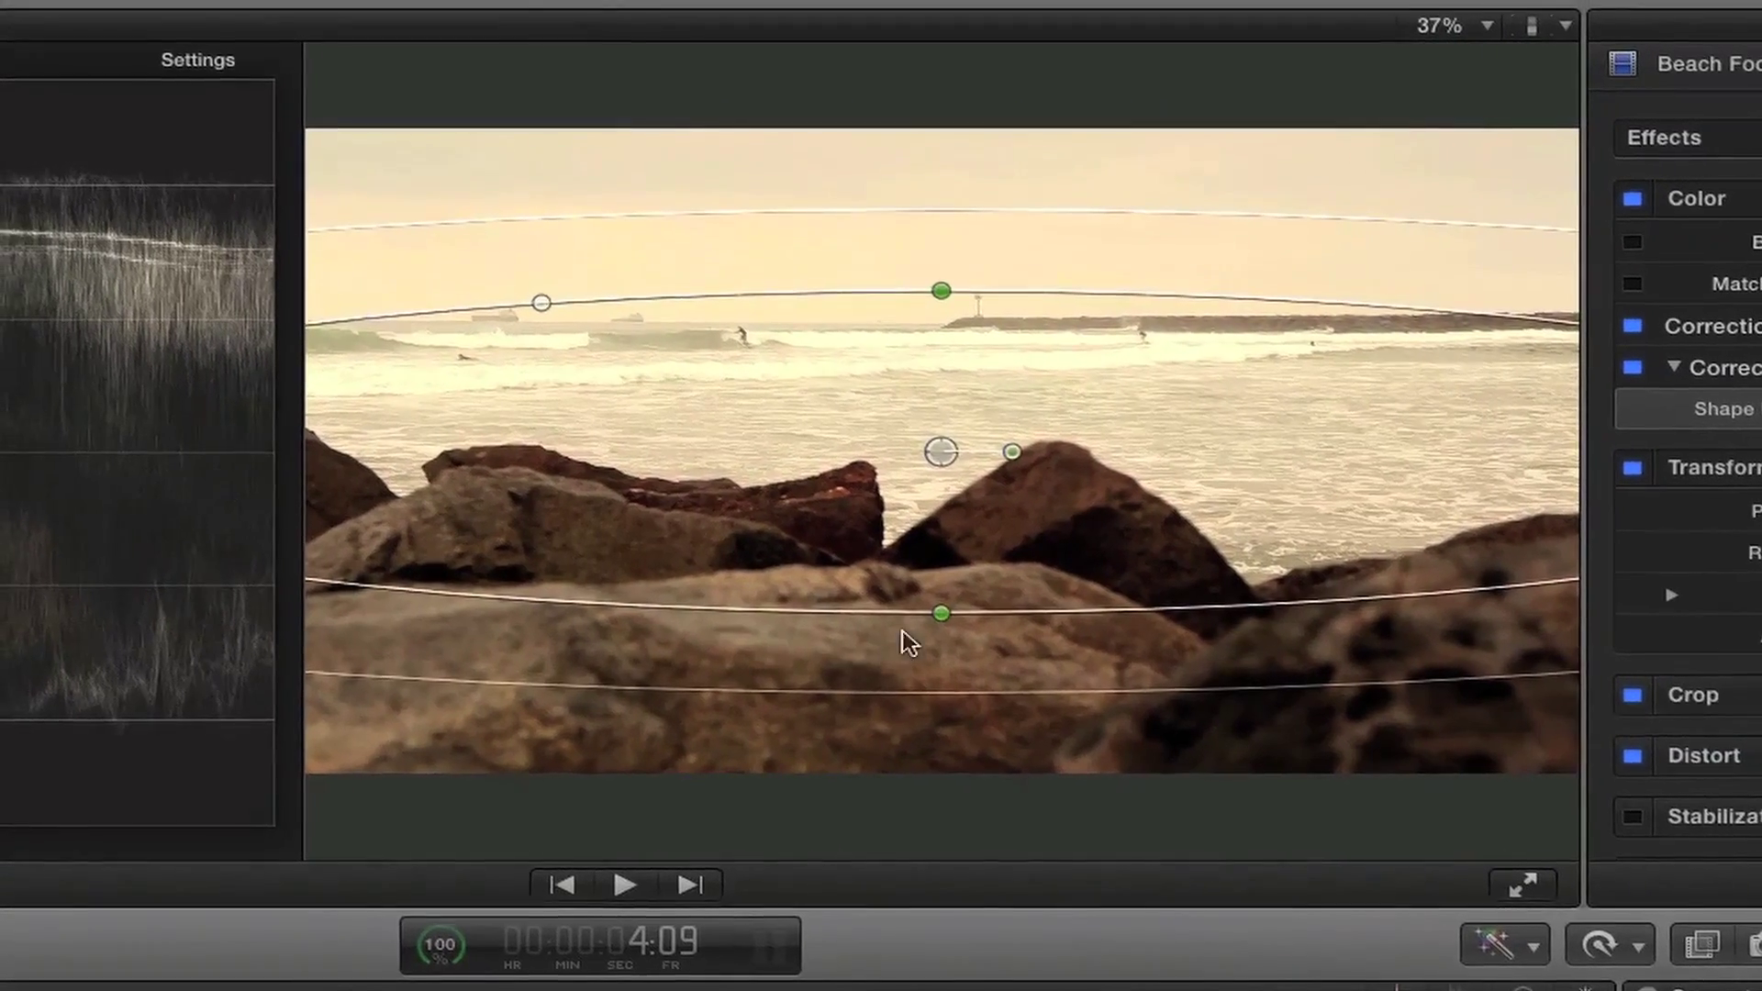
pyautogui.moveTo(945, 615); pyautogui.dragTo(932, 713)
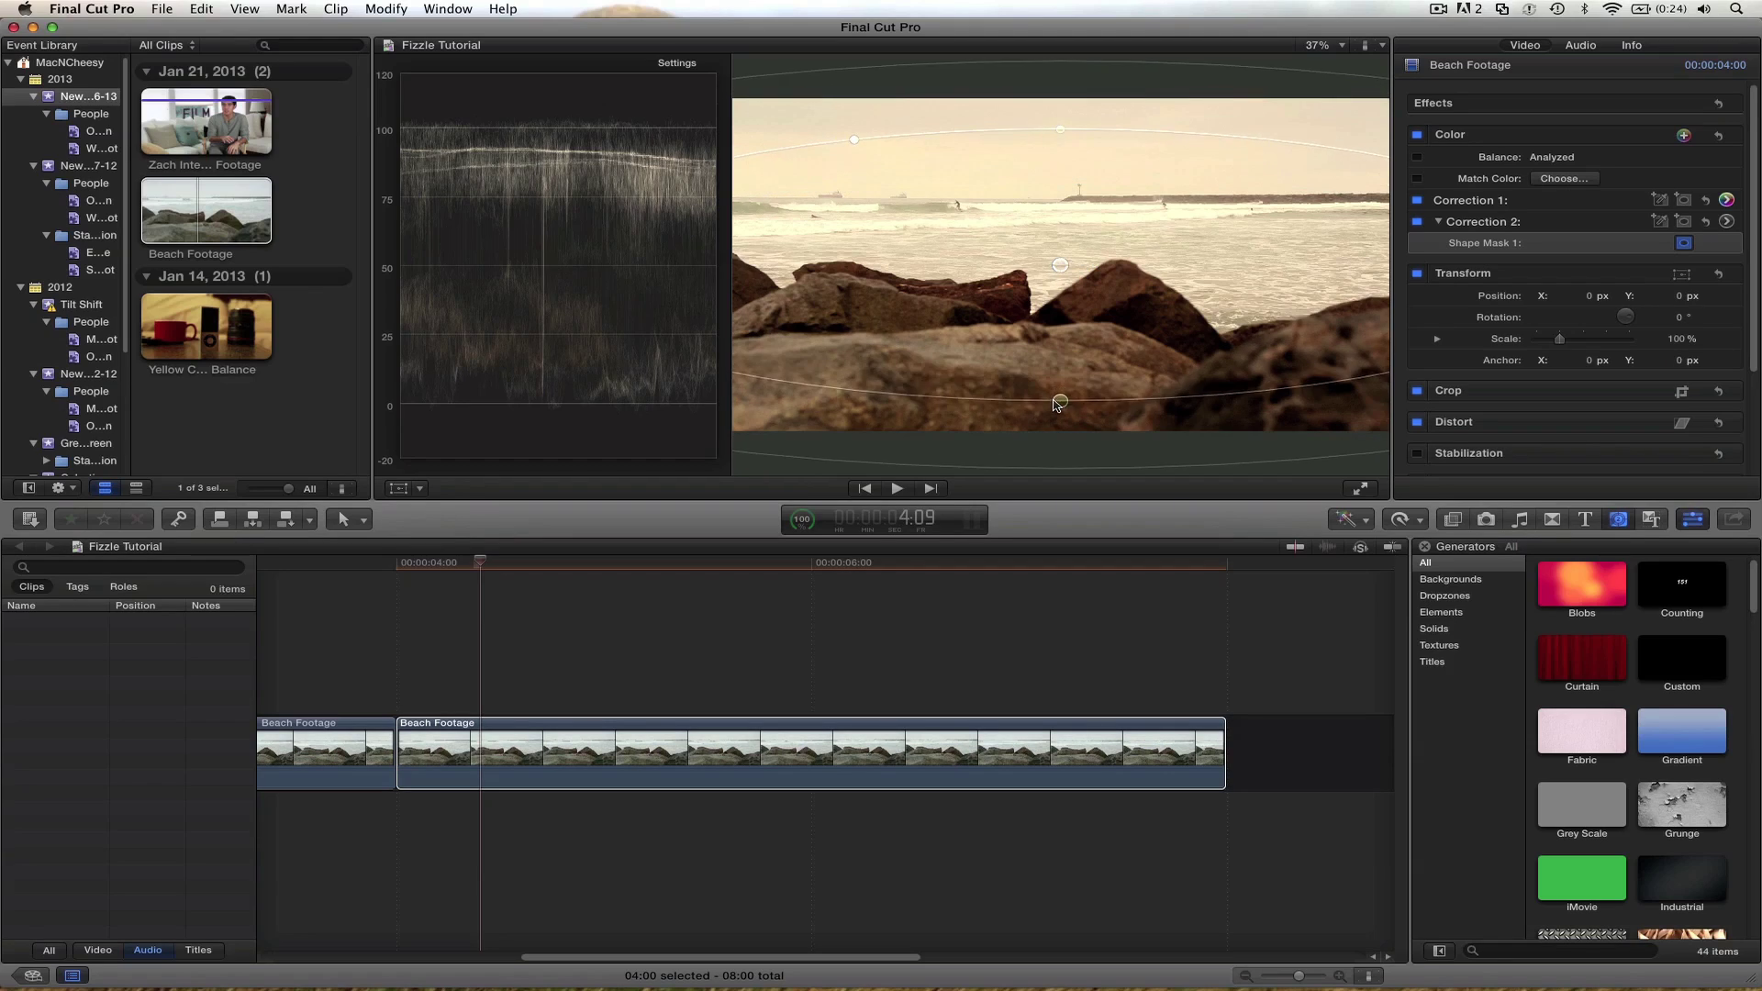
pyautogui.moveTo(1057, 403); pyautogui.dragTo(1059, 397)
pyautogui.moveTo(1062, 265); pyautogui.dragTo(1068, 271)
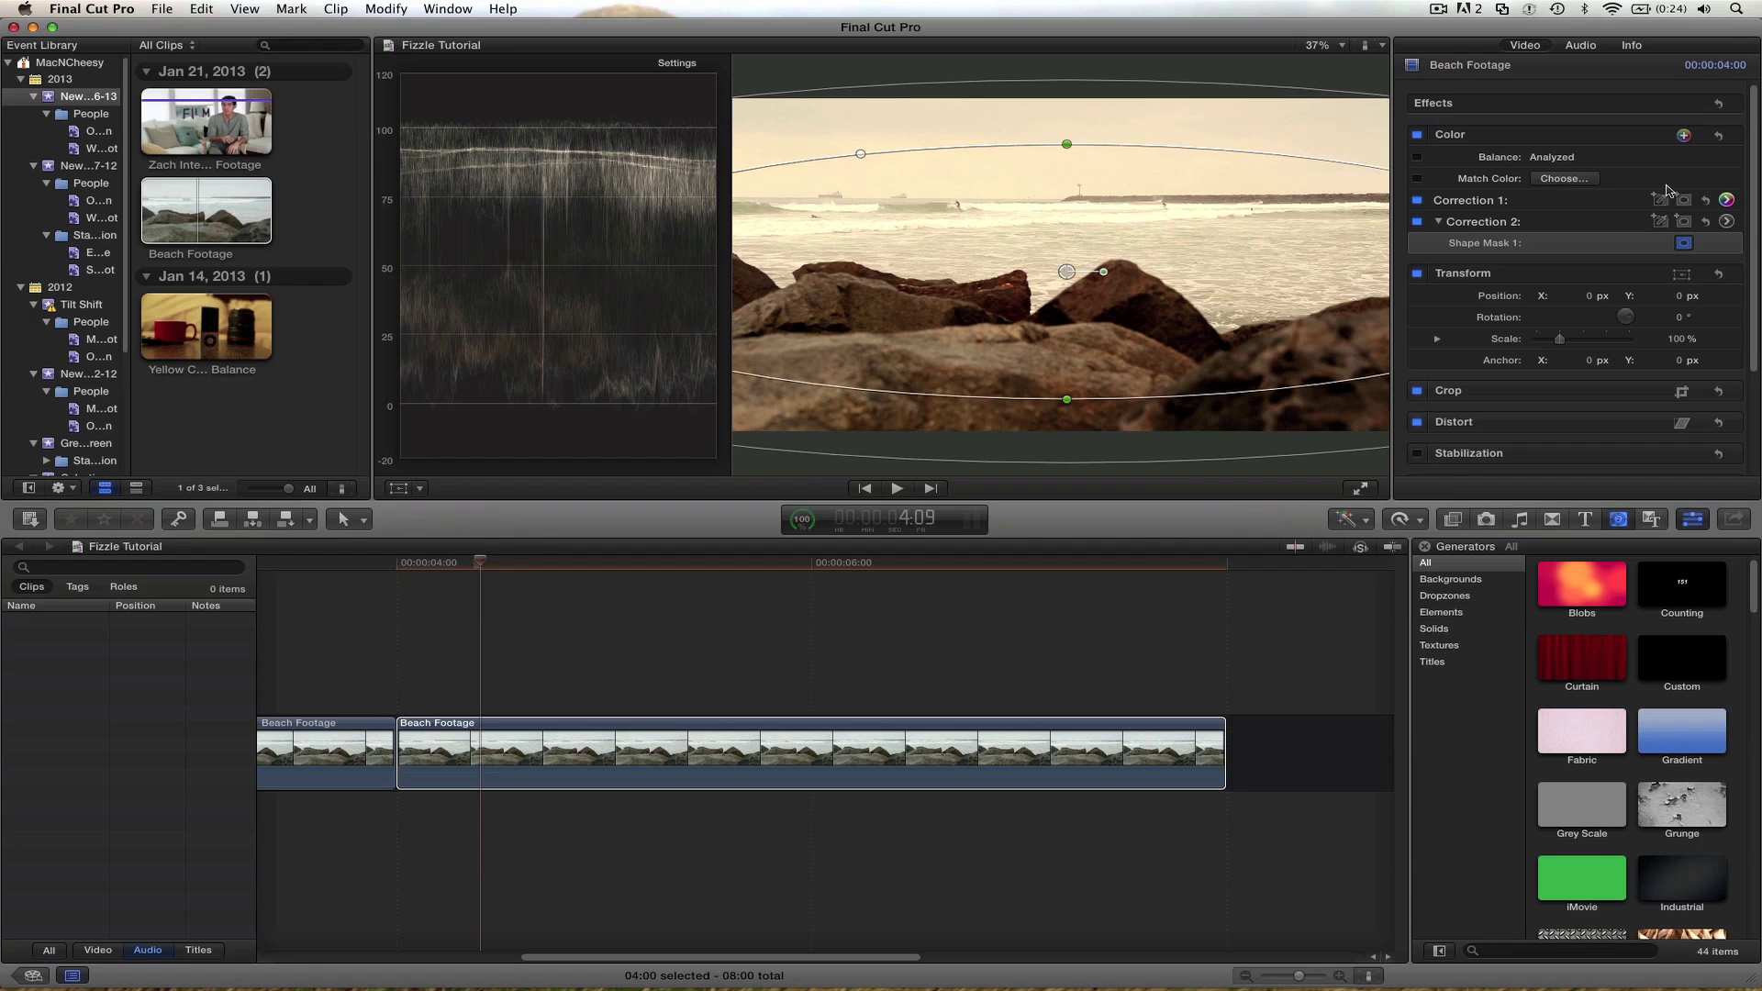
# - Tint Correction 2 pink inside its mask by setting highlights to 269° at 27% and midtones to 220° at 7%
pyautogui.click(1726, 221)
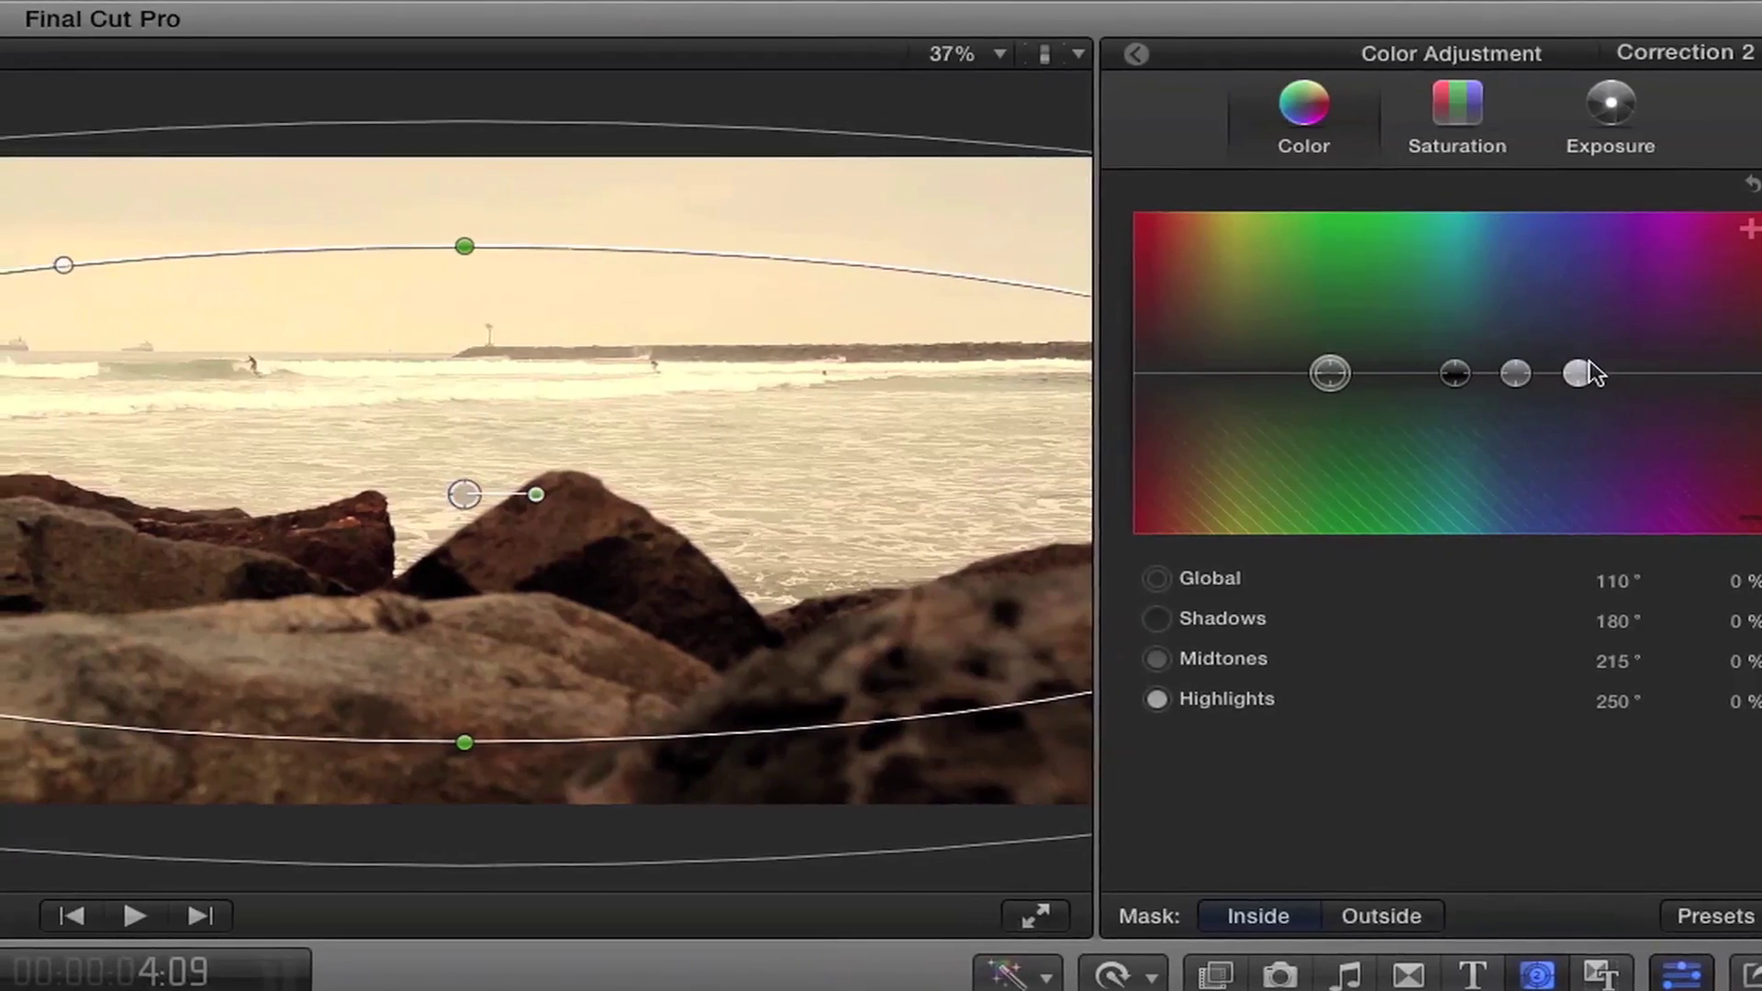
pyautogui.moveTo(1592, 376); pyautogui.dragTo(1678, 338)
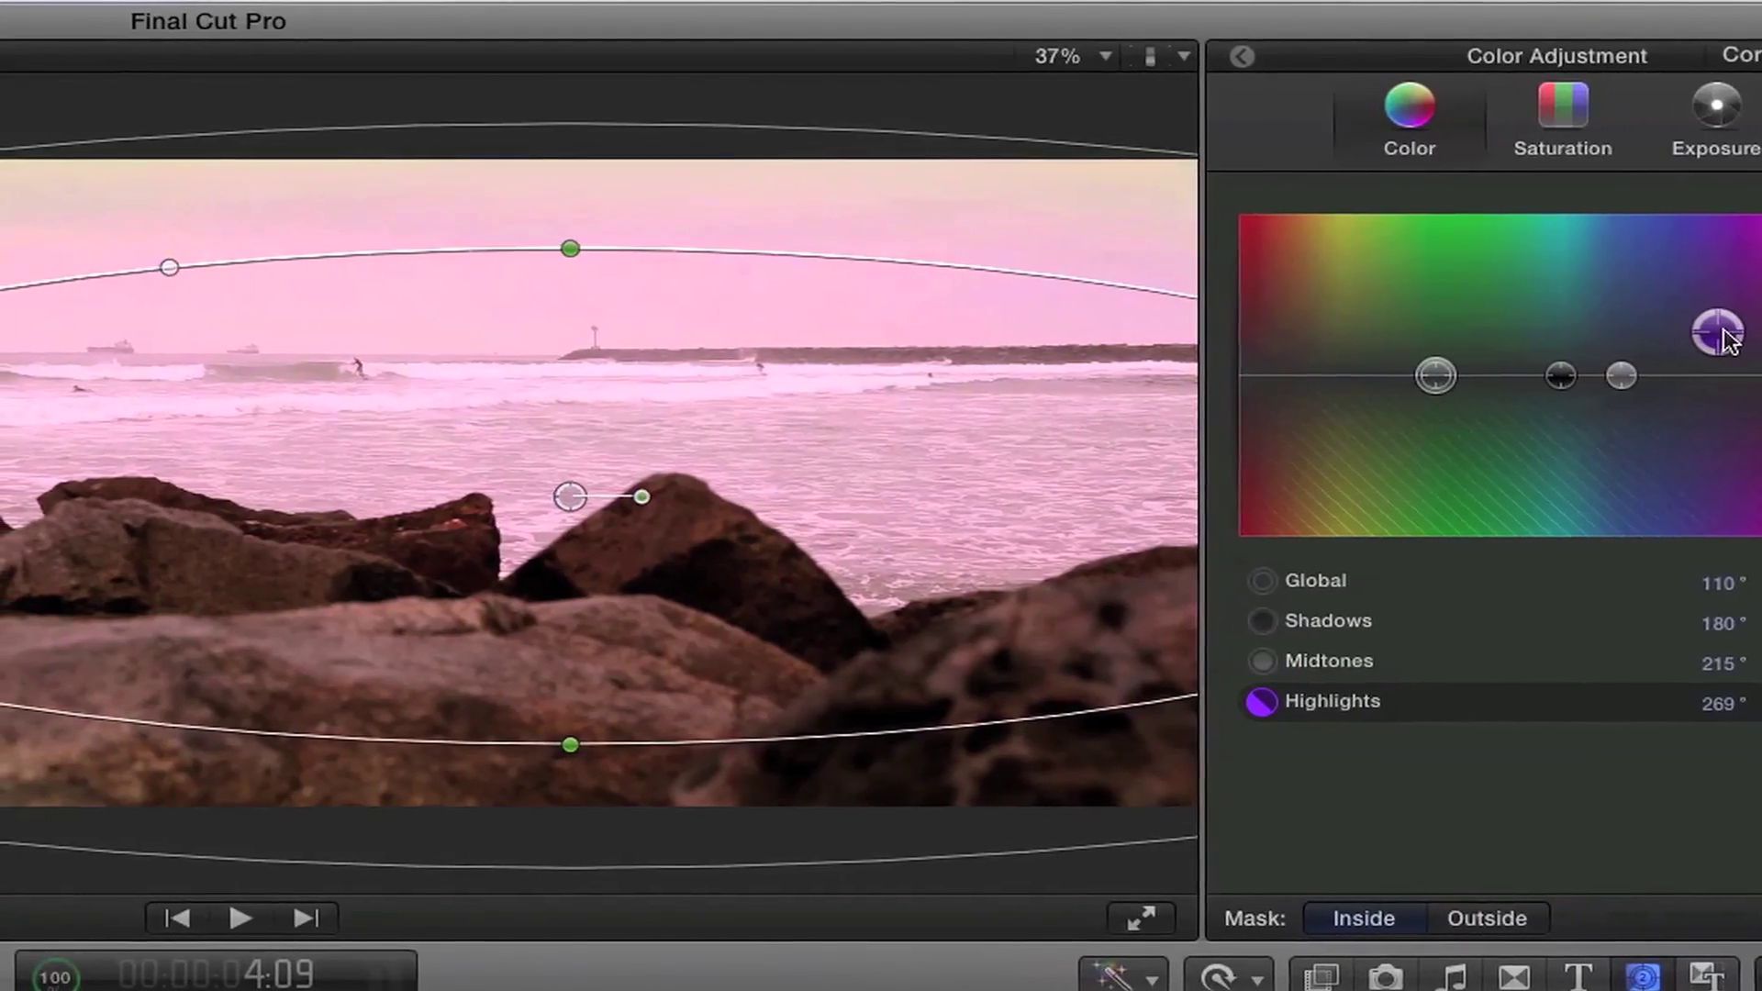
pyautogui.moveTo(1628, 376); pyautogui.dragTo(1645, 364)
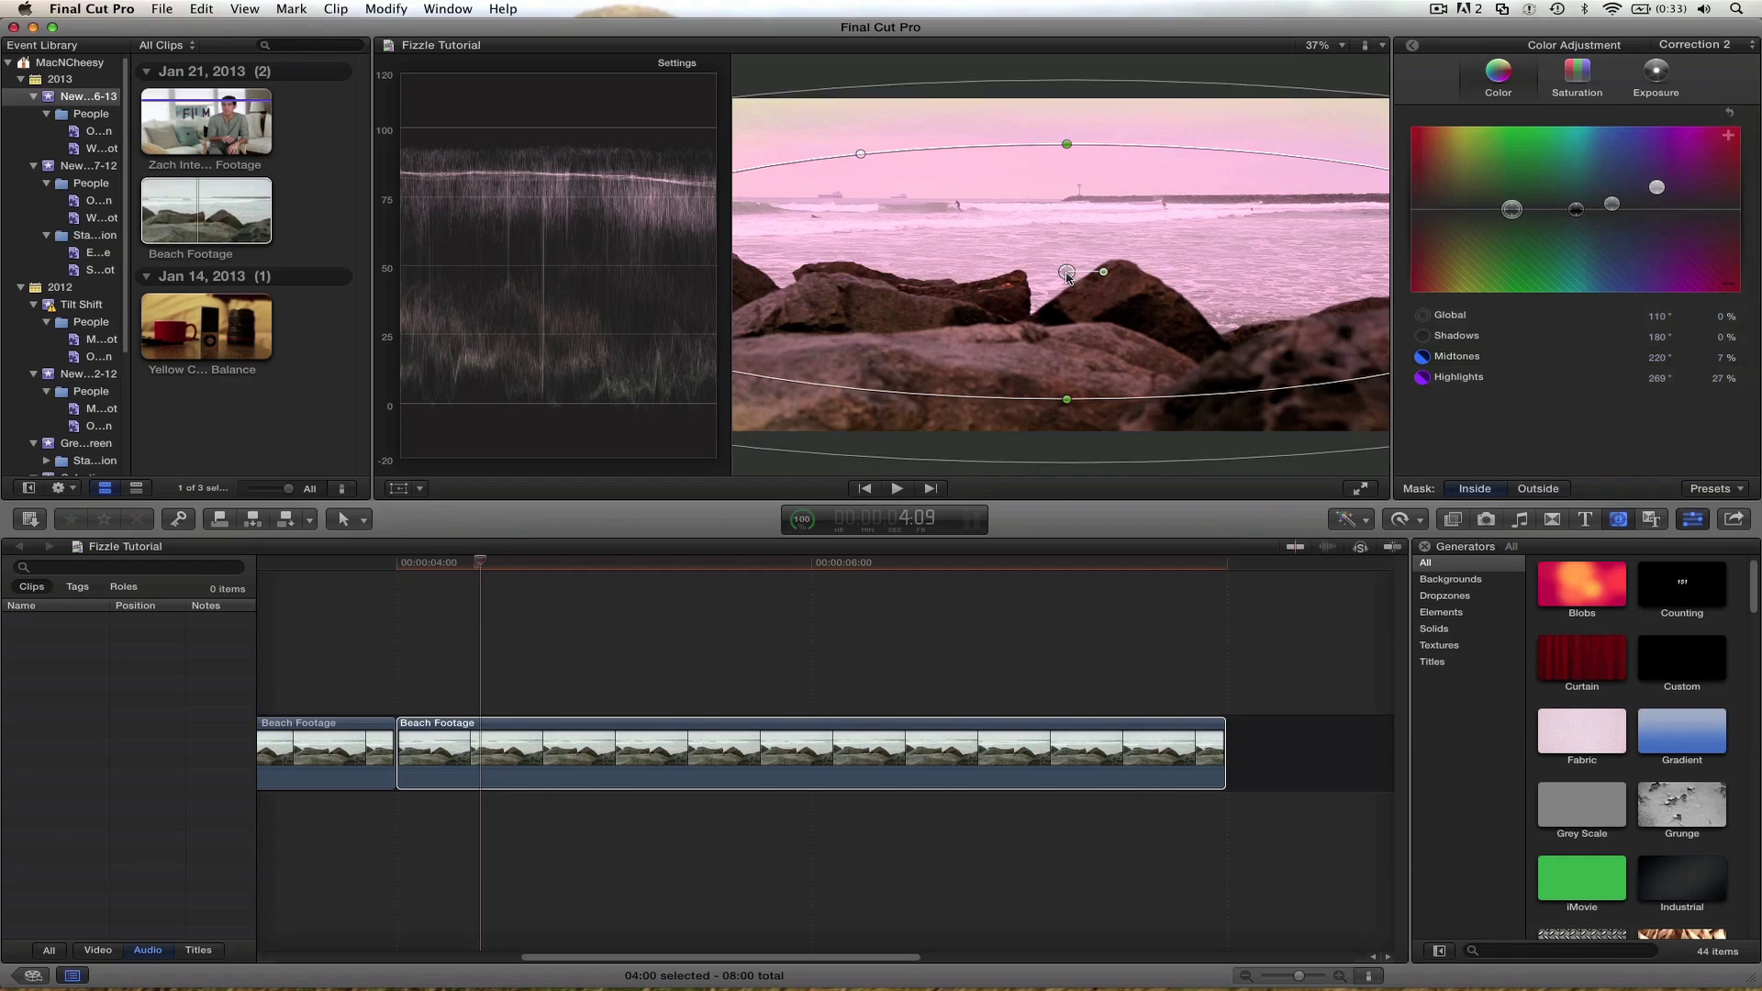
# - Move Correction 2's shape mask up until its center sits above the frame and its lower edge follows the horizon
pyautogui.moveTo(1066, 272); pyautogui.dragTo(1057, 93)
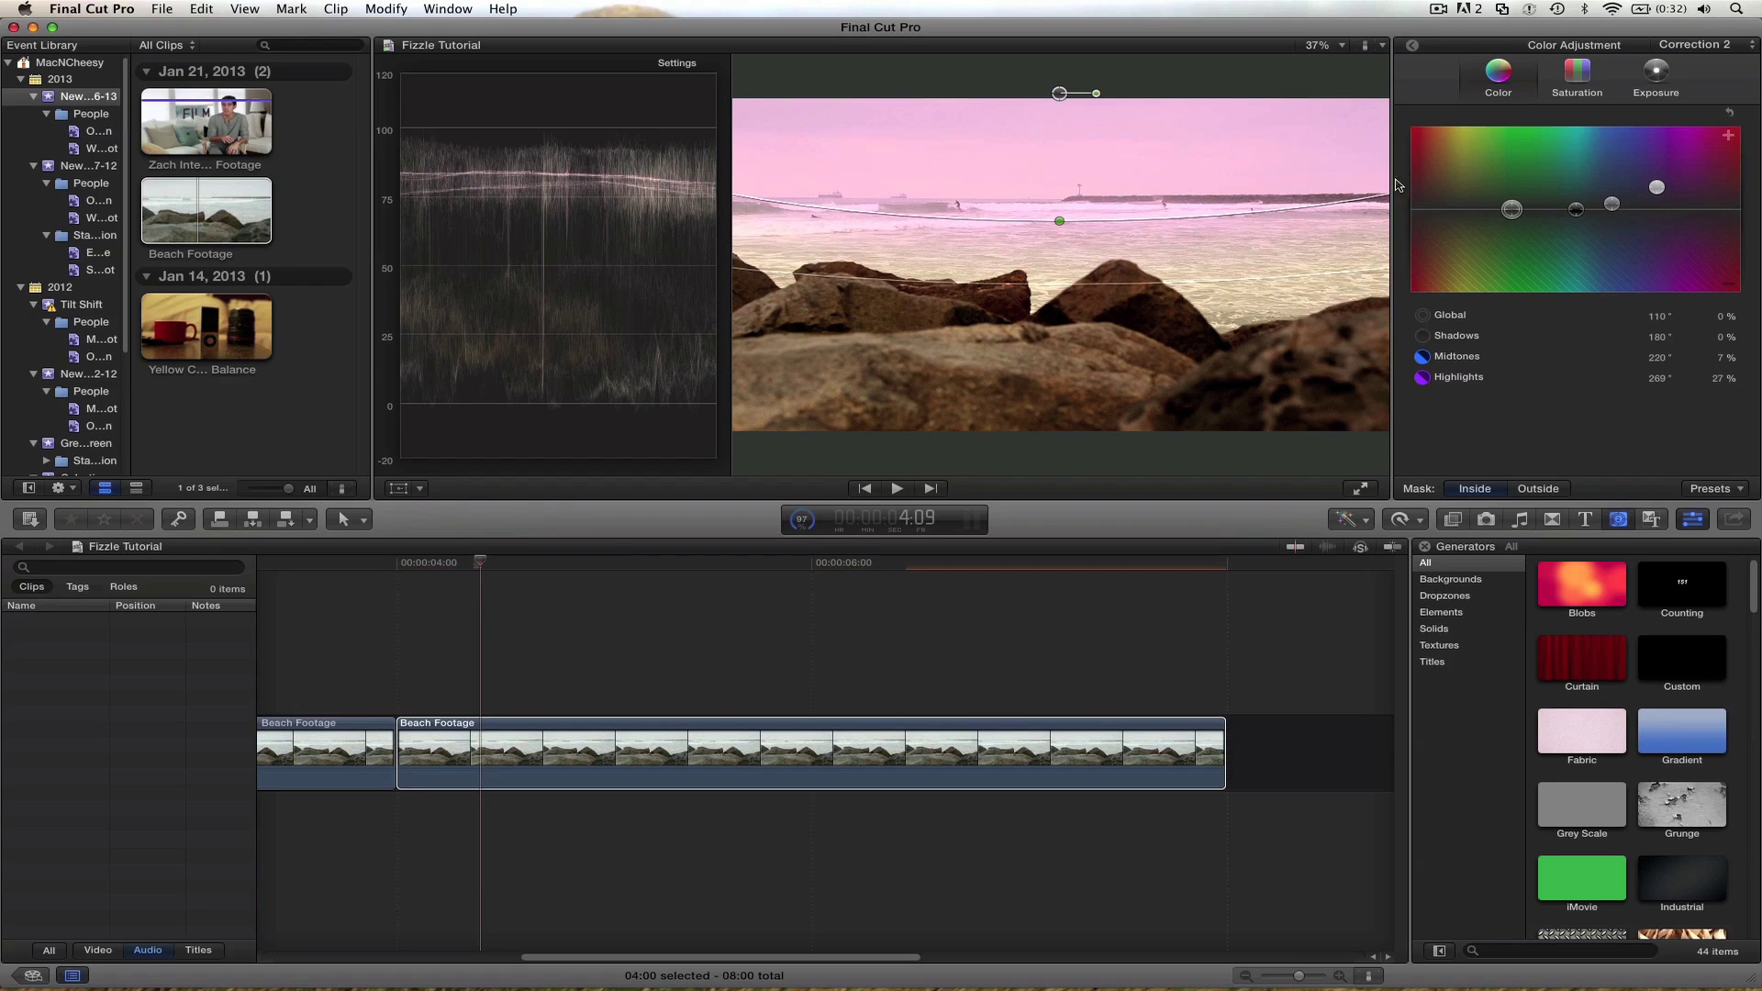
pyautogui.click(1411, 46)
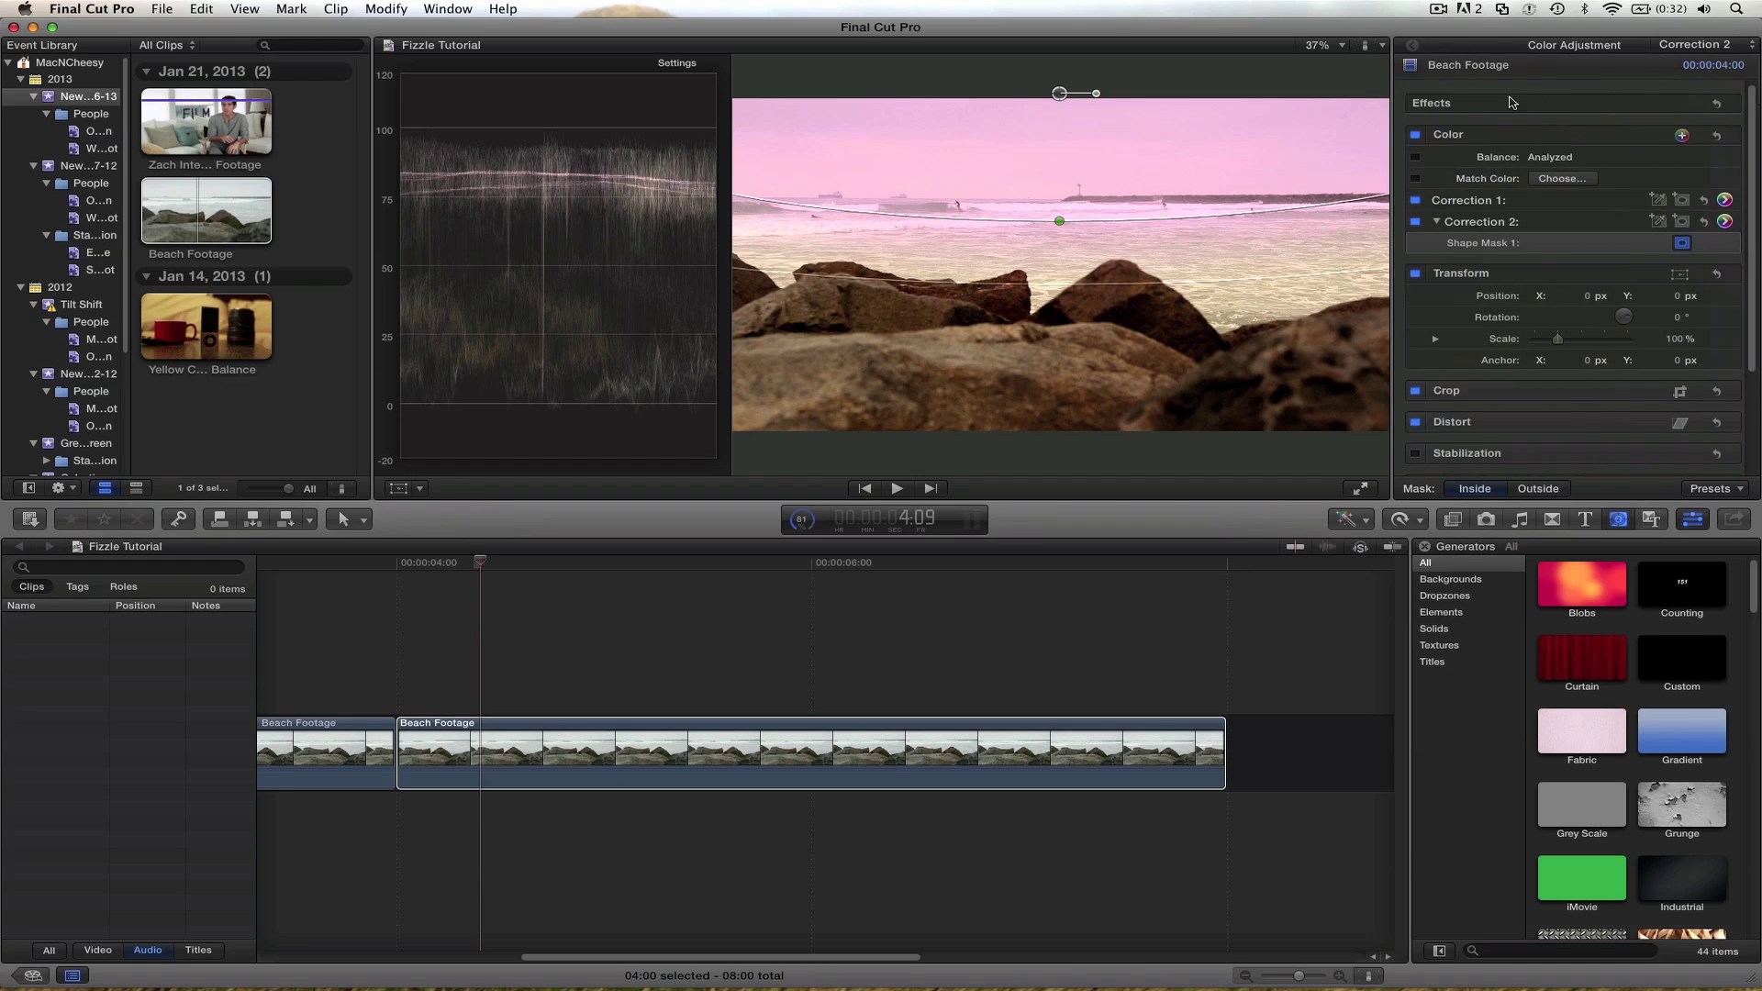
pyautogui.click(1684, 245)
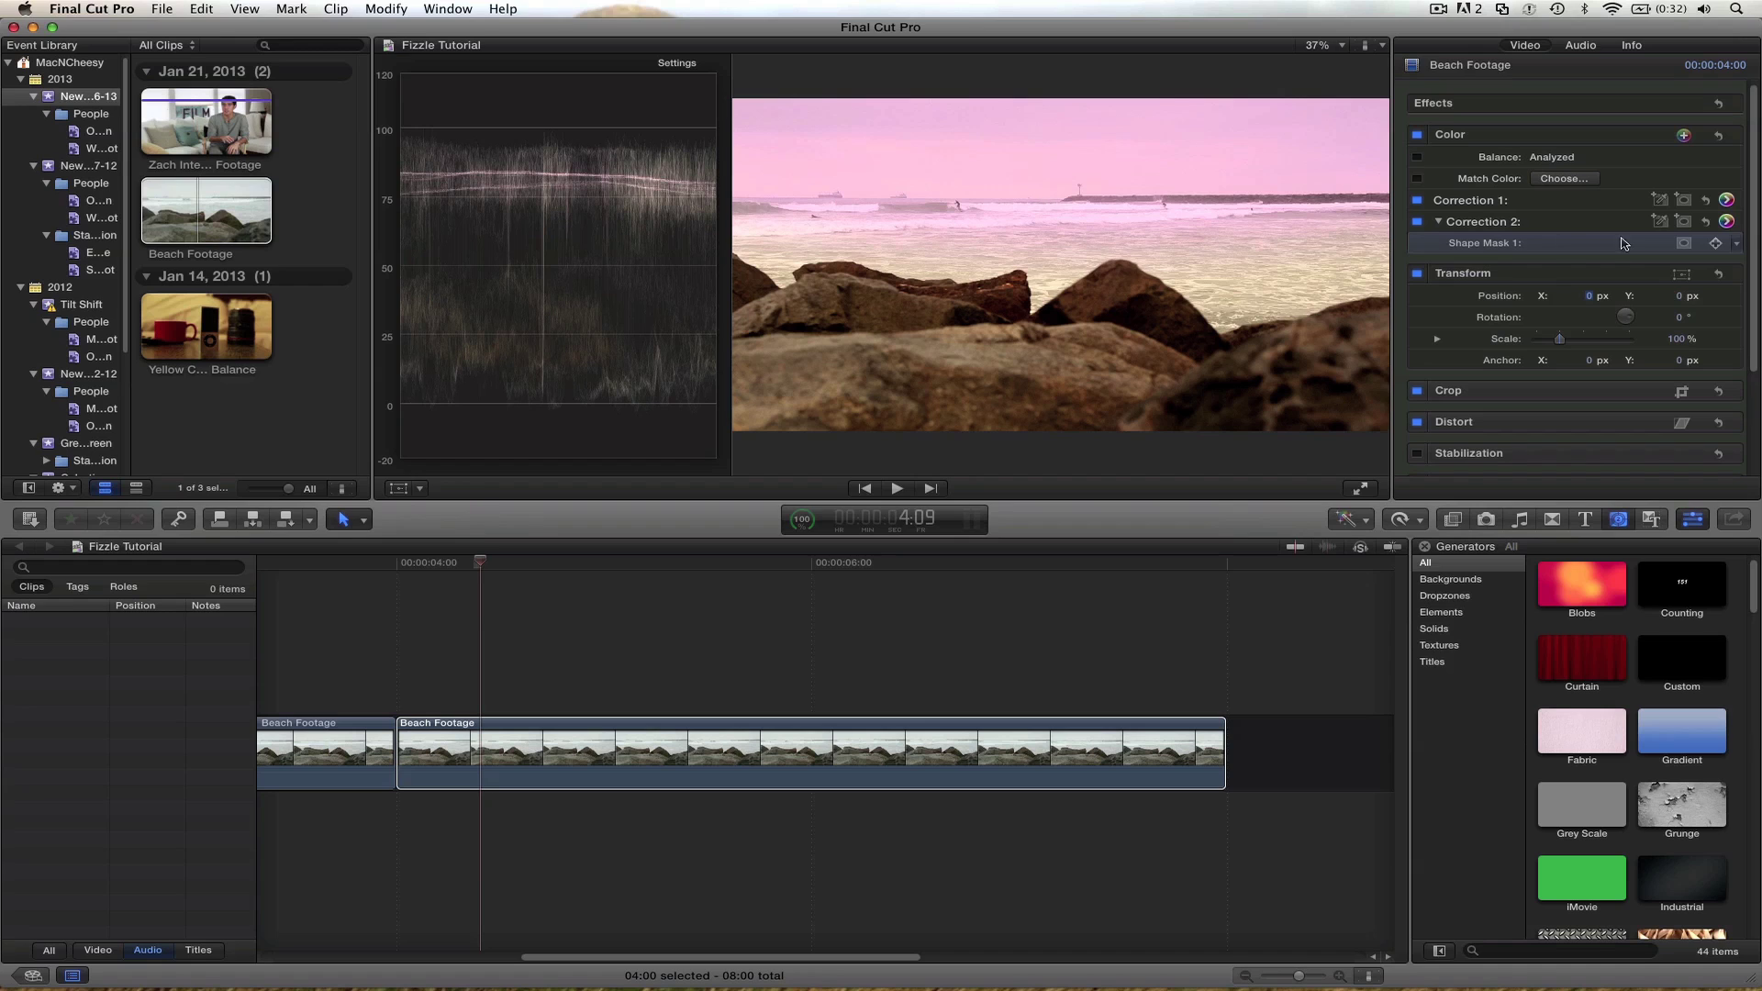
pyautogui.click(1683, 244)
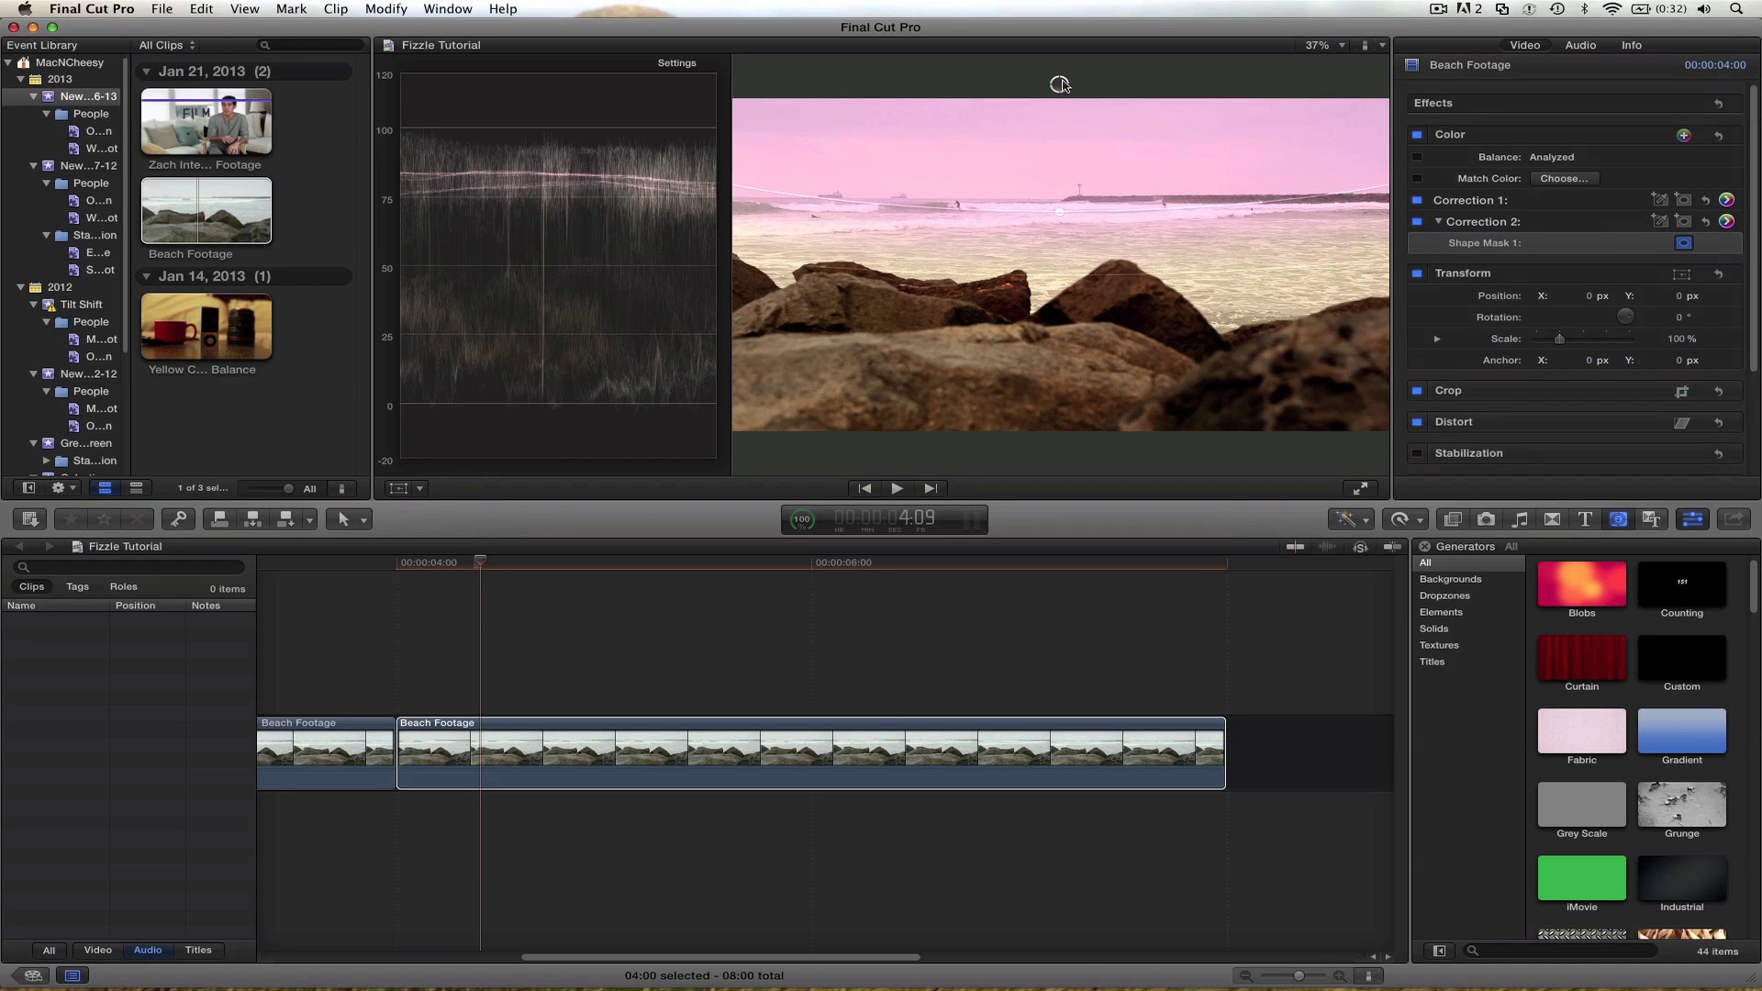
pyautogui.moveTo(1069, 133)
# - Play the Beach Footage clip from its start to 7:06 and nudge the shape mask slightly down to fit the horizon
pyautogui.click(408, 563)
pyautogui.press('space')
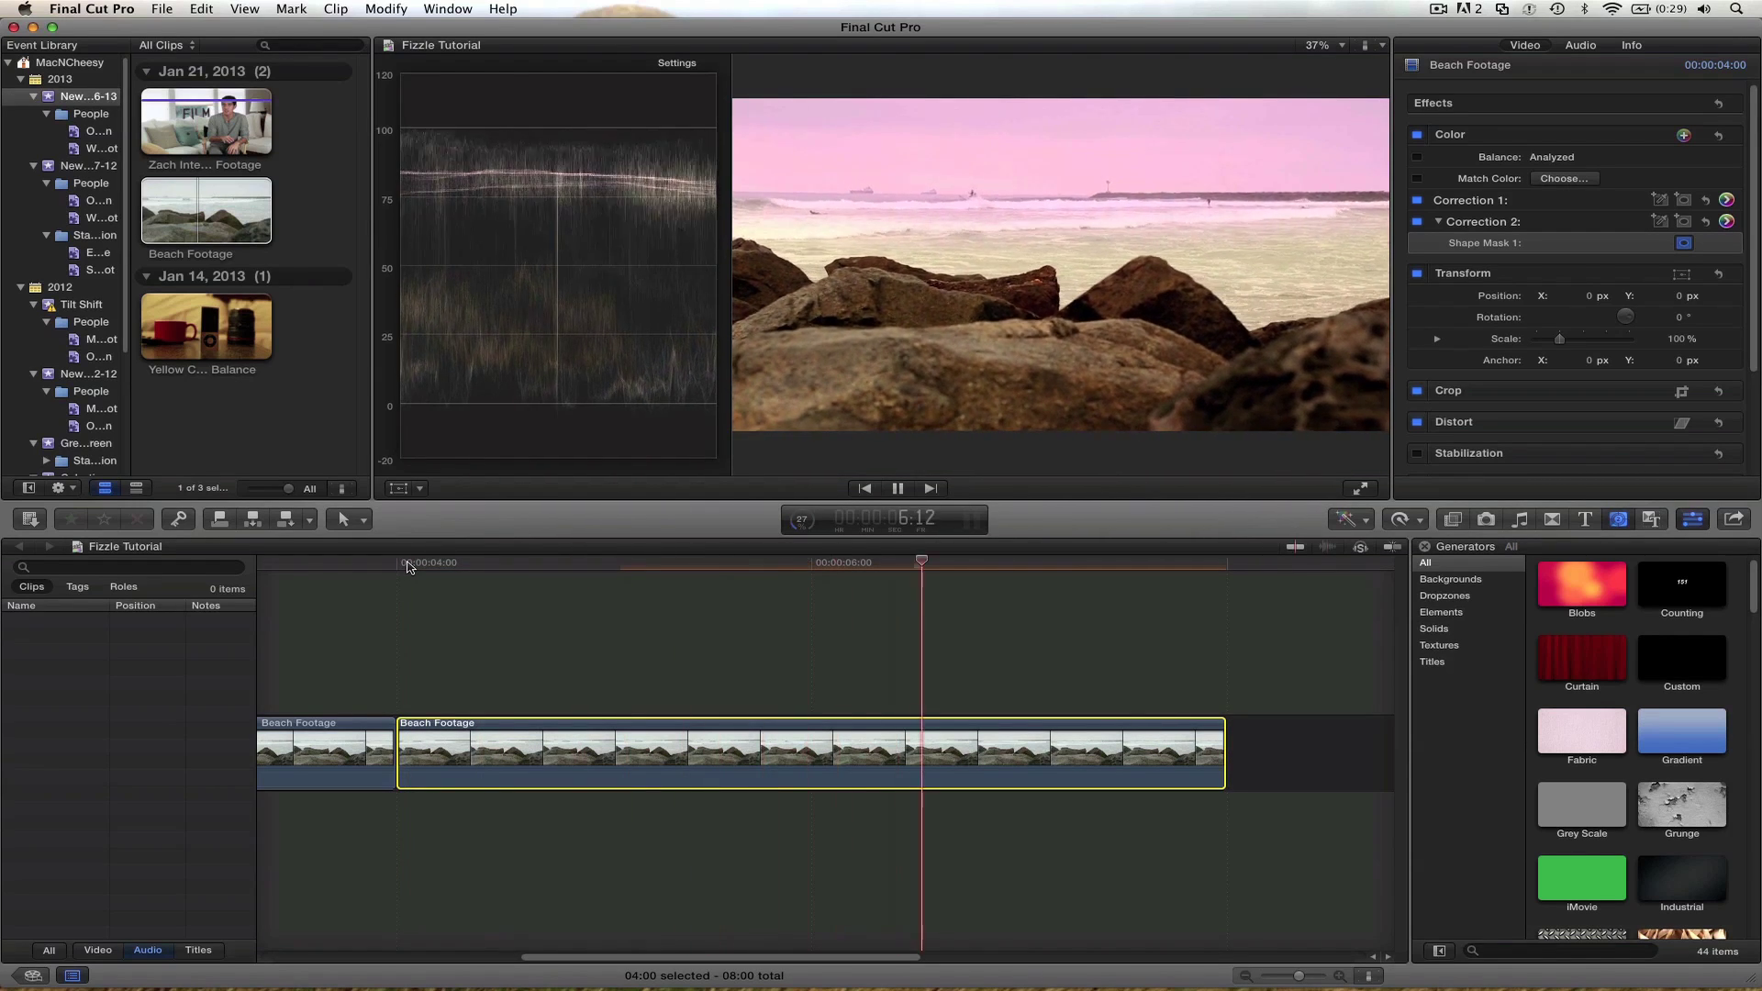
pyautogui.press('space')
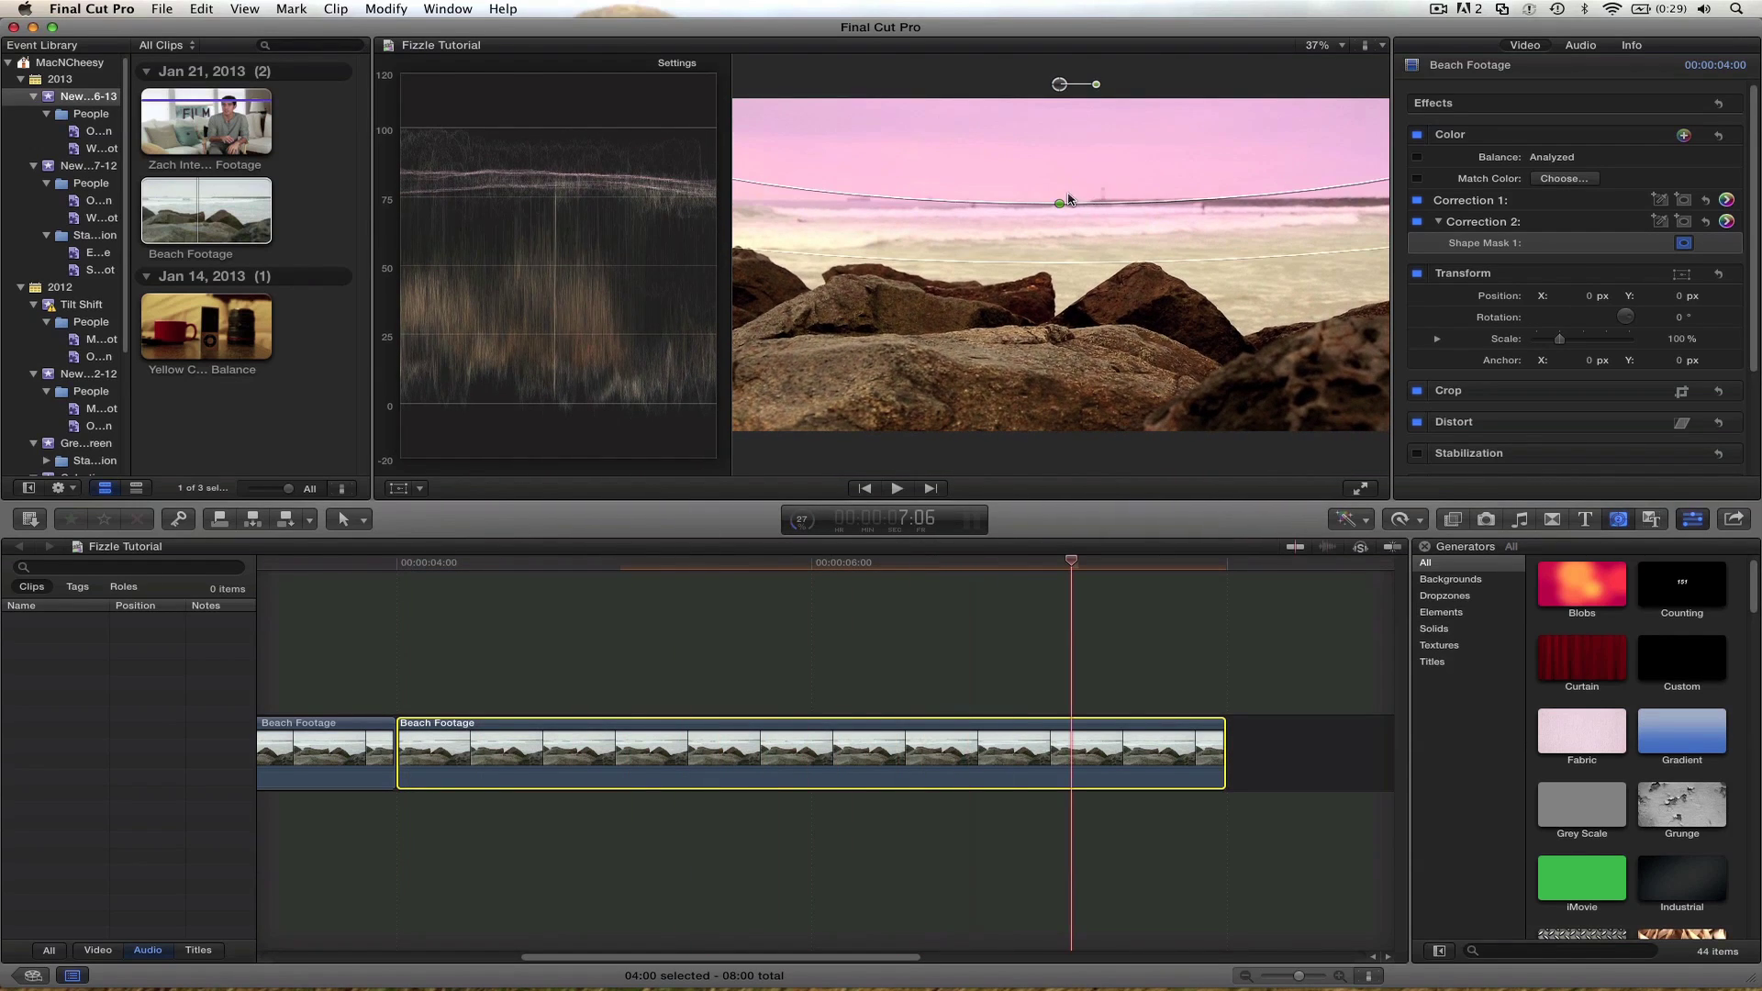
pyautogui.click(1062, 88)
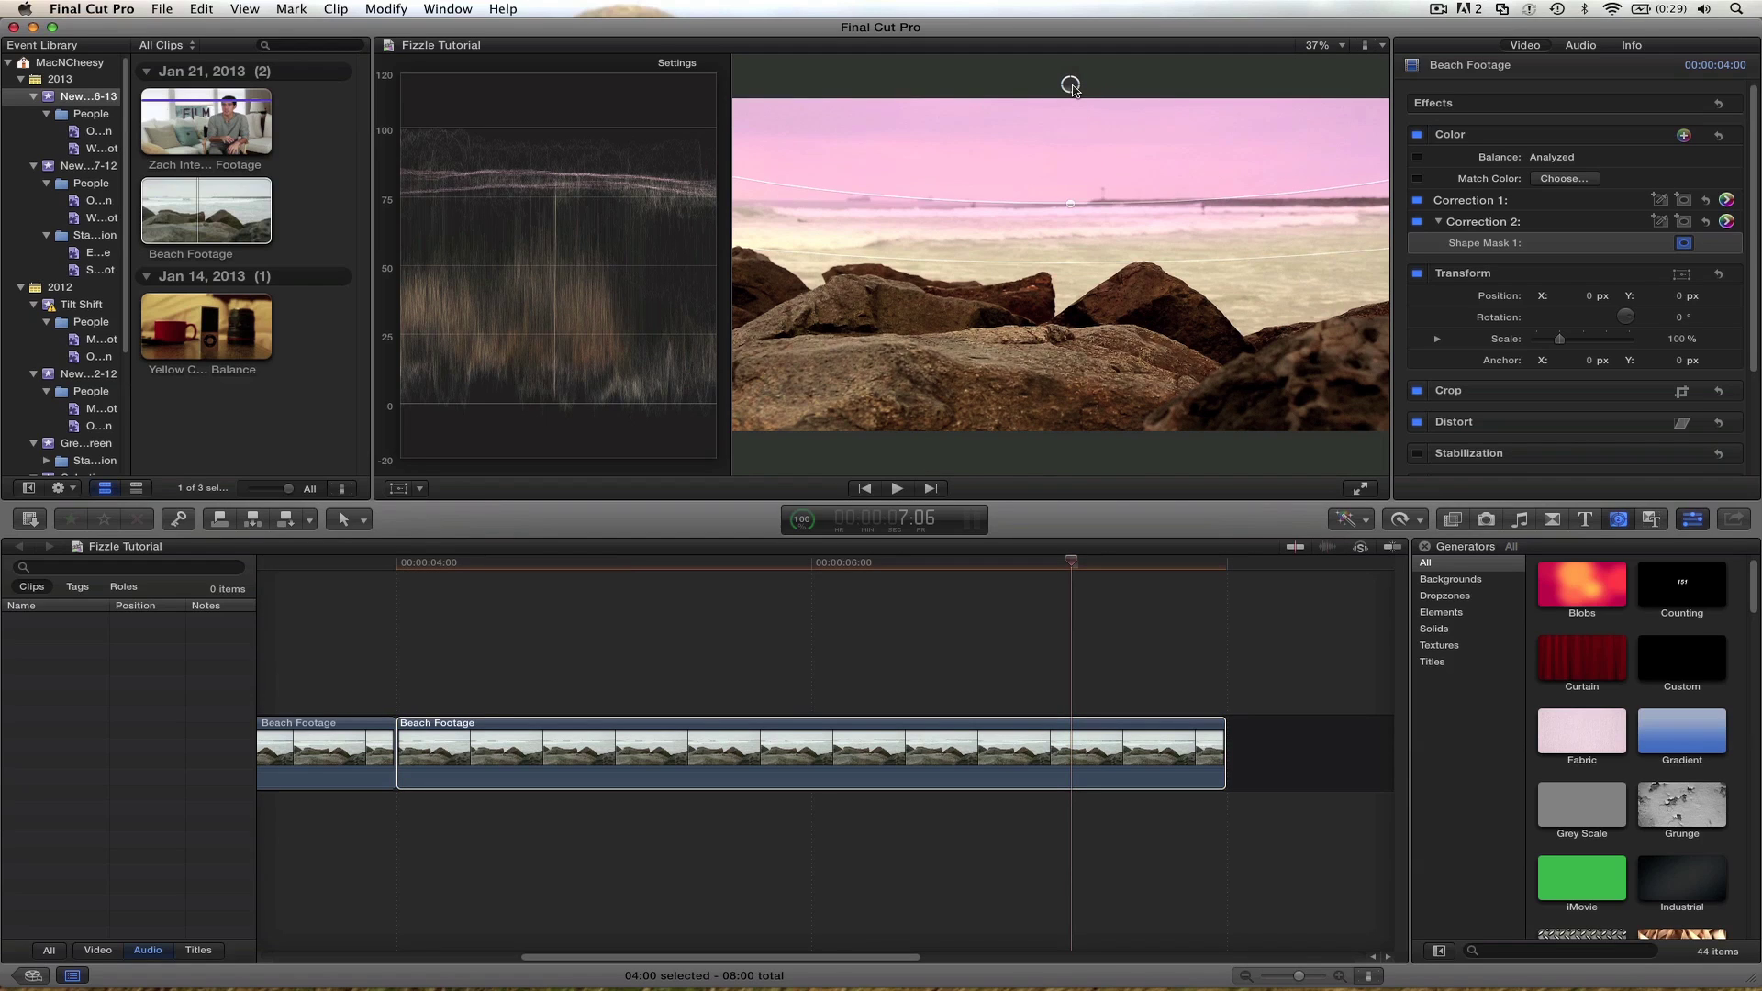
pyautogui.moveTo(1073, 85); pyautogui.dragTo(1074, 92)
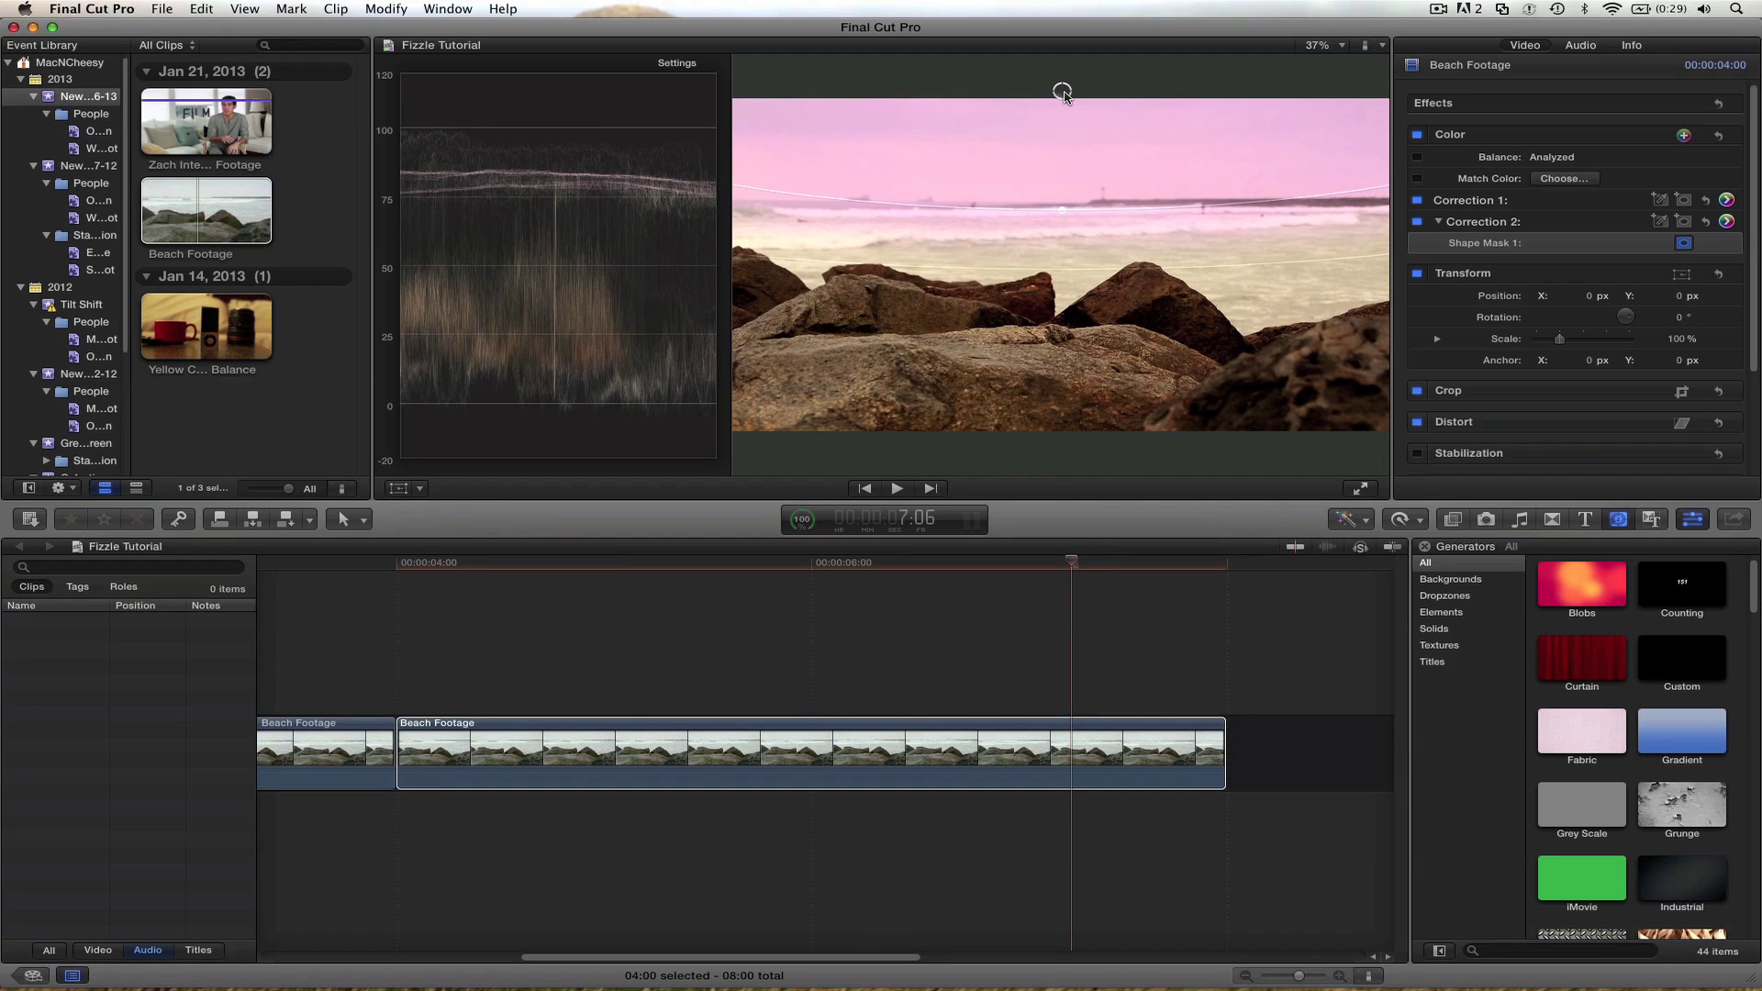
# - Keyframe Correction 2's shape mask from 4:01, shifting it slightly right to follow the camera movement at 4:23, 5:22 and 6:14
pyautogui.click(406, 564)
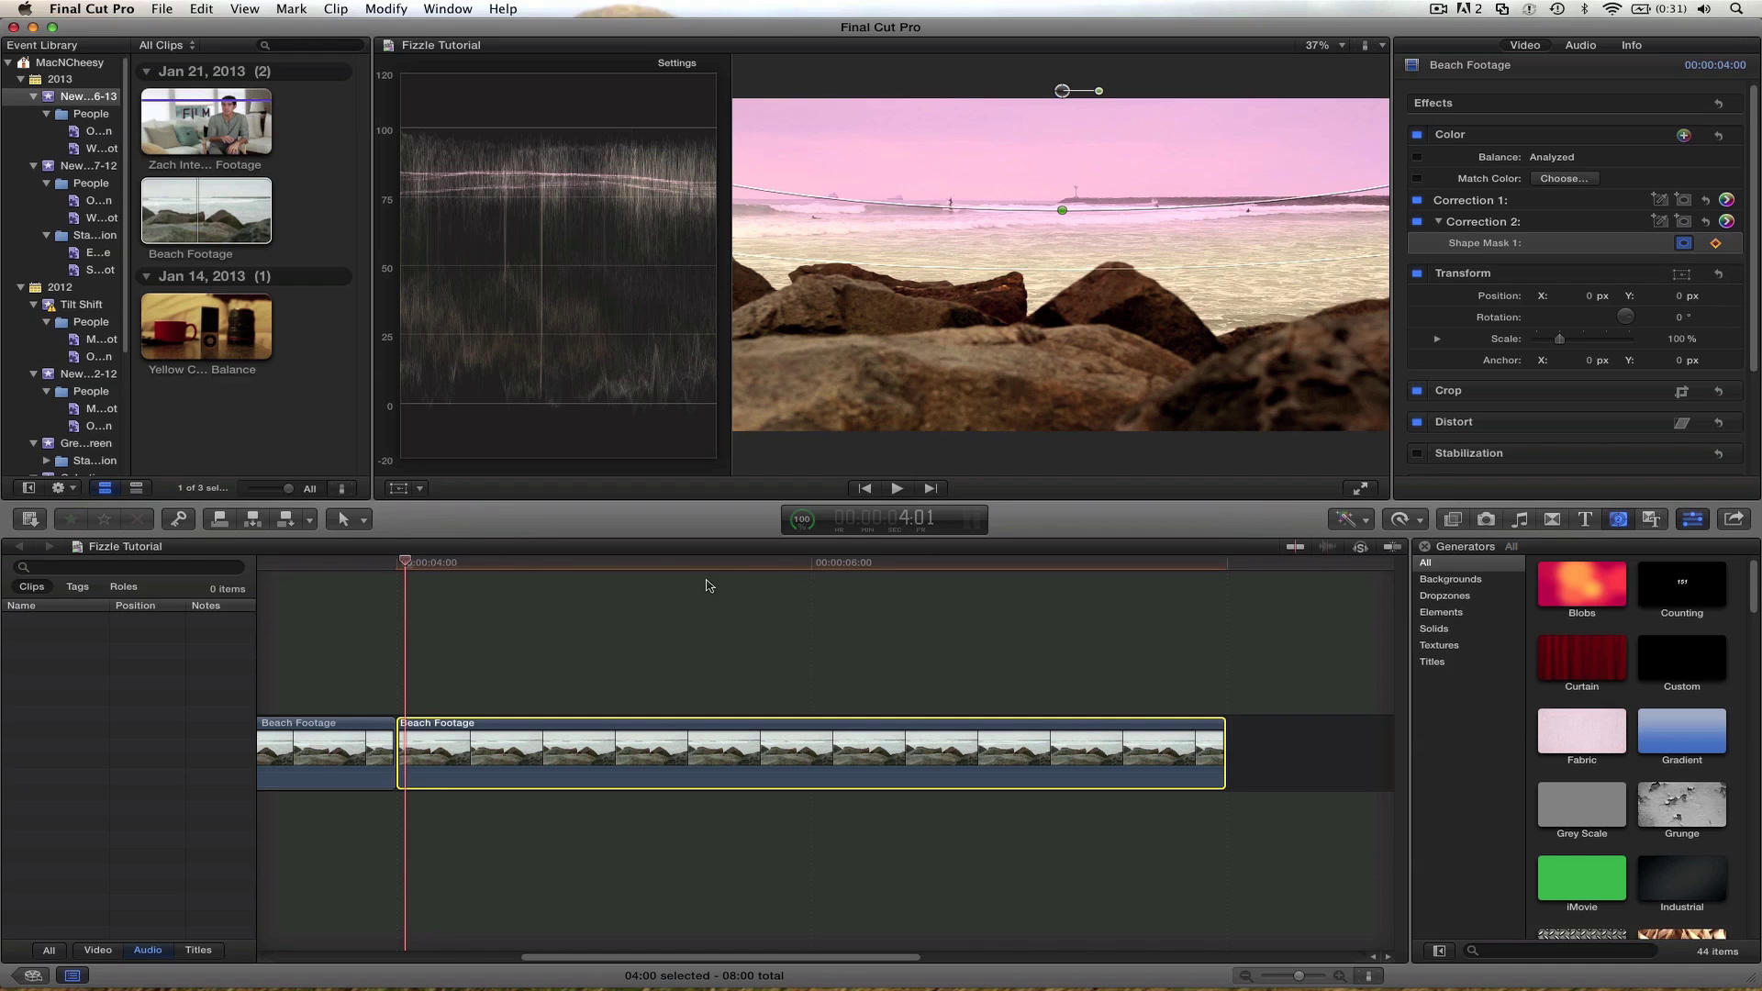
pyautogui.click(592, 564)
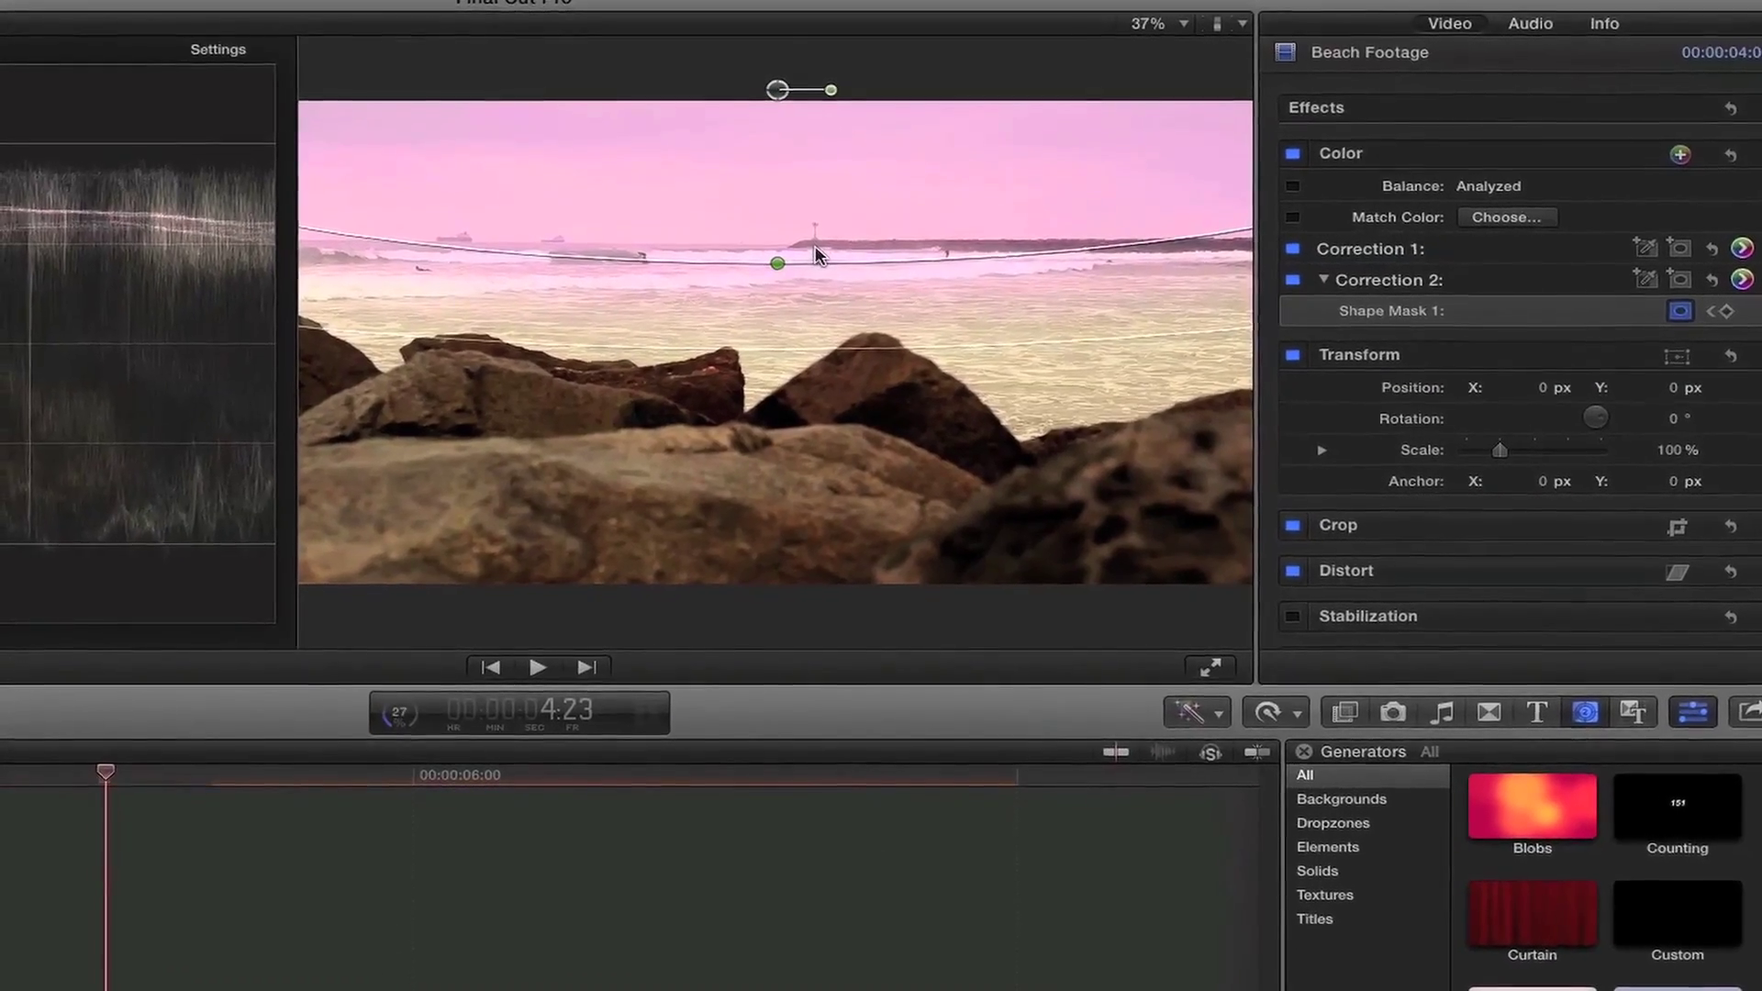
pyautogui.moveTo(791, 84); pyautogui.dragTo(839, 69)
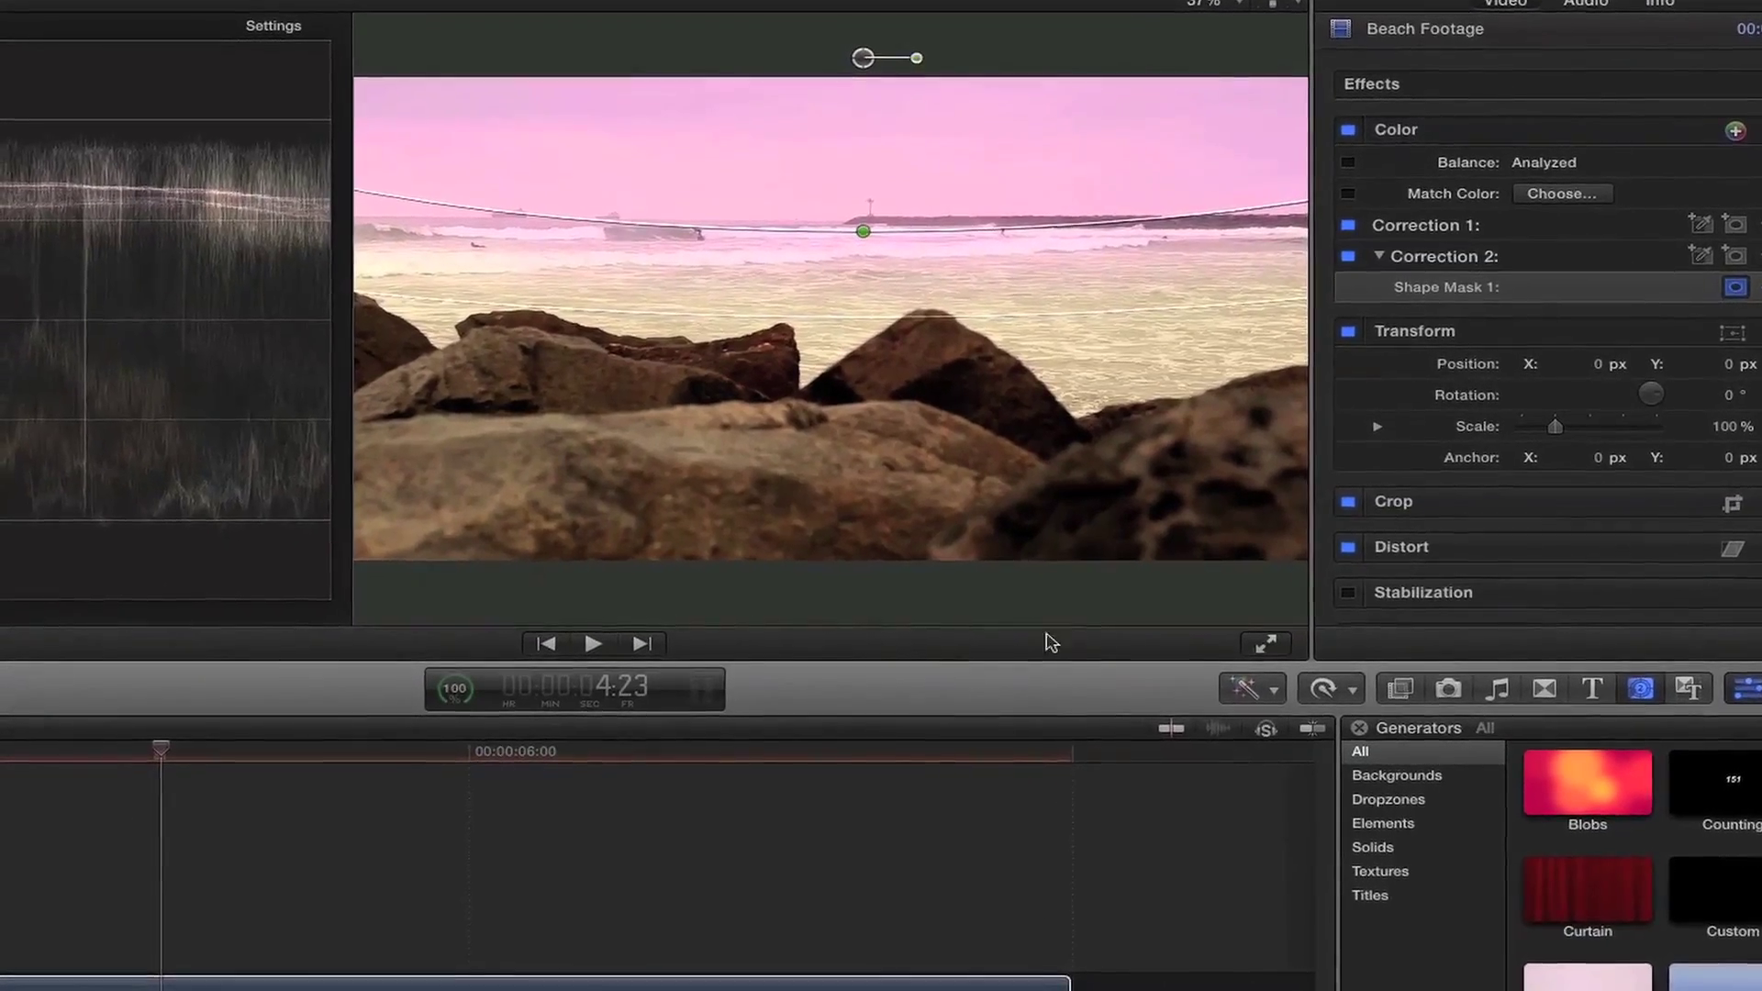
pyautogui.click(362, 754)
pyautogui.moveTo(376, 745); pyautogui.dragTo(457, 745)
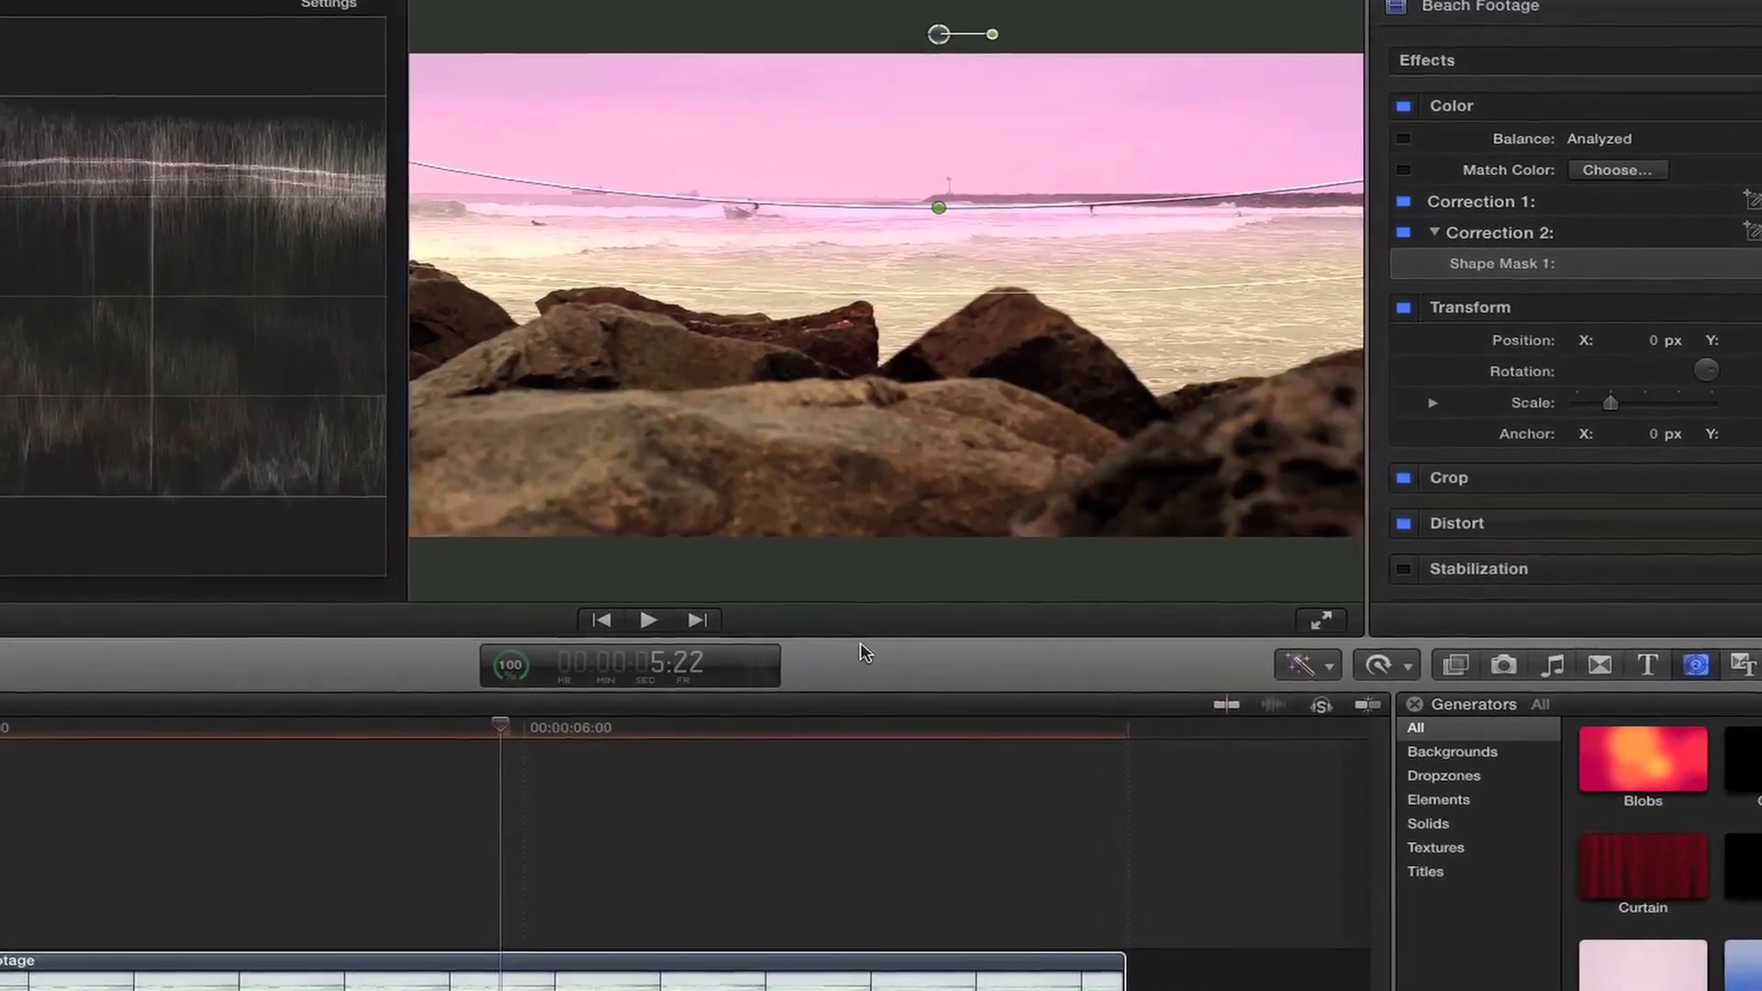
pyautogui.click(760, 729)
pyautogui.moveTo(792, 722); pyautogui.dragTo(907, 722)
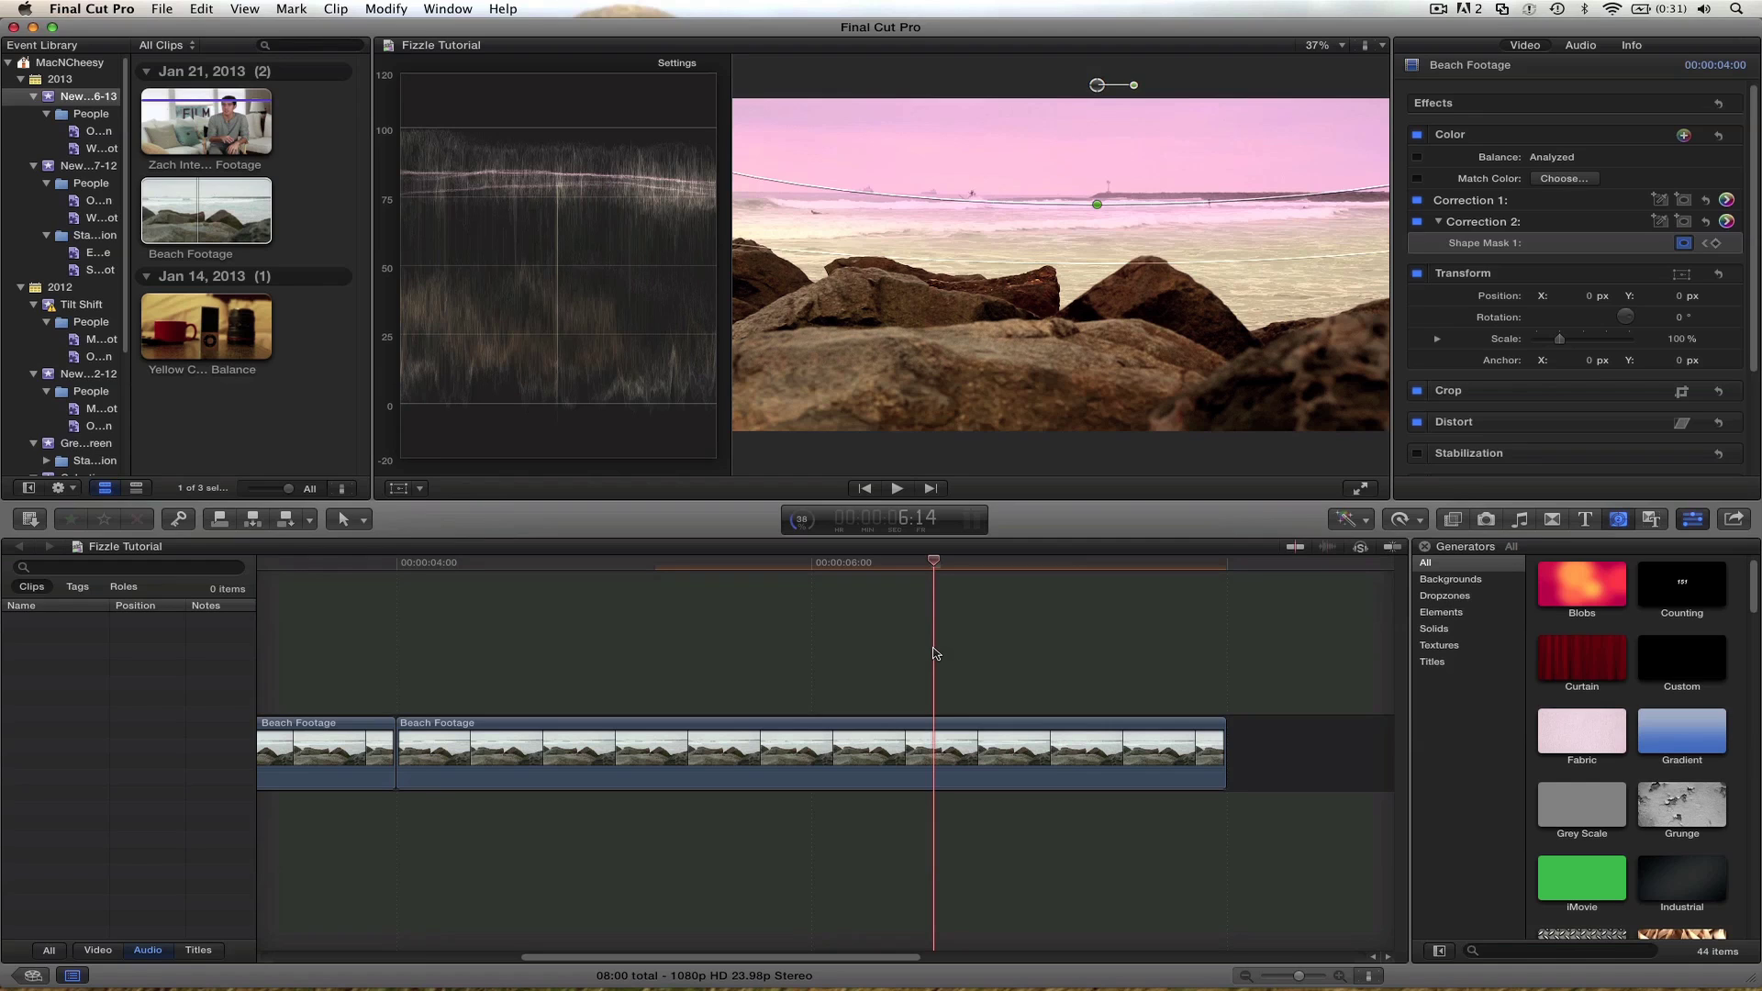
# - Hide the shape mask's outline and play the Beach Footage clip from 4:06 to review the animated mask, returning to 4:17
pyautogui.click(450, 563)
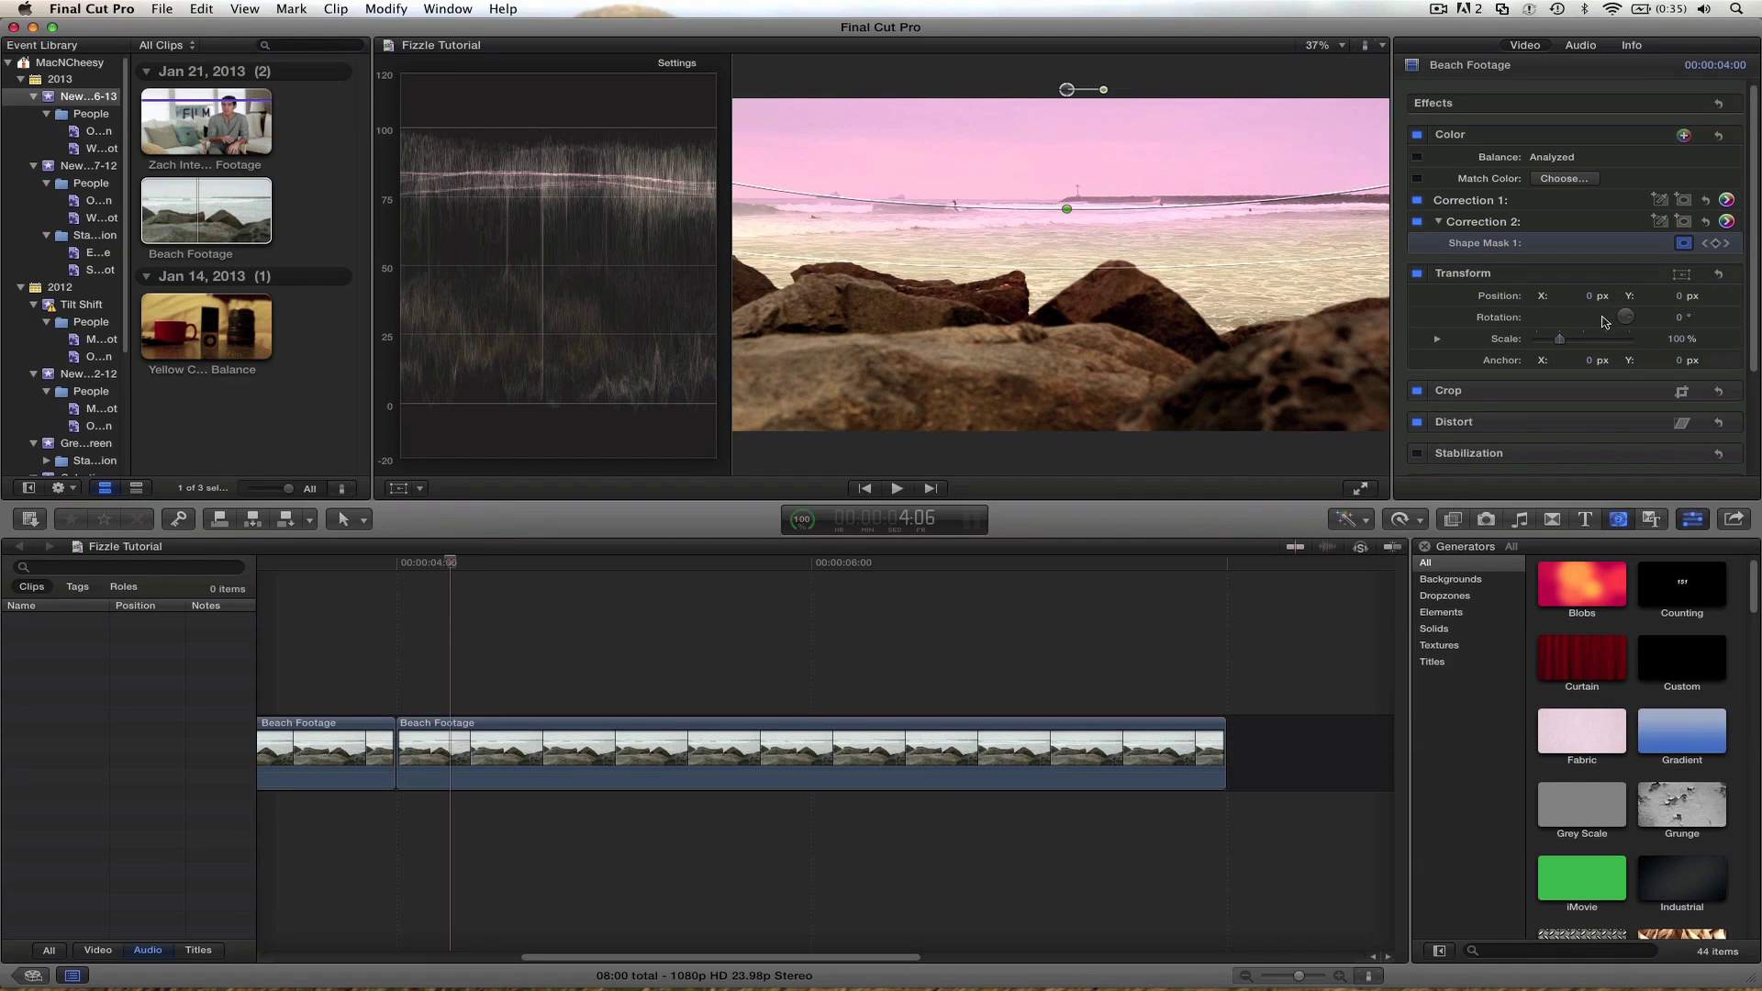
pyautogui.click(1683, 245)
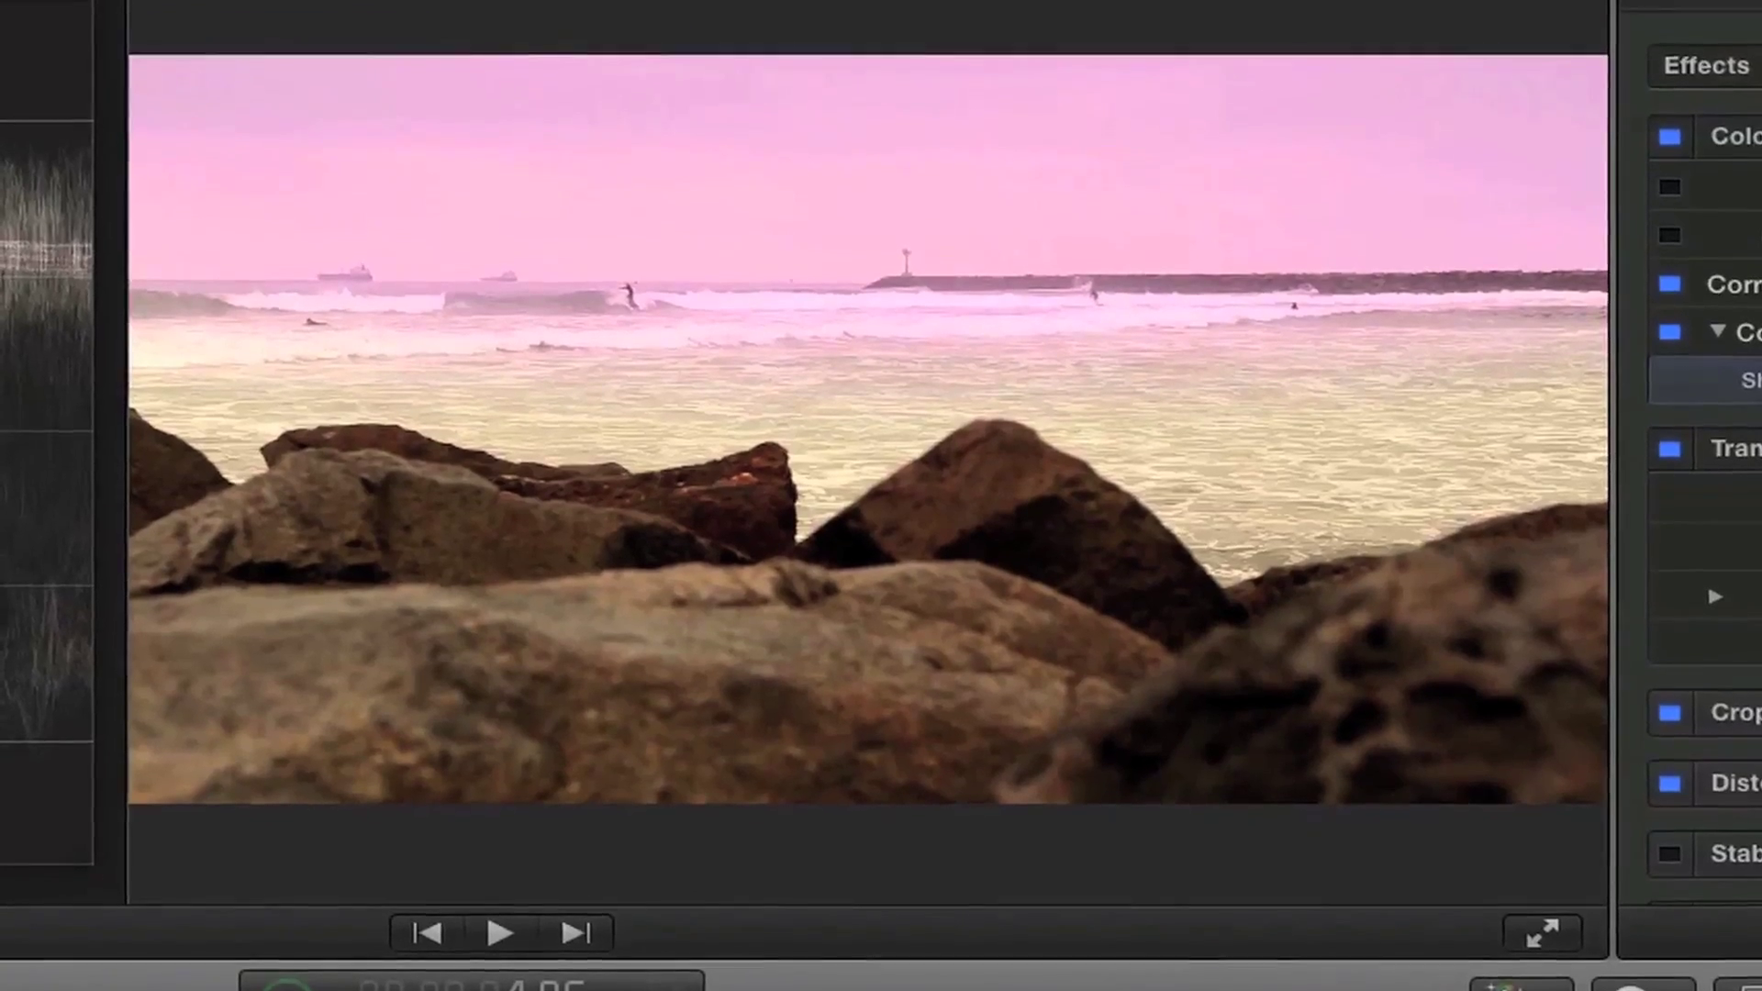
pyautogui.press('space')
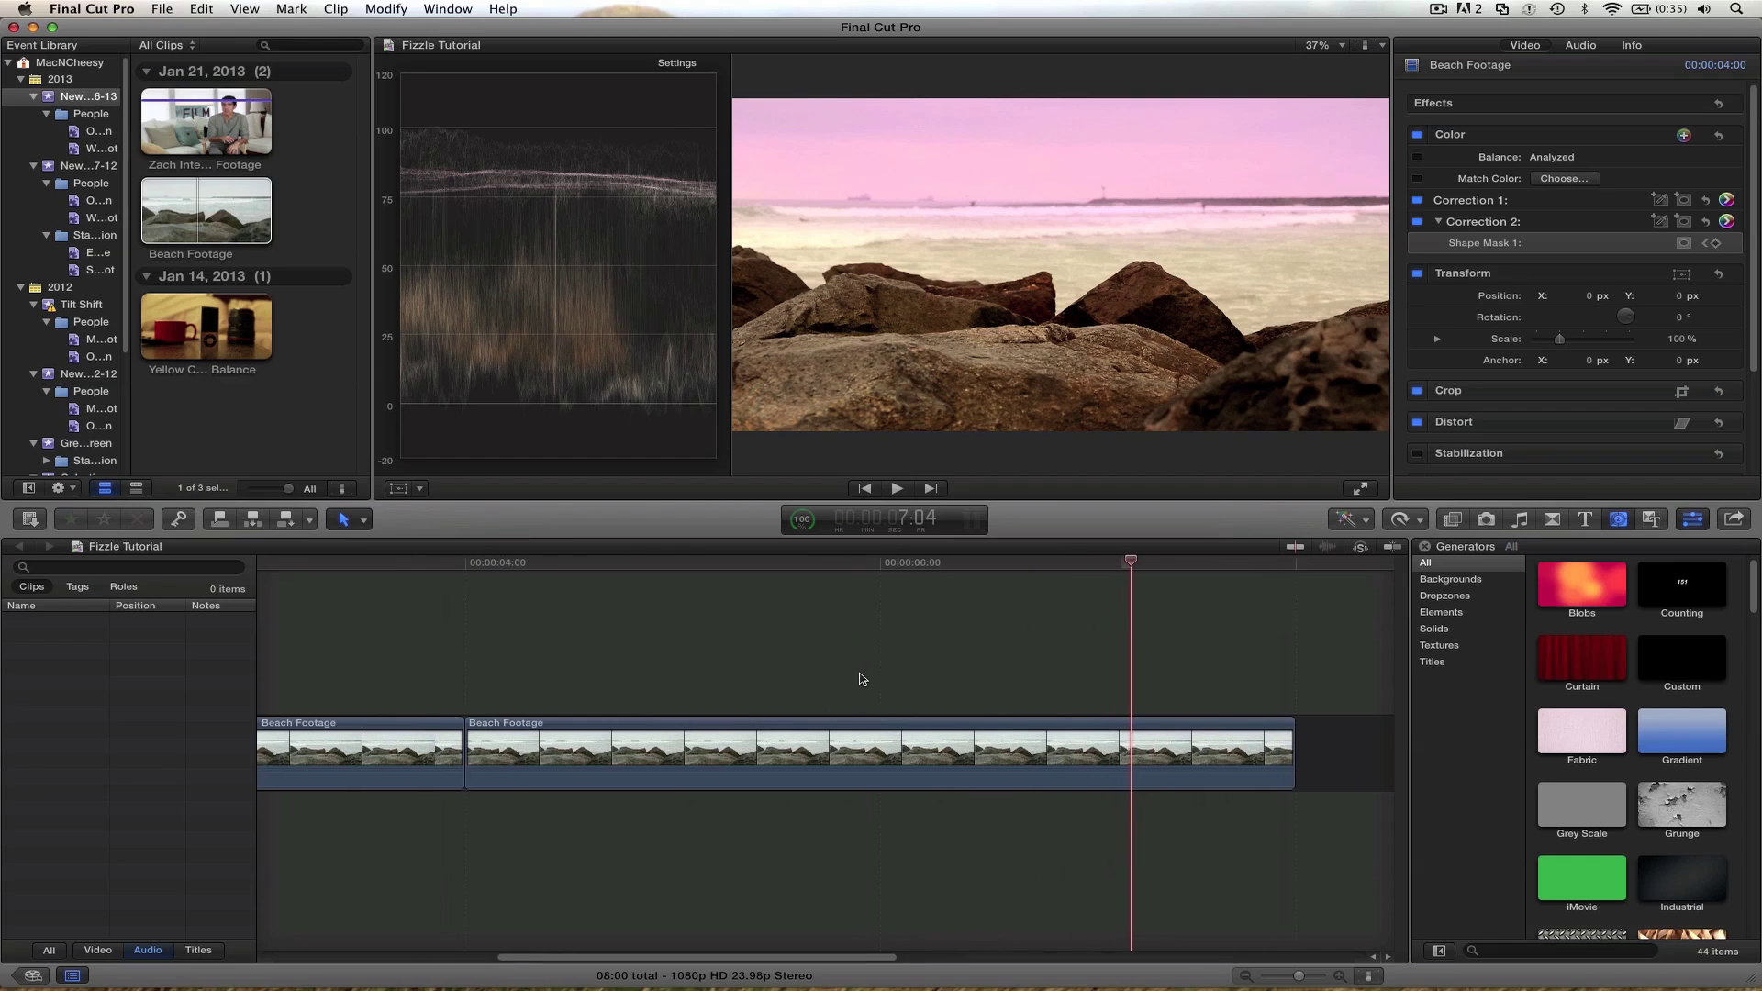
pyautogui.press('space')
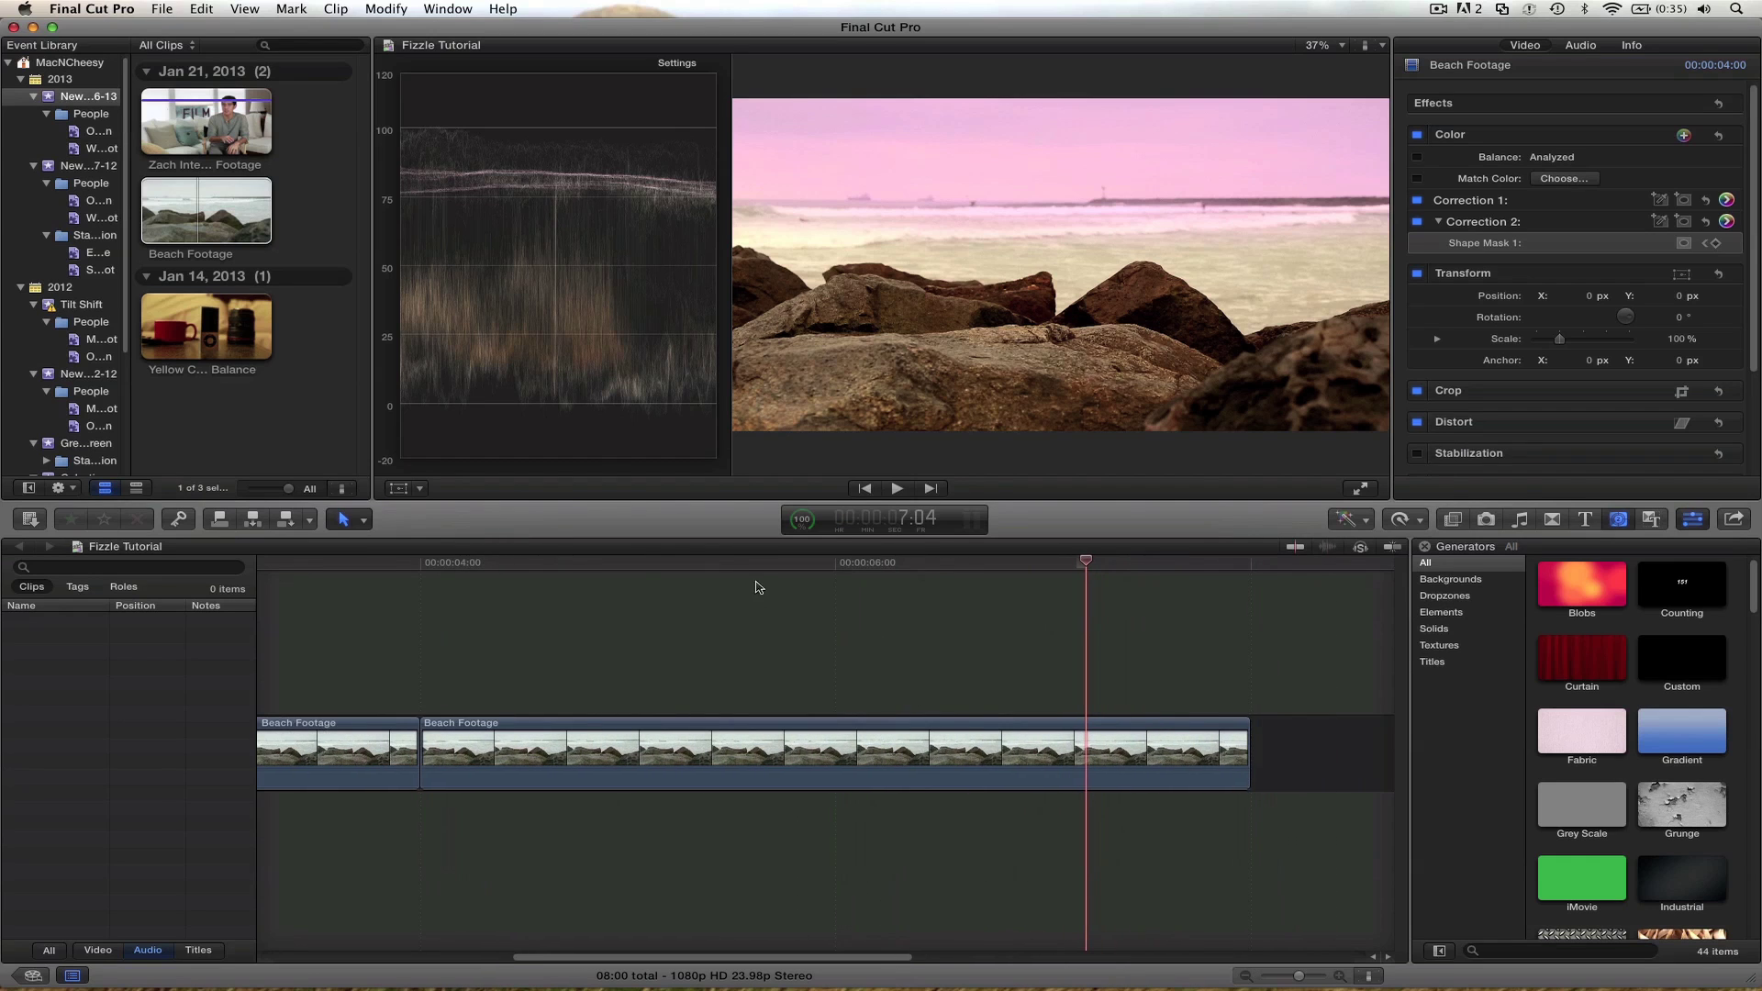
pyautogui.moveTo(734, 562); pyautogui.dragTo(575, 563)
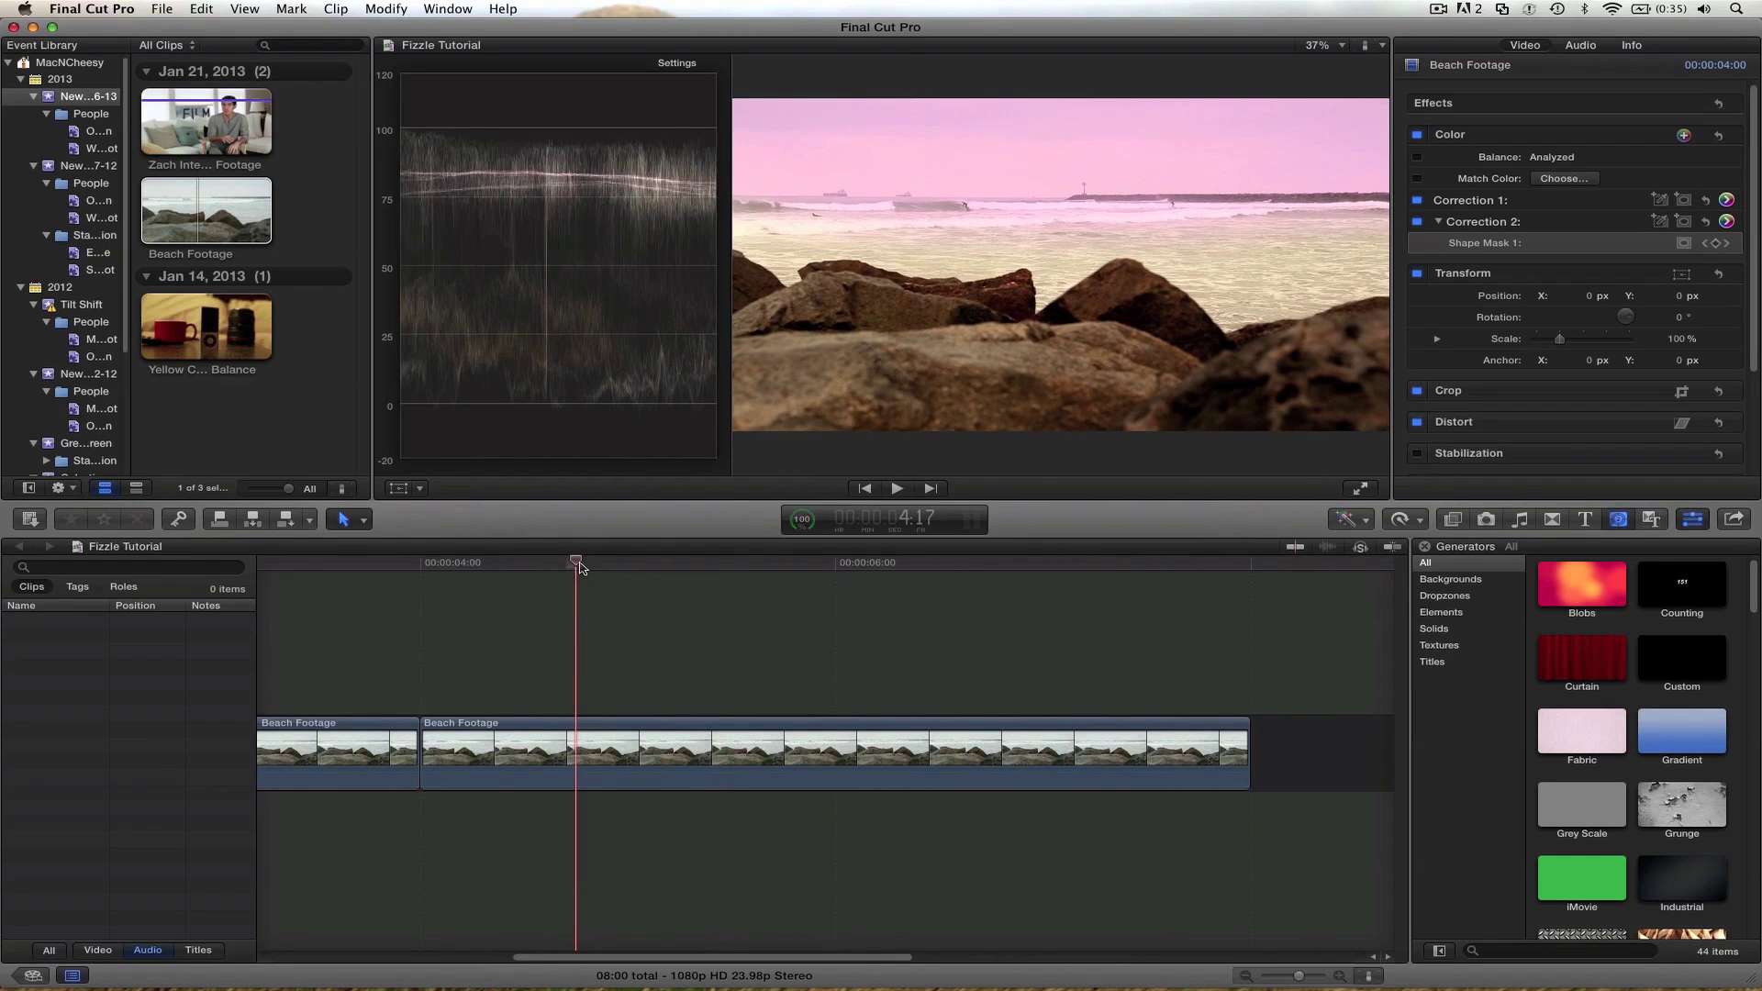
# - Soften Correction 2's pink tint by setting its color highlights to 264° at 24%
pyautogui.click(1726, 222)
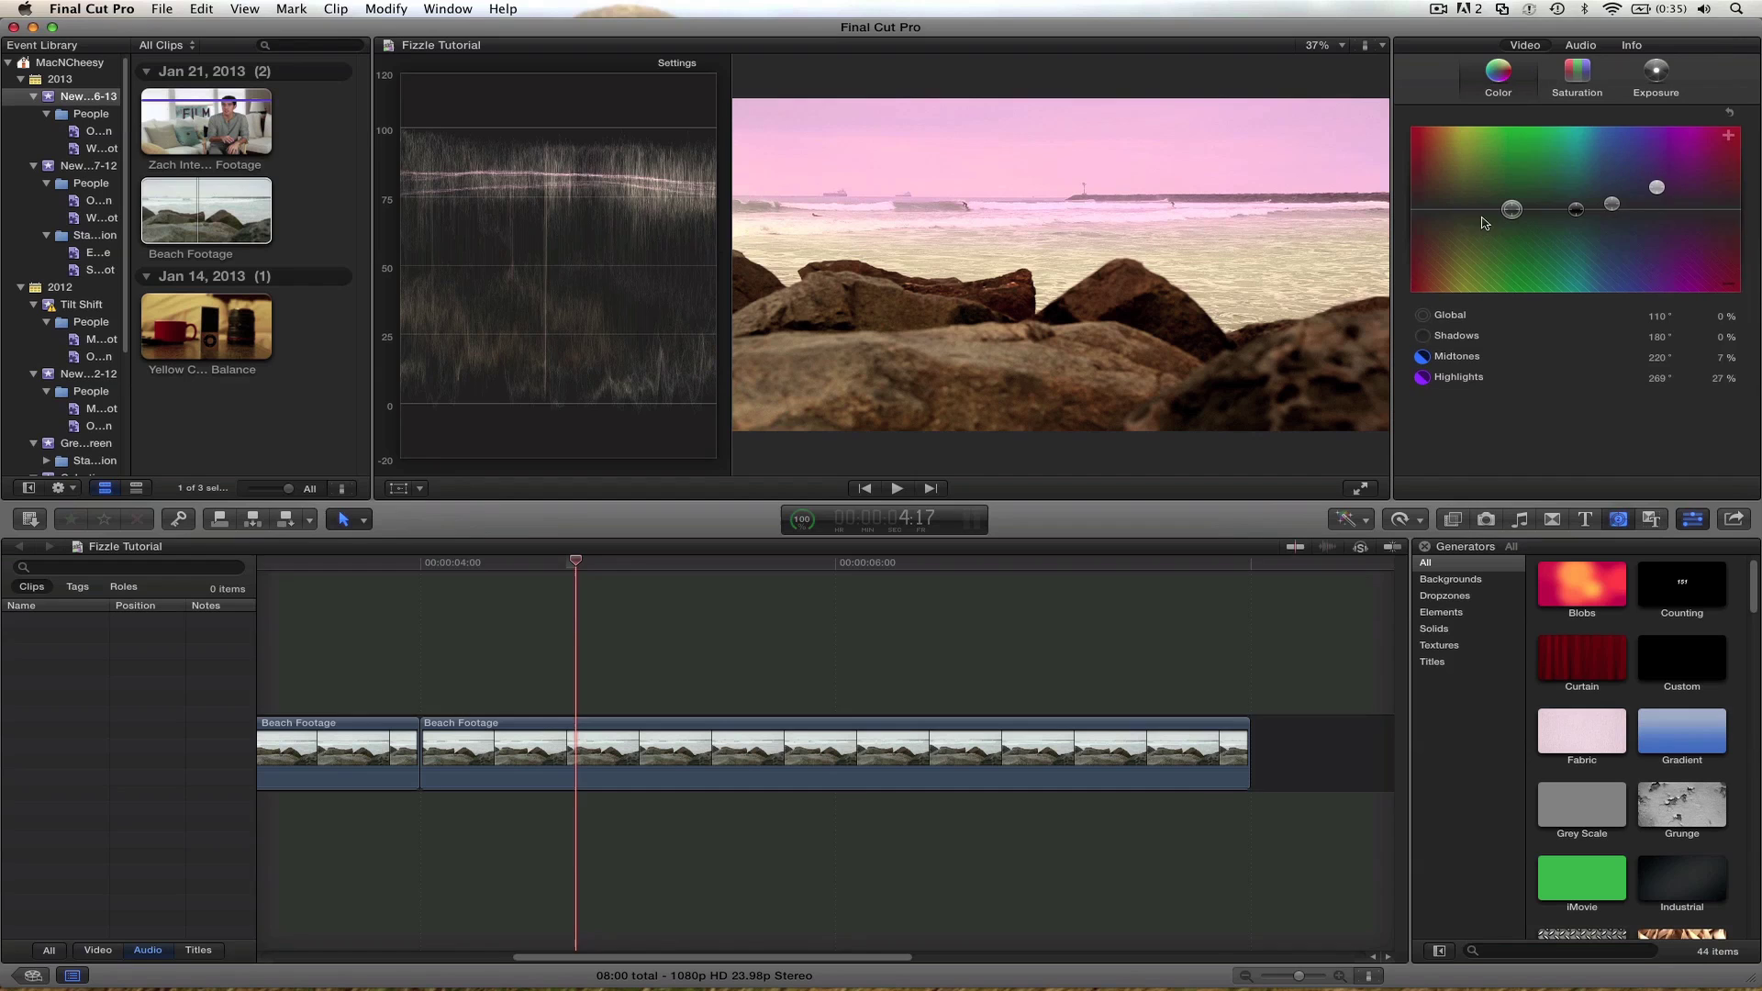
pyautogui.click(1653, 196)
pyautogui.moveTo(1653, 196); pyautogui.dragTo(1654, 194)
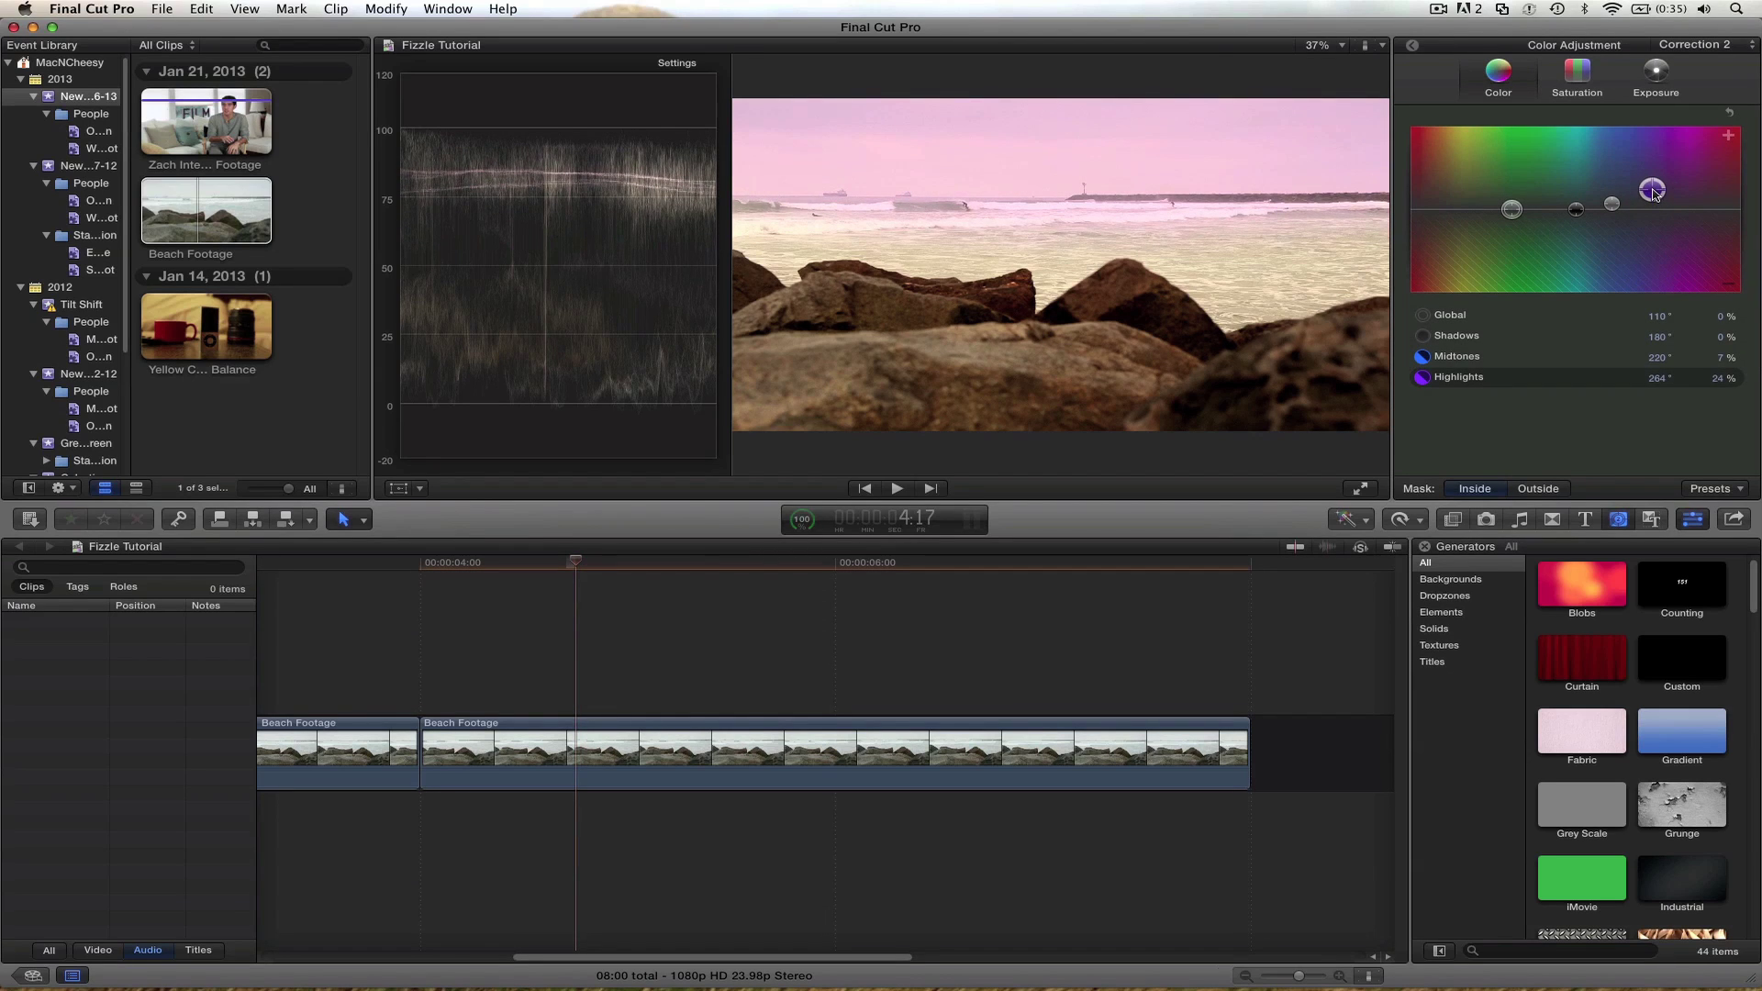
pyautogui.click(1412, 45)
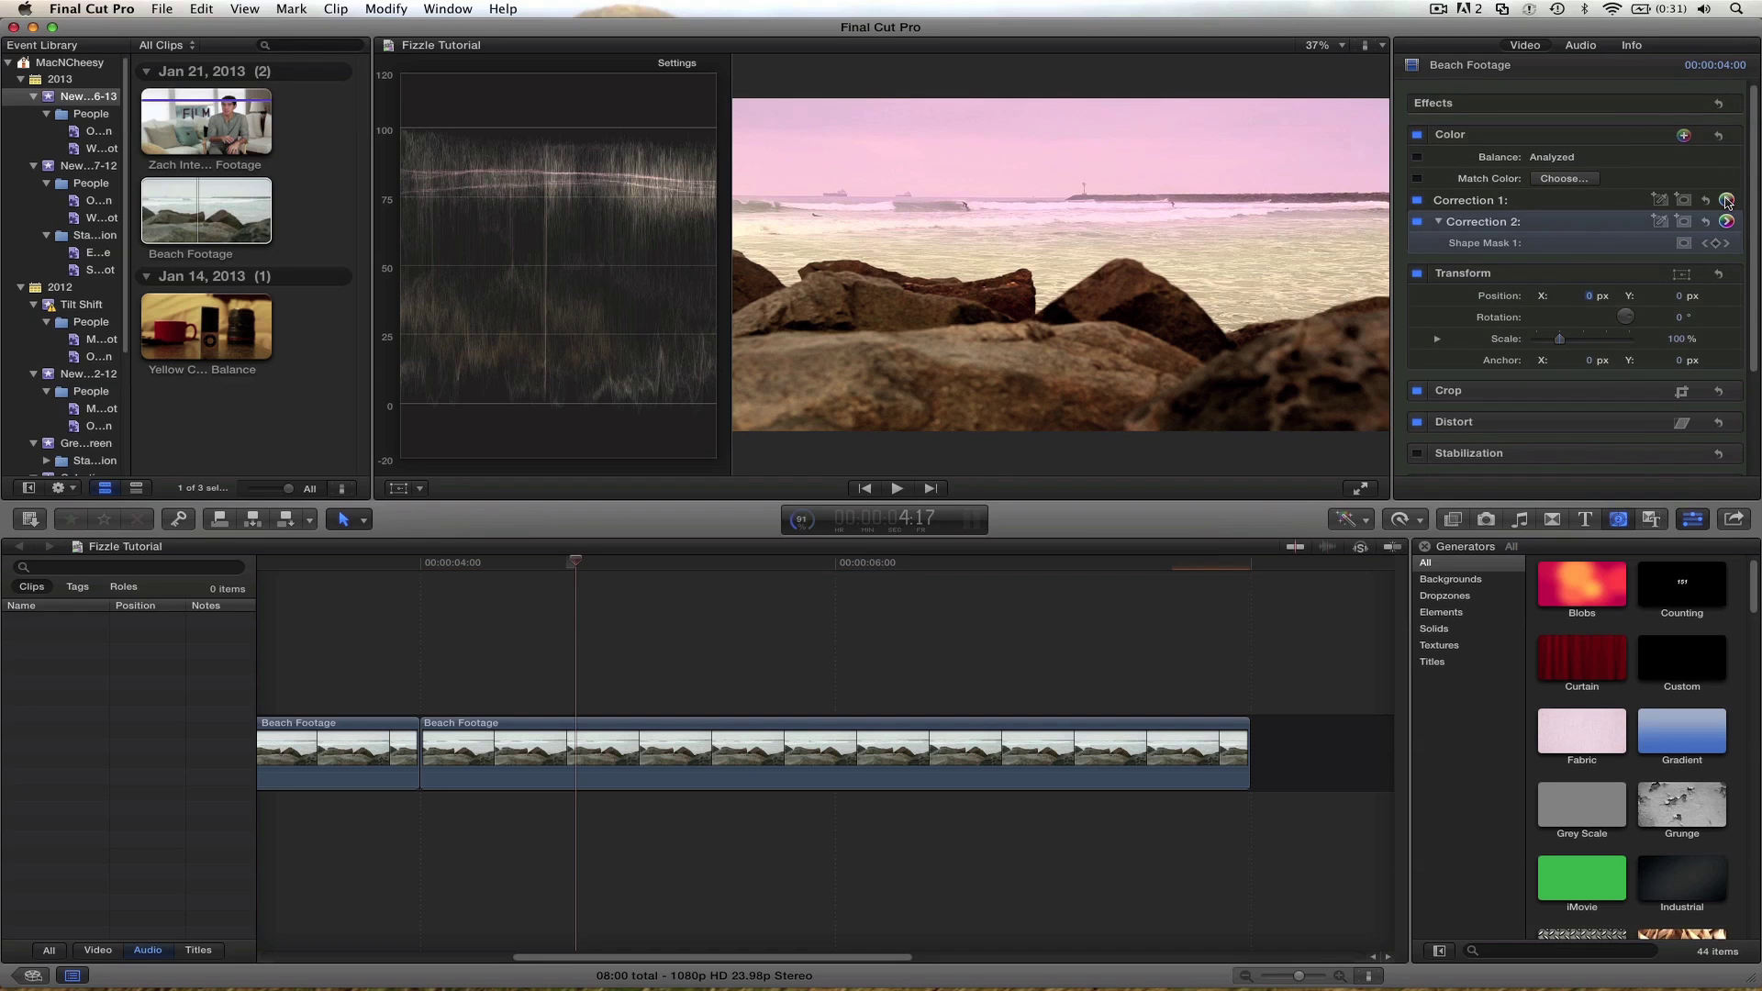
# - Lower the highlights exposure of Correction 1 to -16% and compare the clip with and without its color corrections
pyautogui.click(1725, 200)
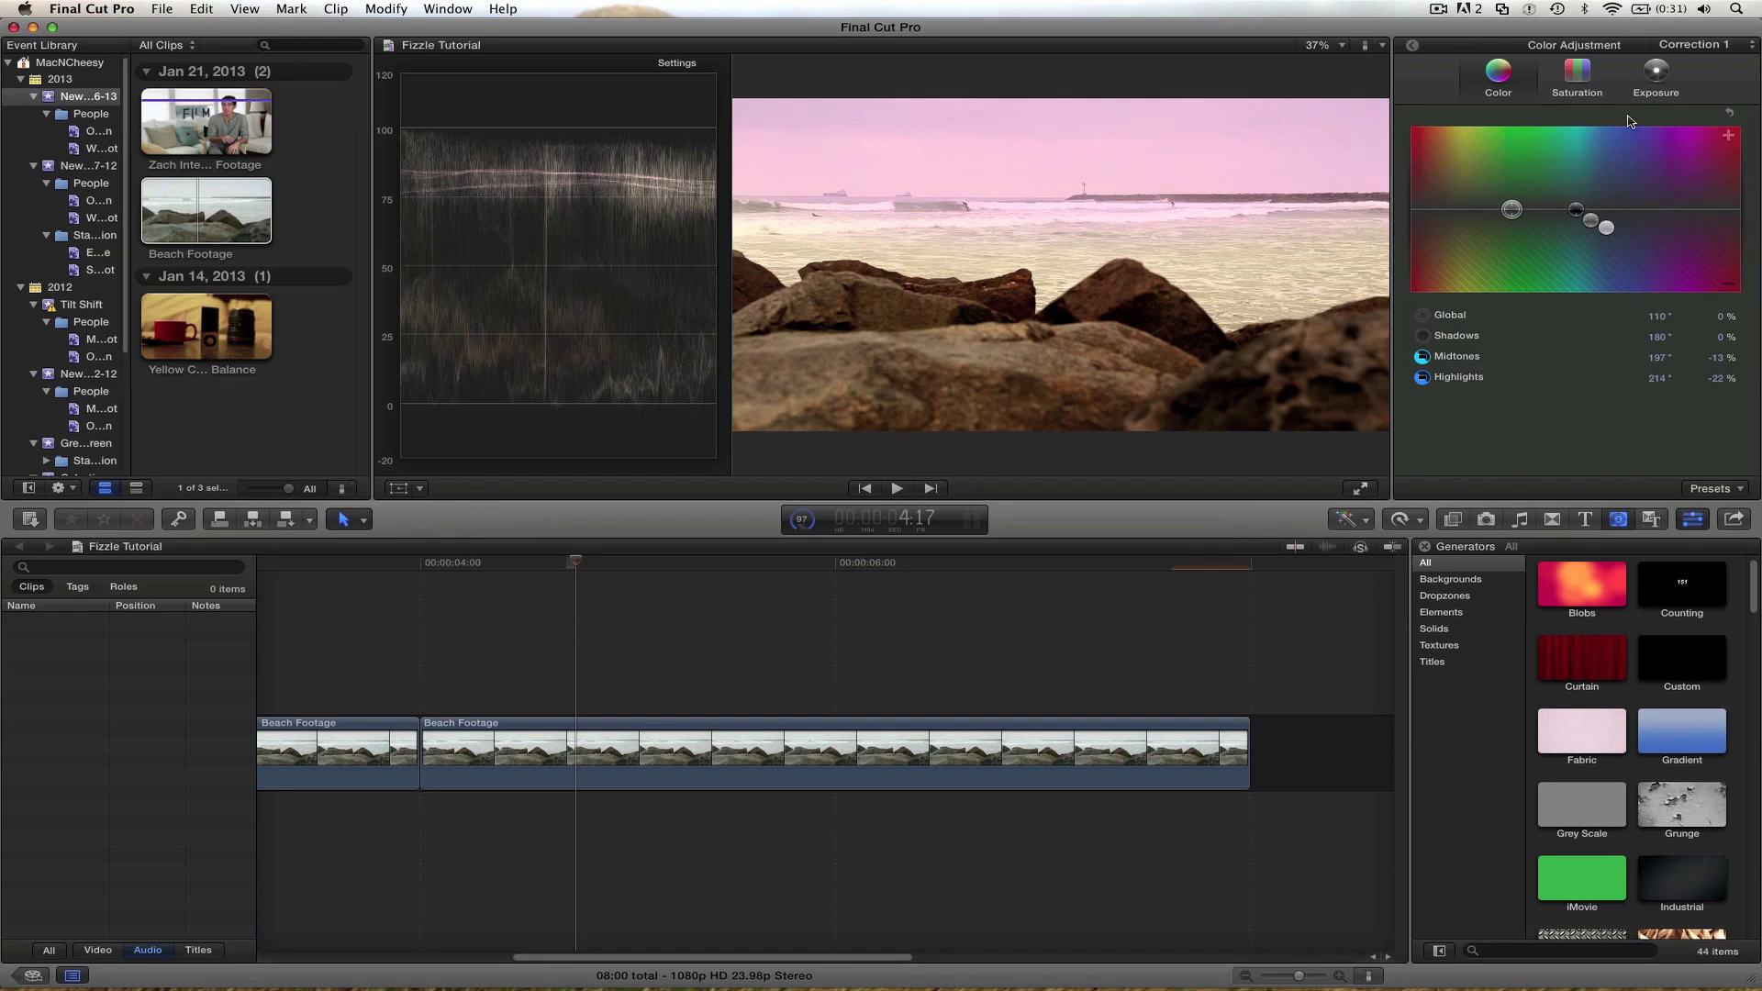
pyautogui.click(1657, 80)
pyautogui.moveTo(1693, 203); pyautogui.dragTo(1692, 222)
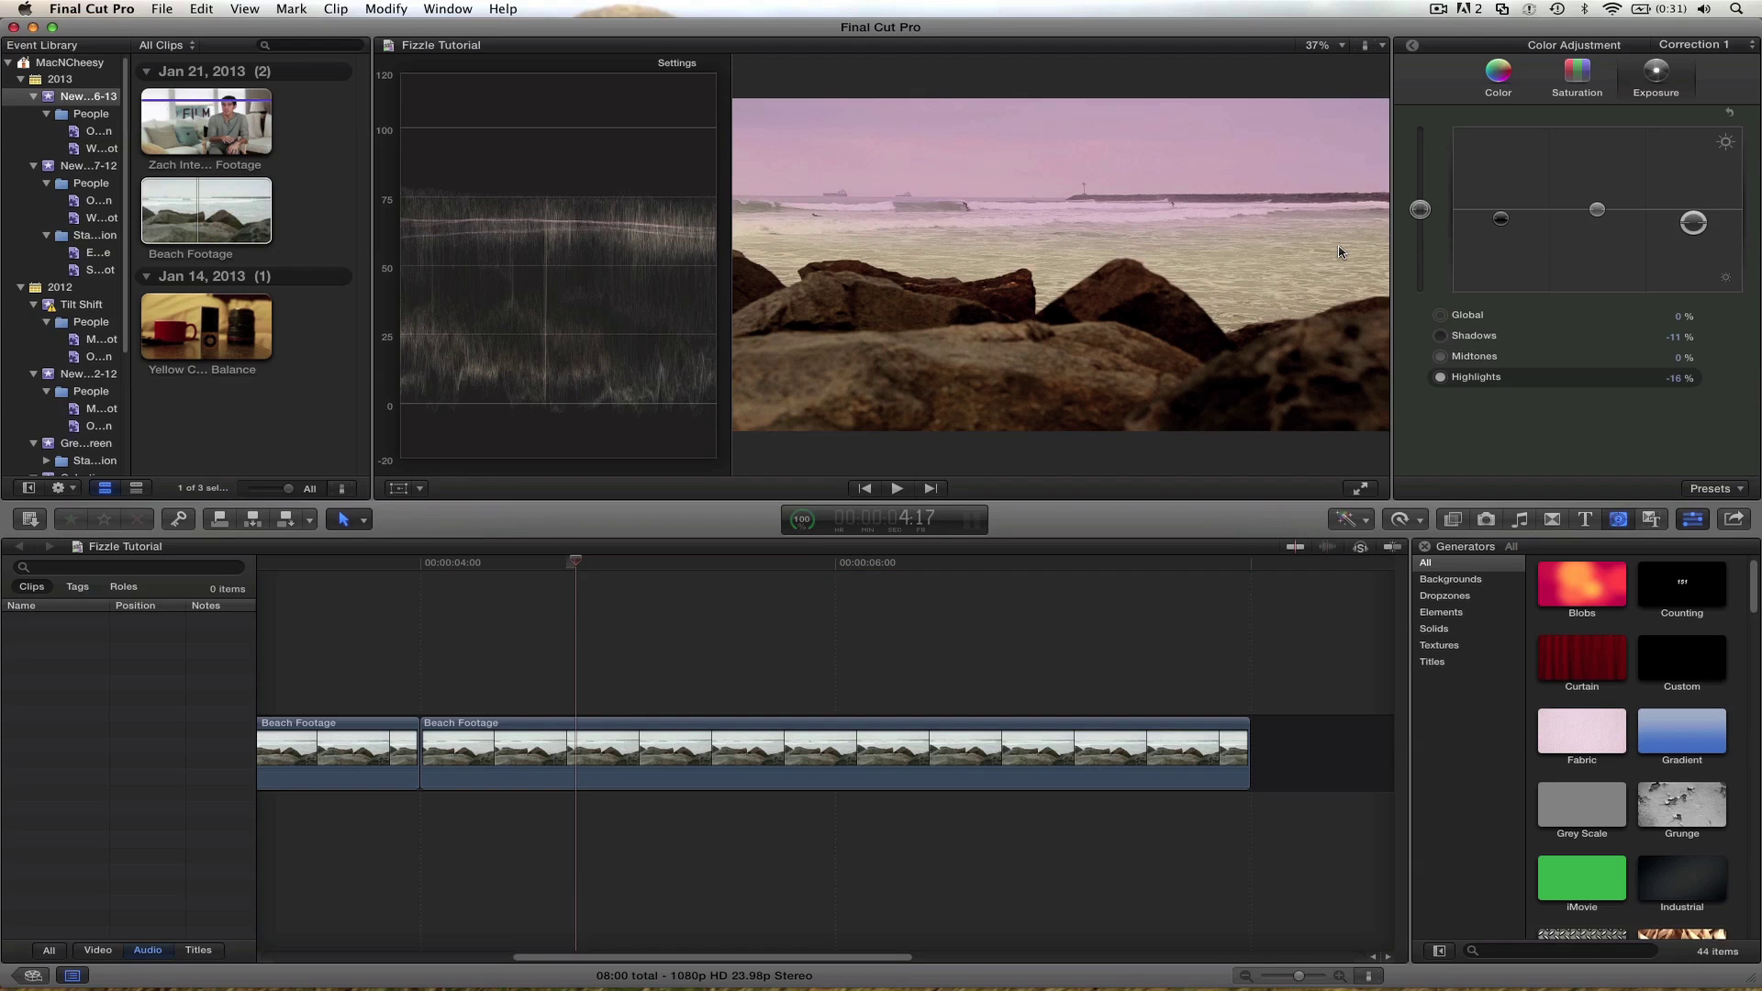
pyautogui.click(1414, 46)
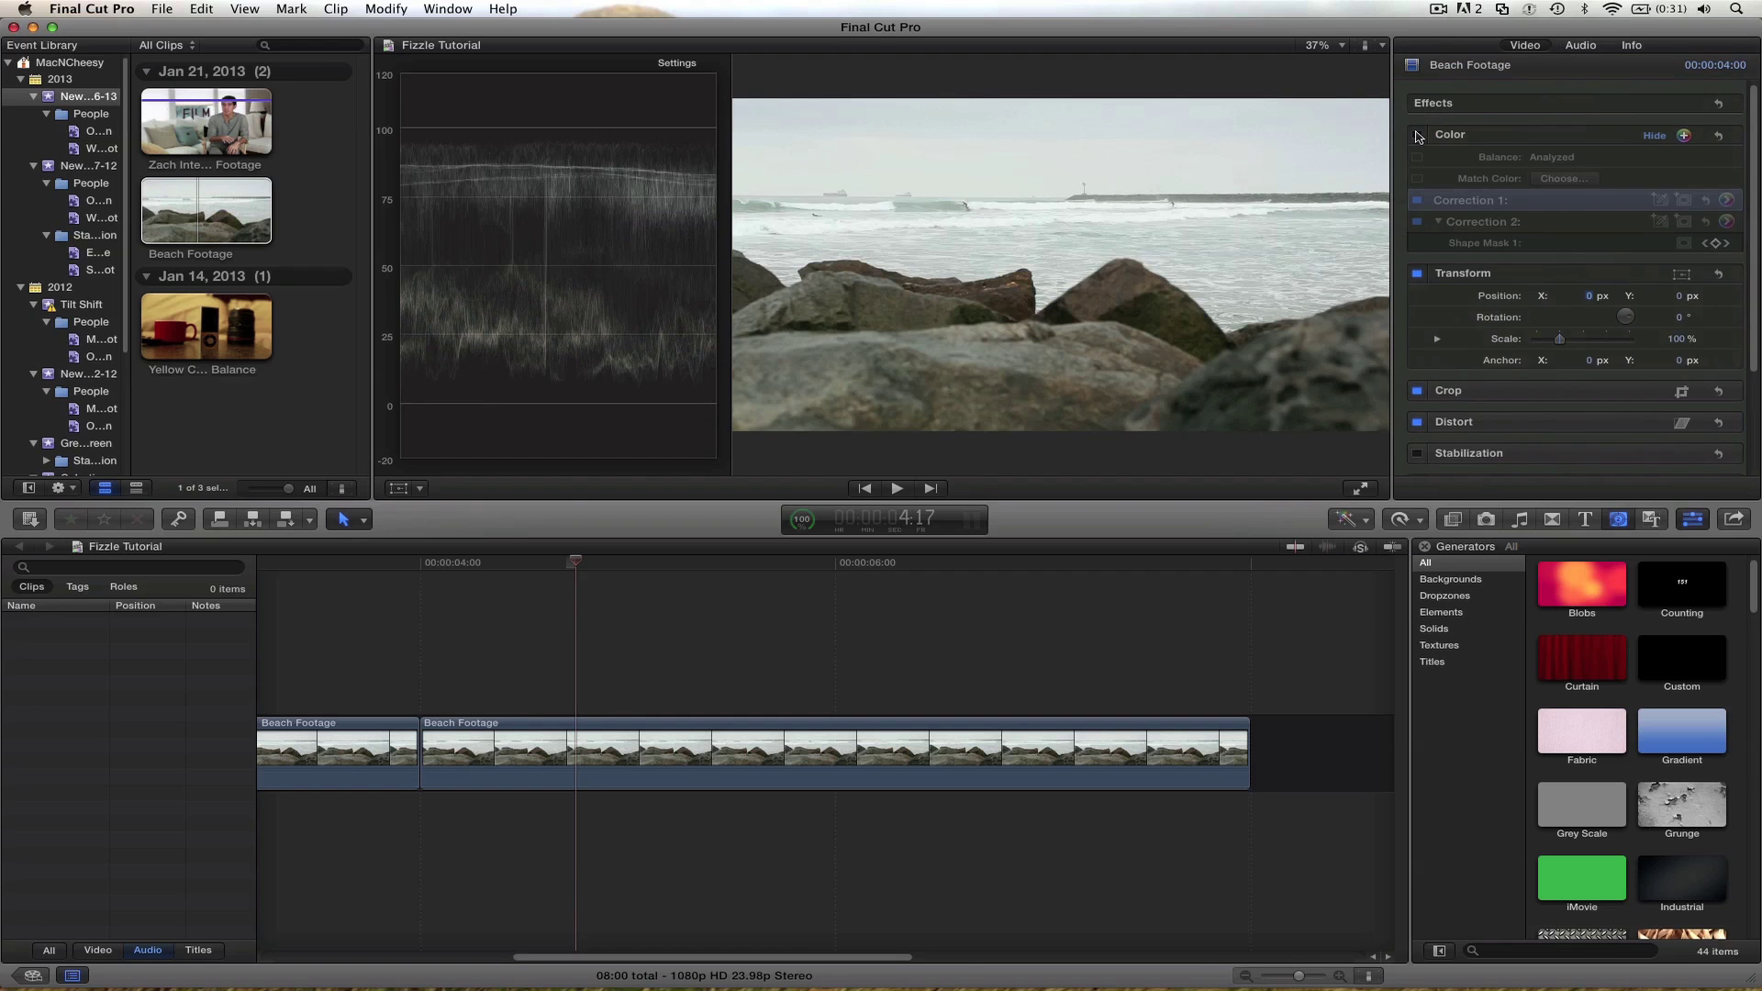
pyautogui.click(1416, 135)
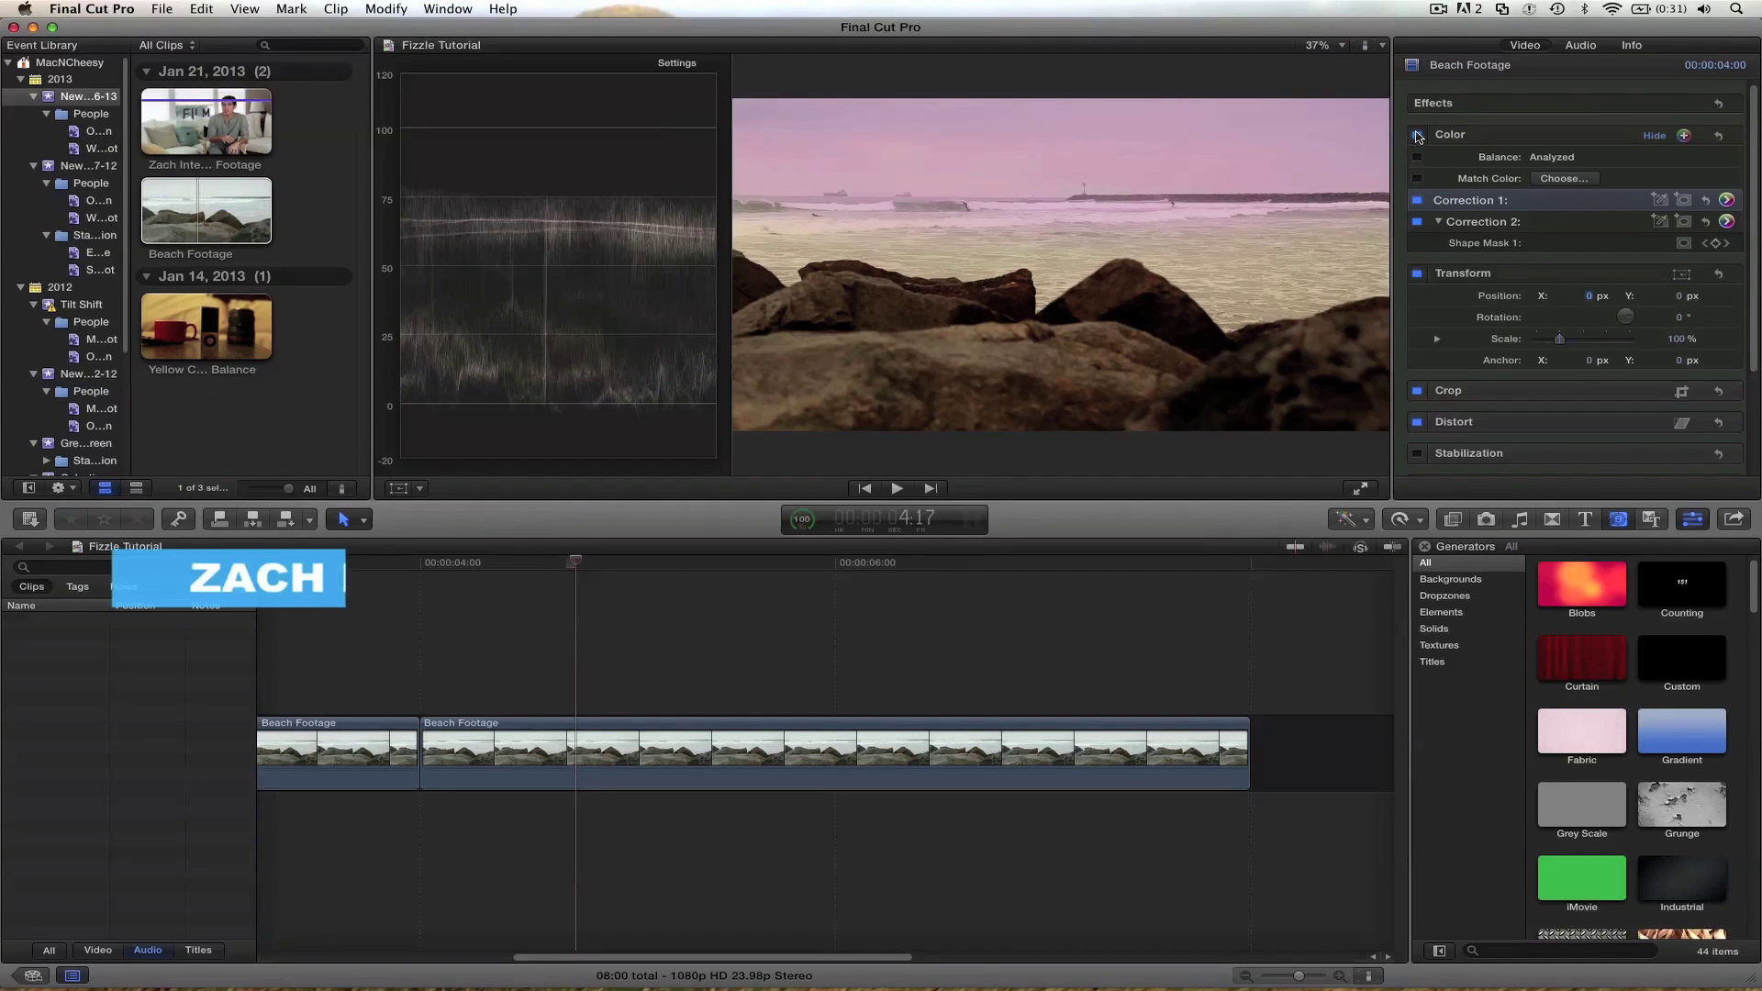